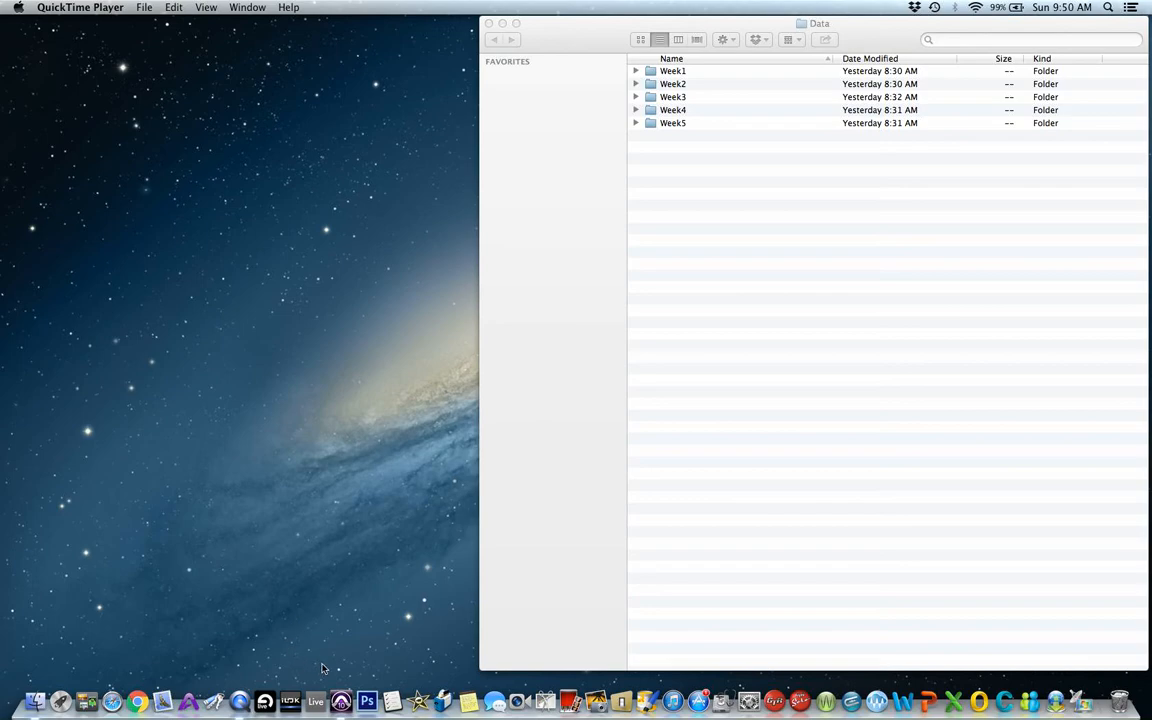
# Switch to Pro Tools and open the recent session Come Together PT10.ptx.
pyautogui.click(340, 675)
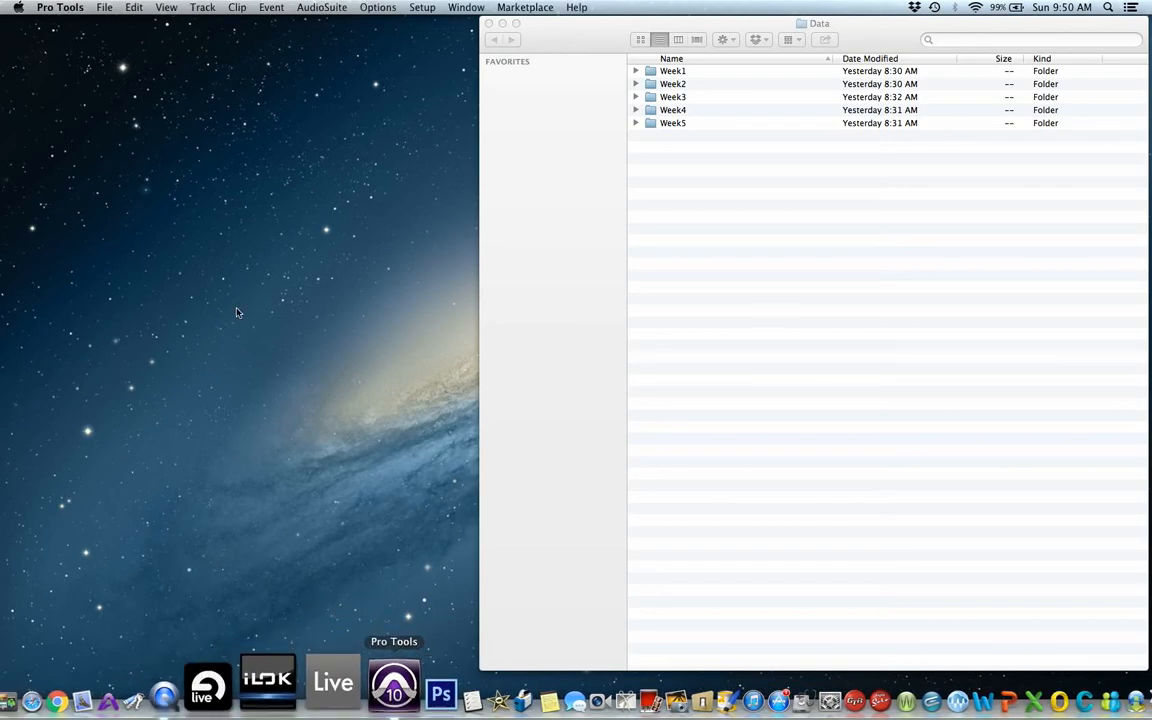
pyautogui.click(106, 8)
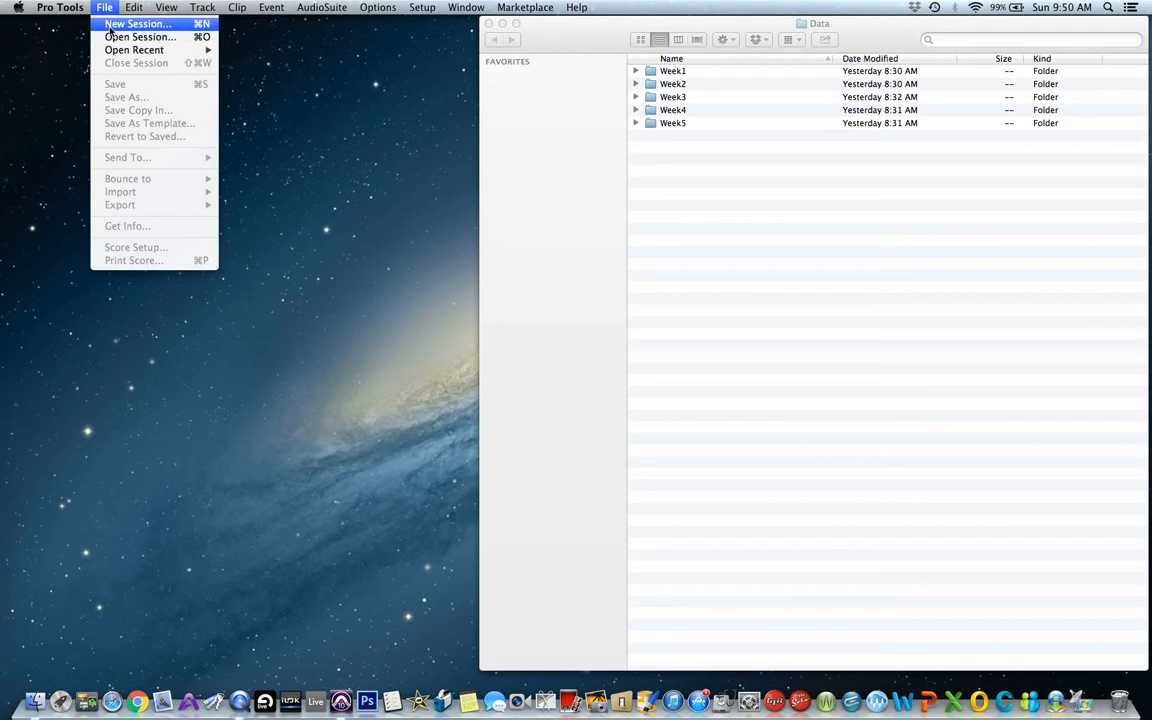
pyautogui.moveTo(109, 55)
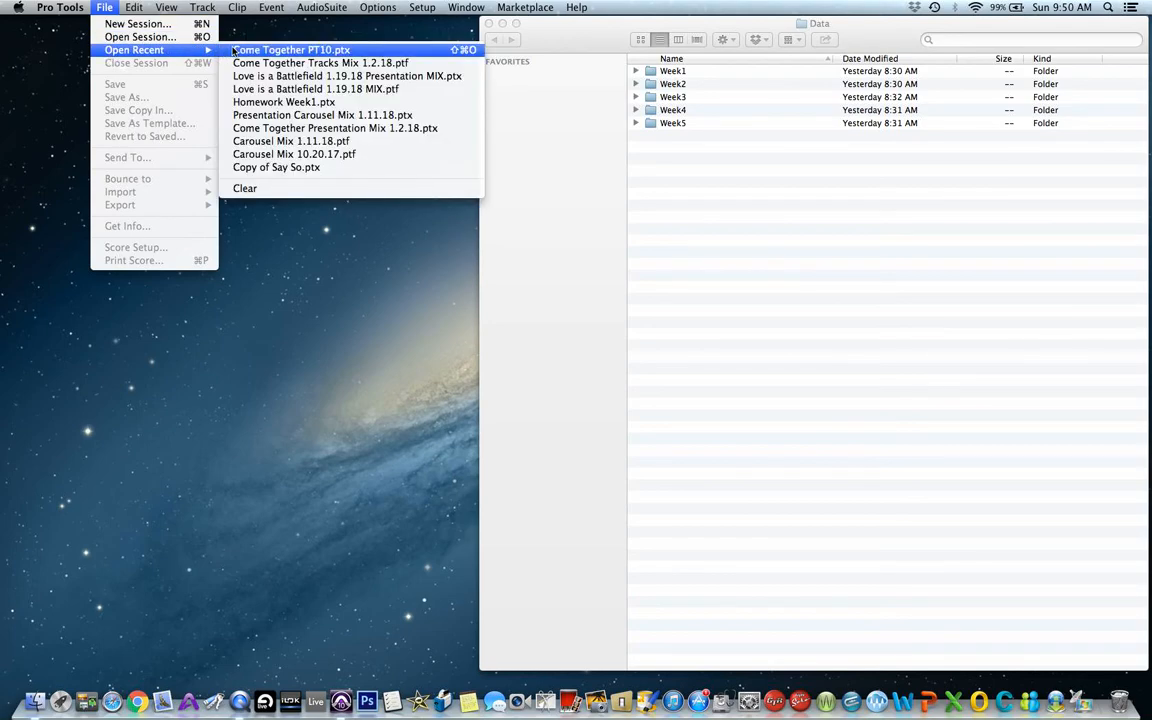
pyautogui.click(233, 50)
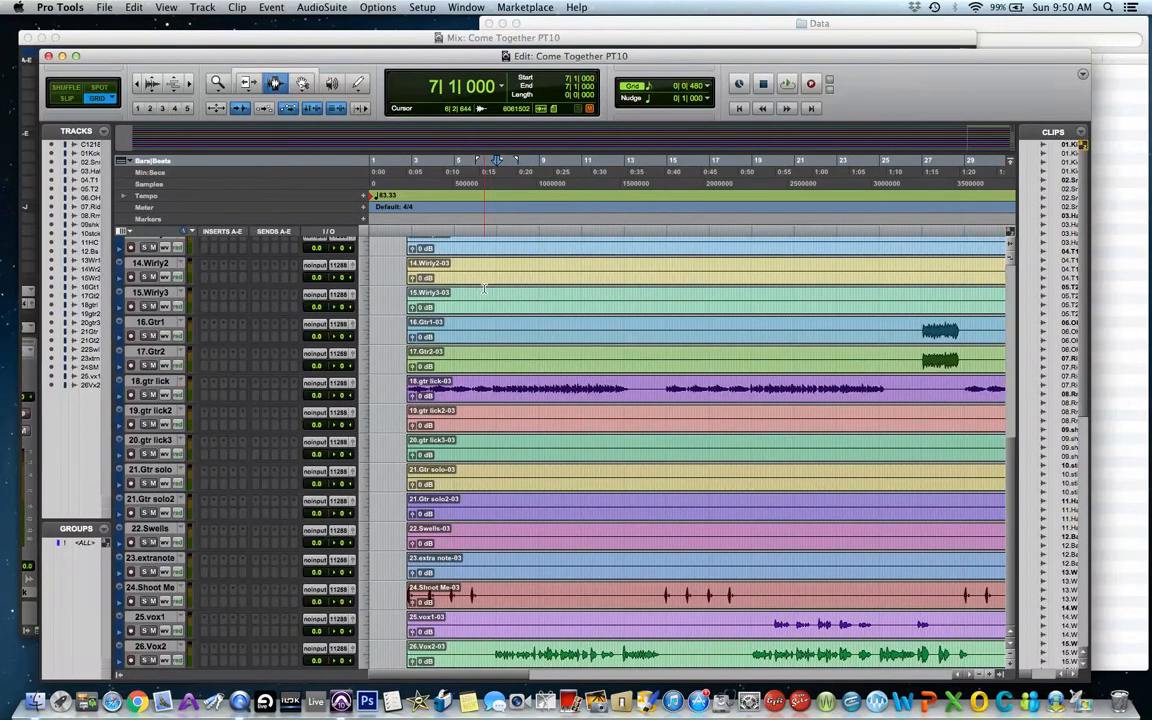
# Examine the session's track list and the kick track's audio output path options.
pyautogui.scroll(15, 505, 285)
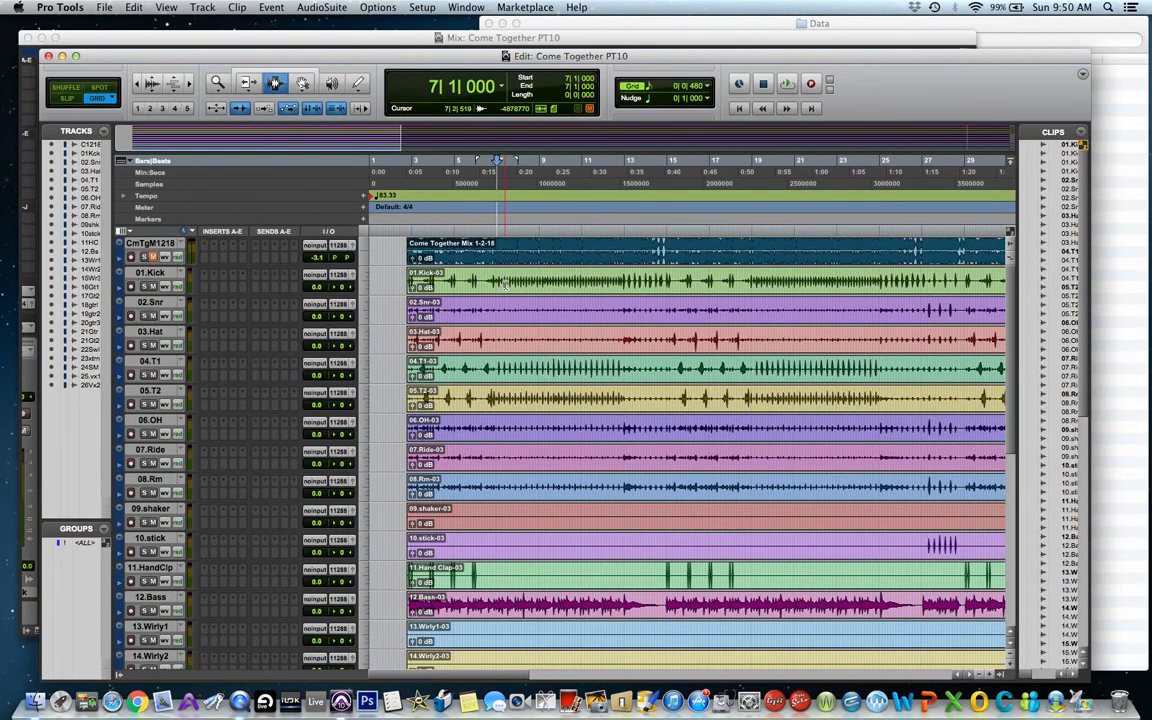
pyautogui.scroll(-1, 505, 285)
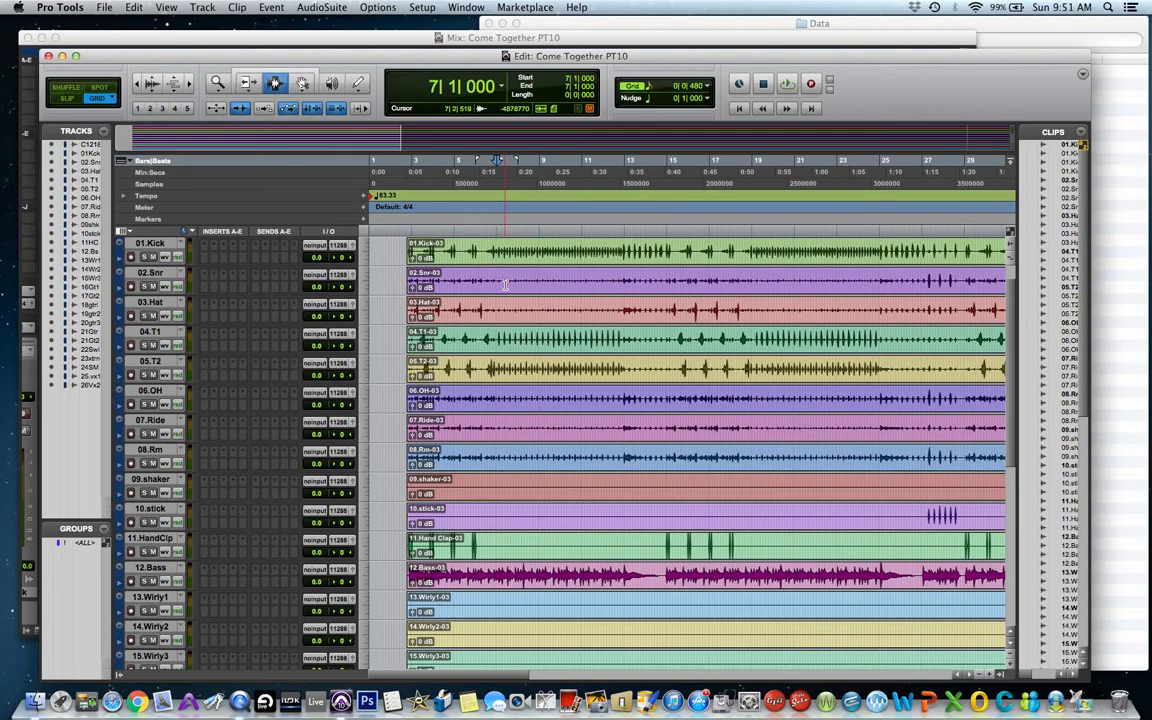
pyautogui.click(104, 8)
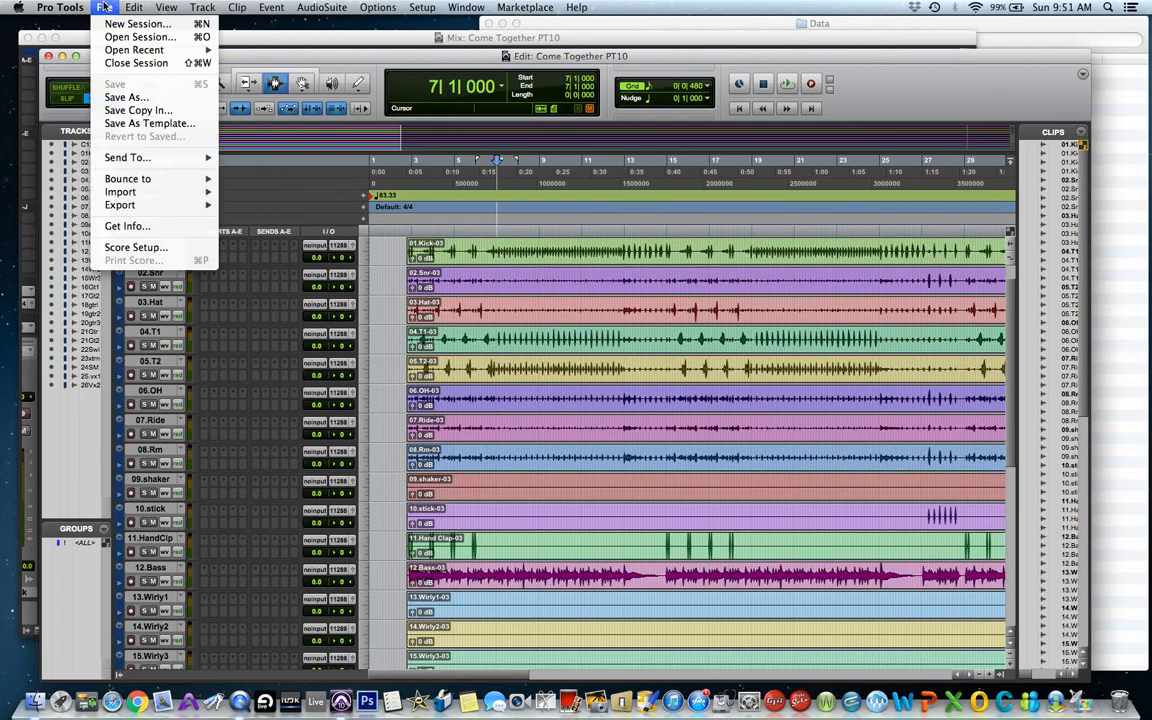
pyautogui.moveTo(132, 195)
pyautogui.click(104, 7)
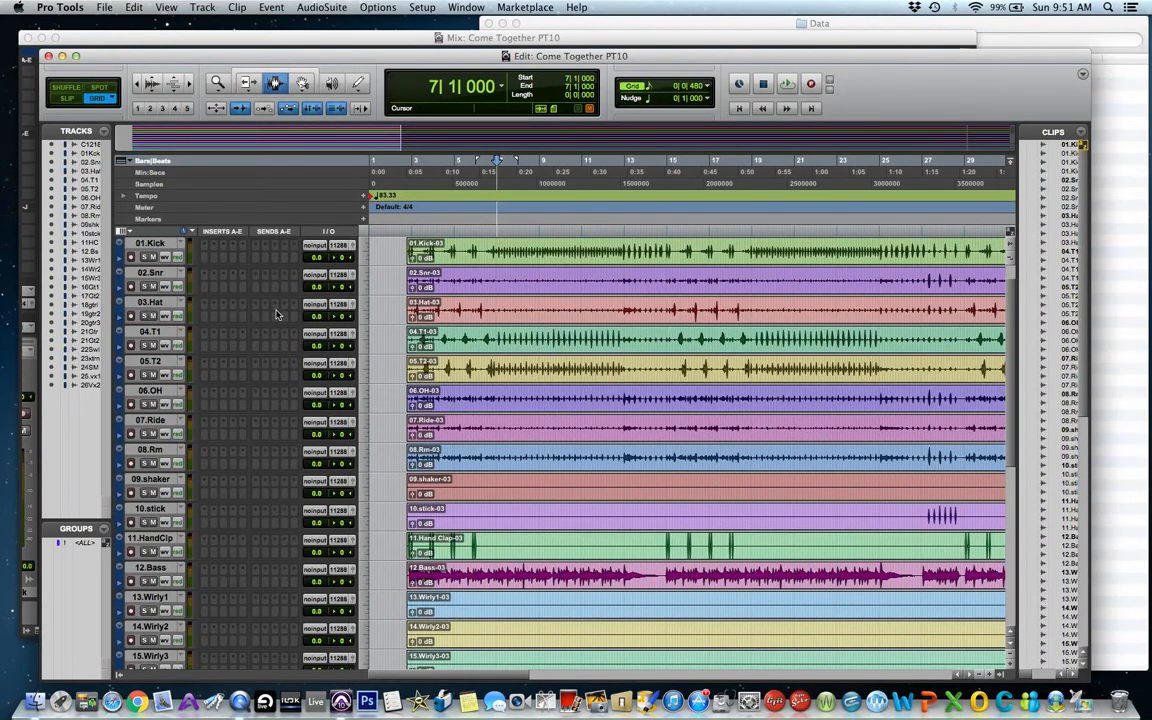
pyautogui.click(340, 246)
pyautogui.moveTo(341, 248)
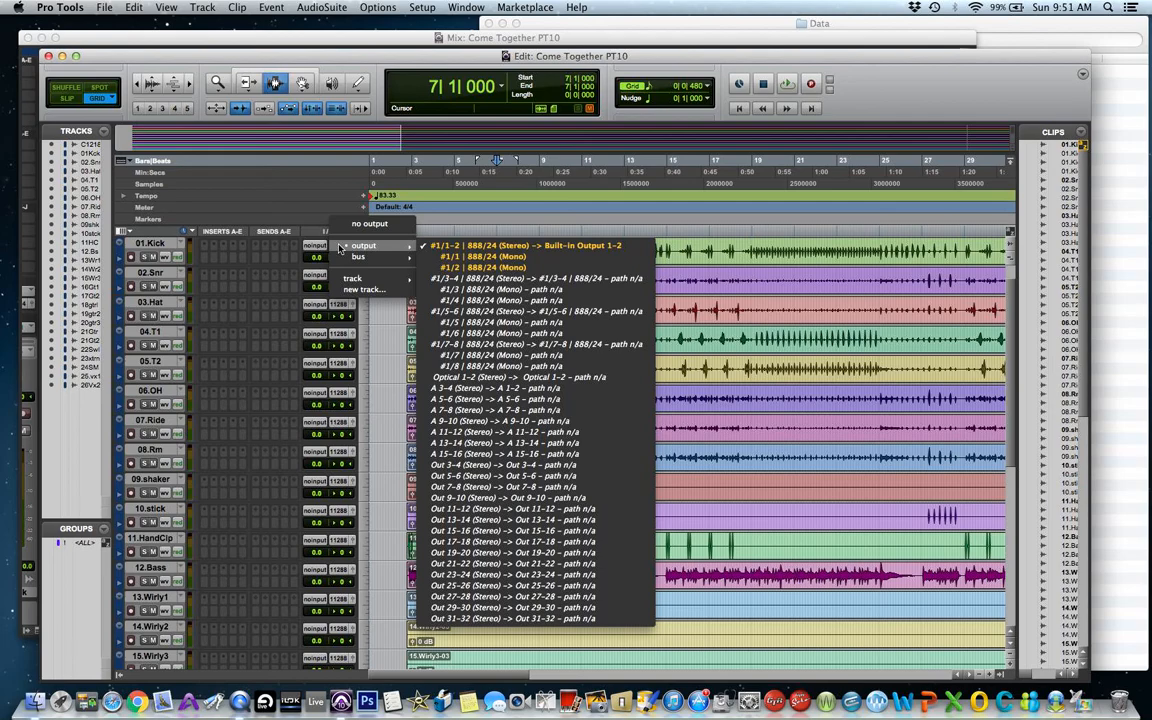
pyautogui.click(340, 248)
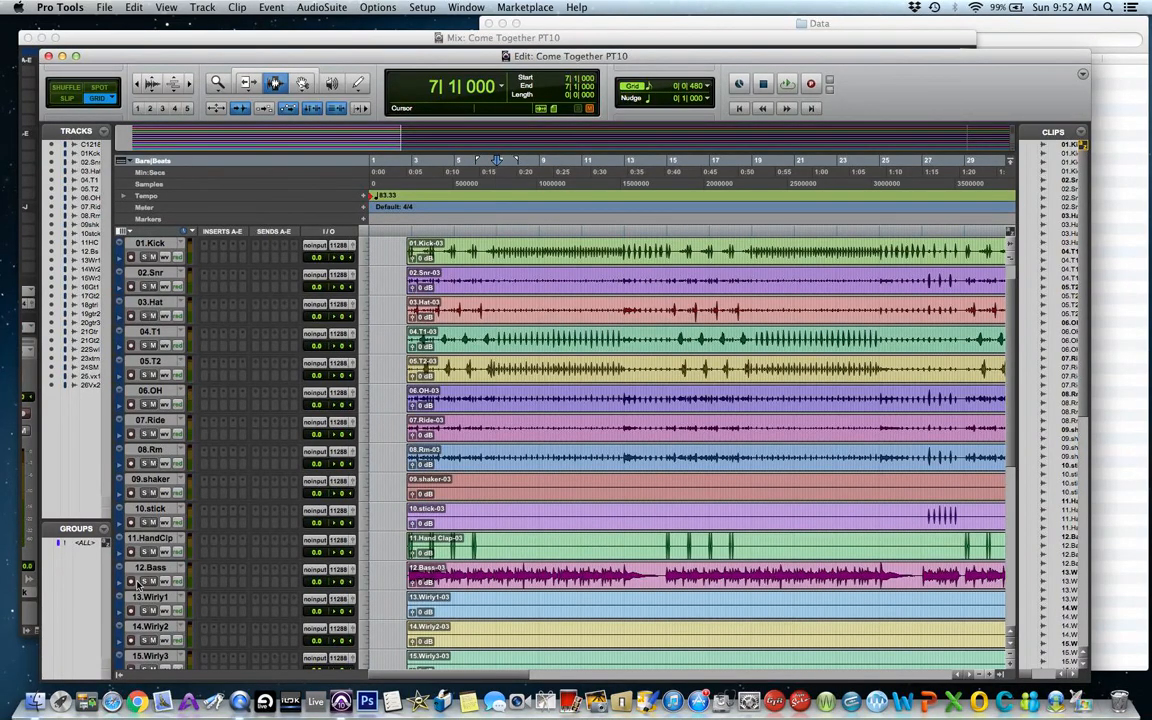
# Create one new stereo Master Fader track.
pyautogui.press('super+Tab')
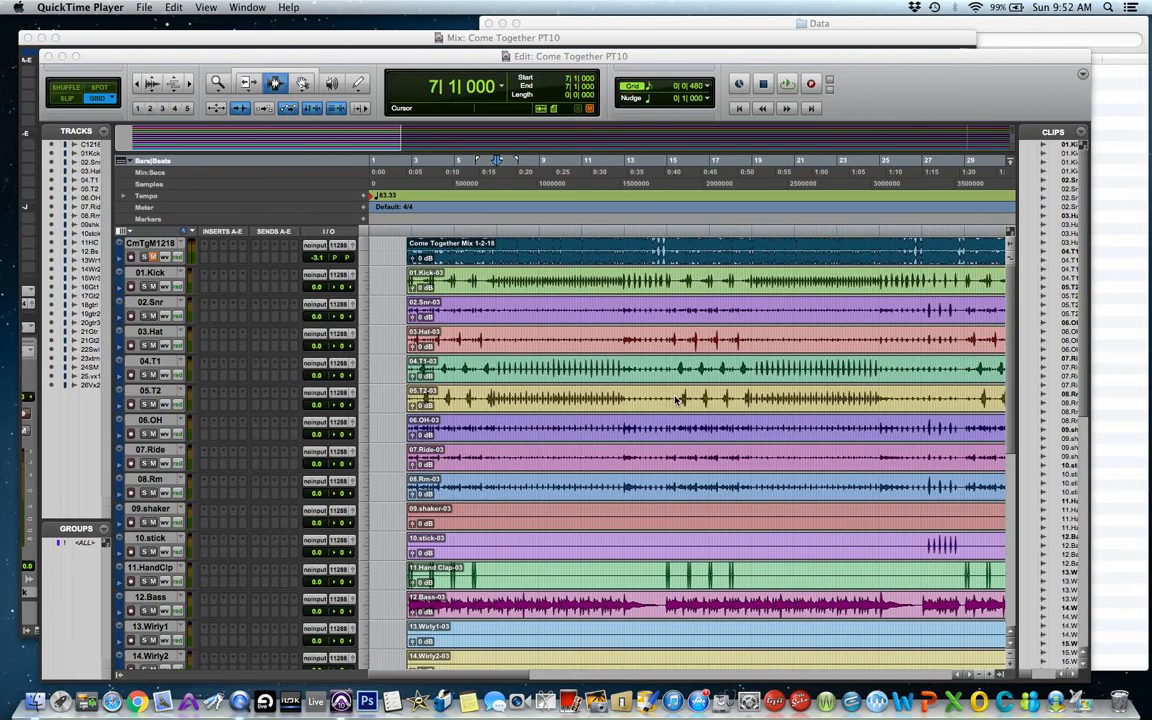
pyautogui.scroll(-10, 677, 399)
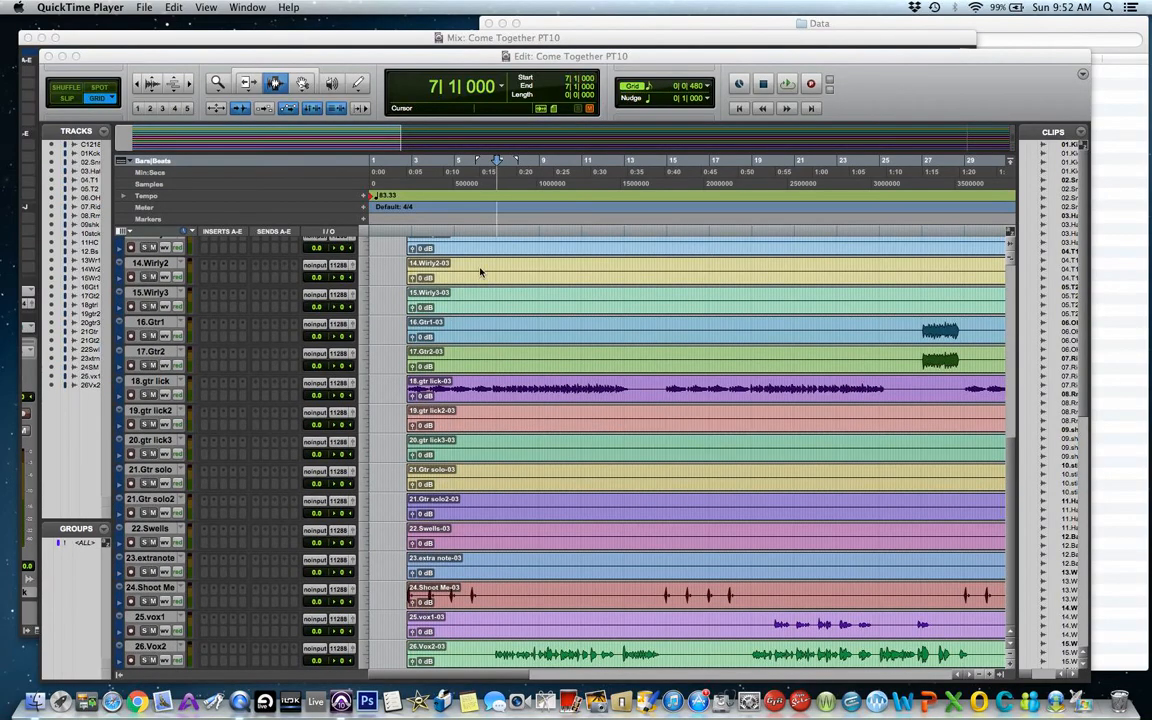
pyautogui.click(177, 53)
pyautogui.click(202, 9)
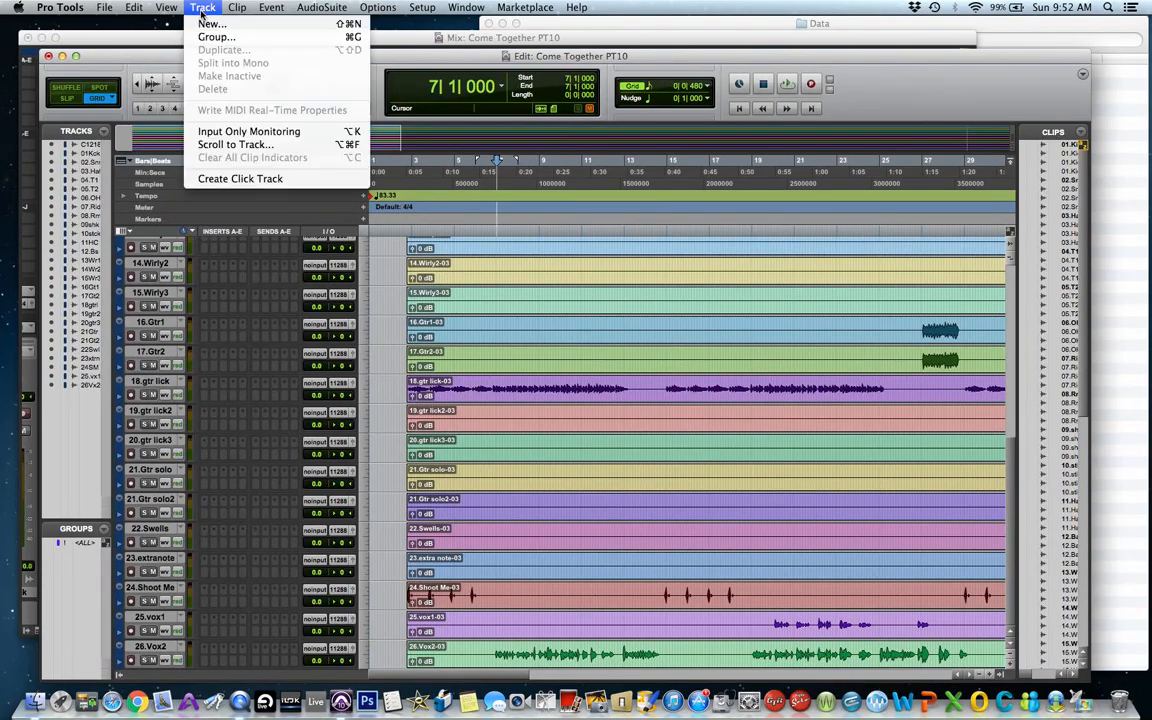
pyautogui.click(208, 23)
pyautogui.click(528, 246)
pyautogui.click(522, 258)
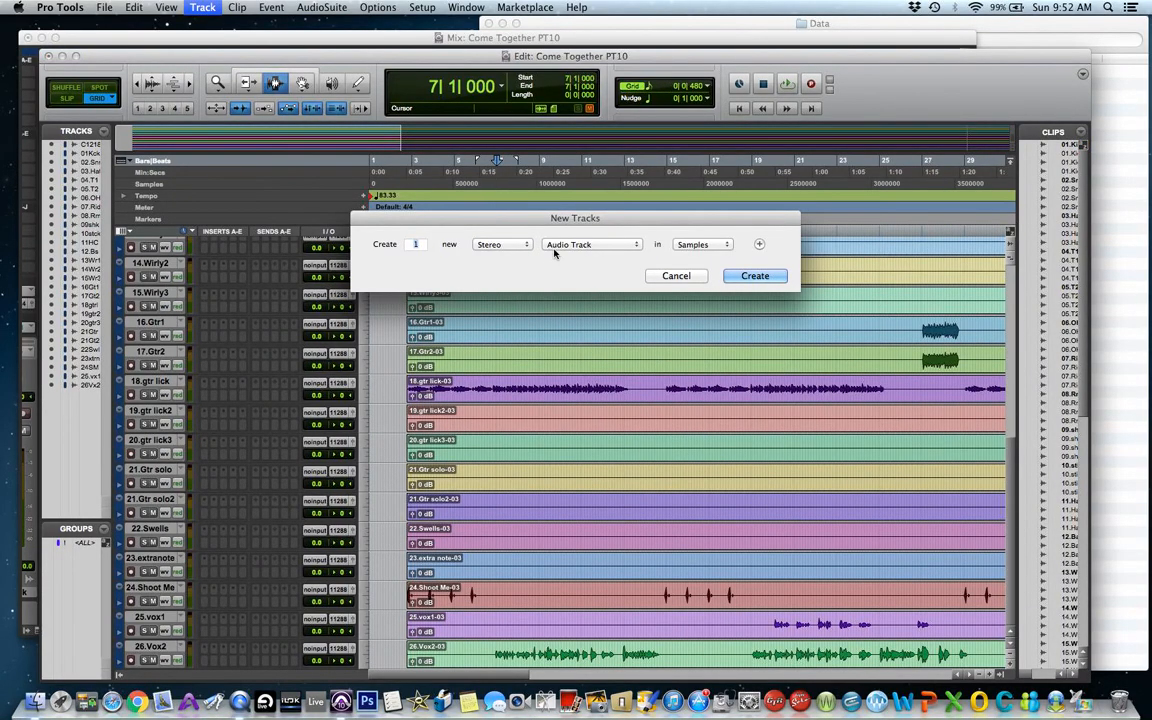
pyautogui.click(554, 251)
pyautogui.click(565, 274)
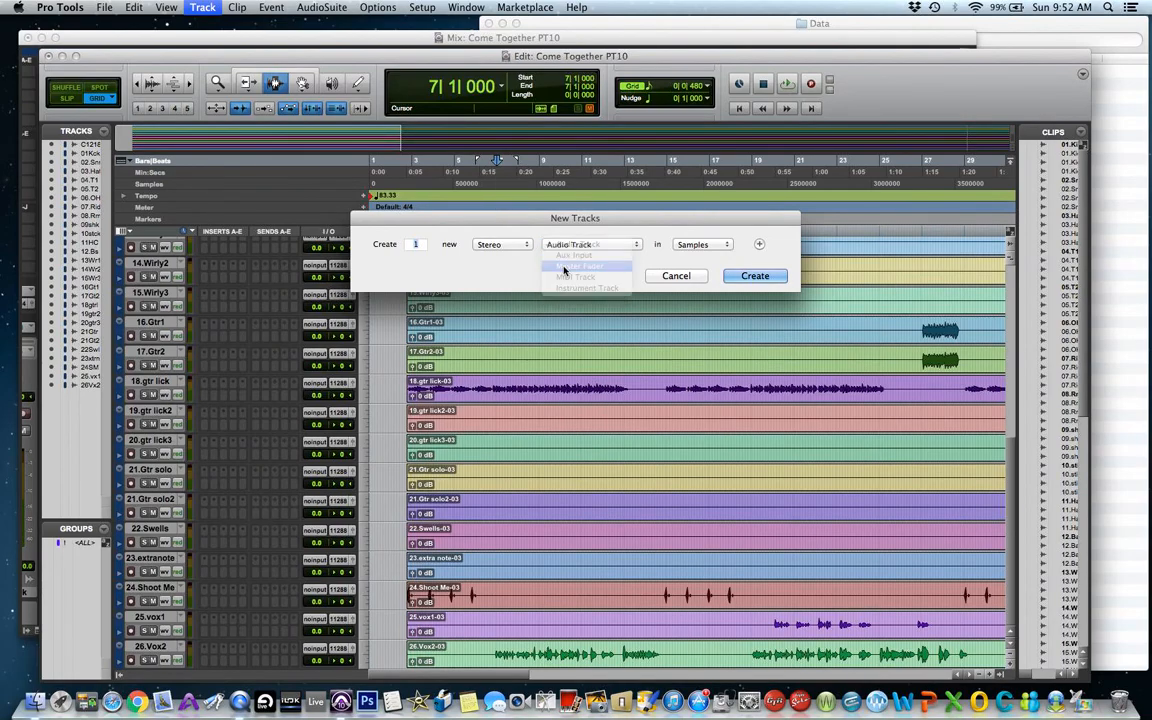
pyautogui.click(766, 278)
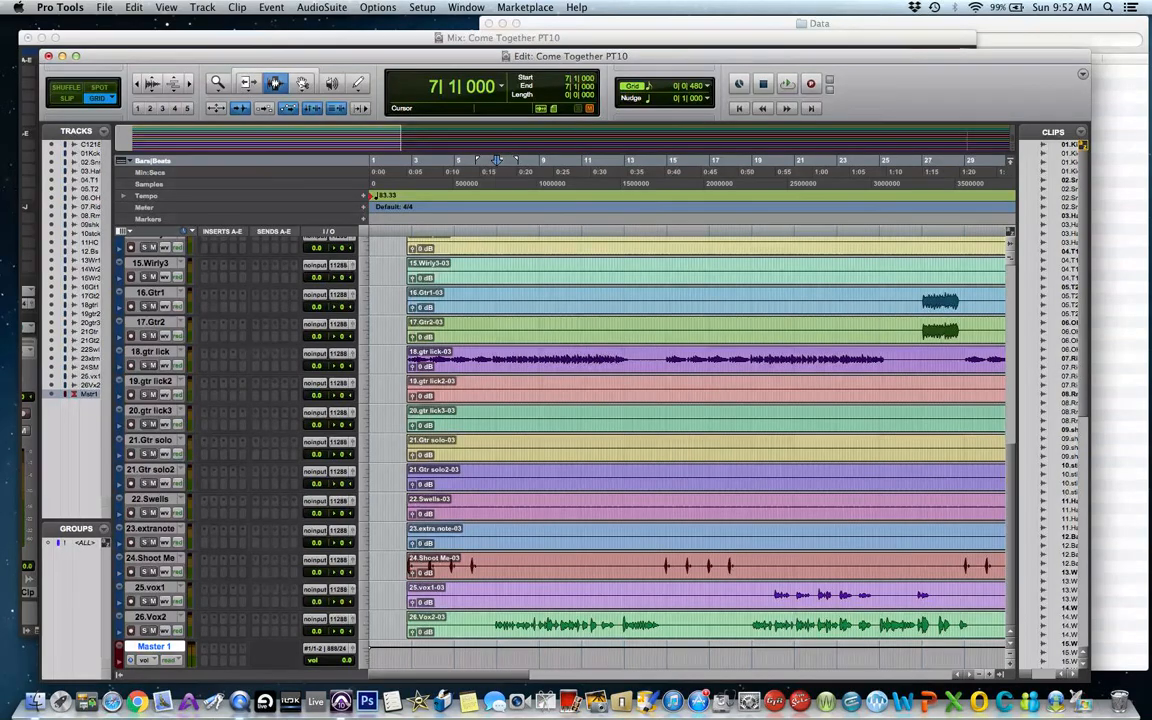
# Create three new mono Aux Input tracks.
pyautogui.click(200, 8)
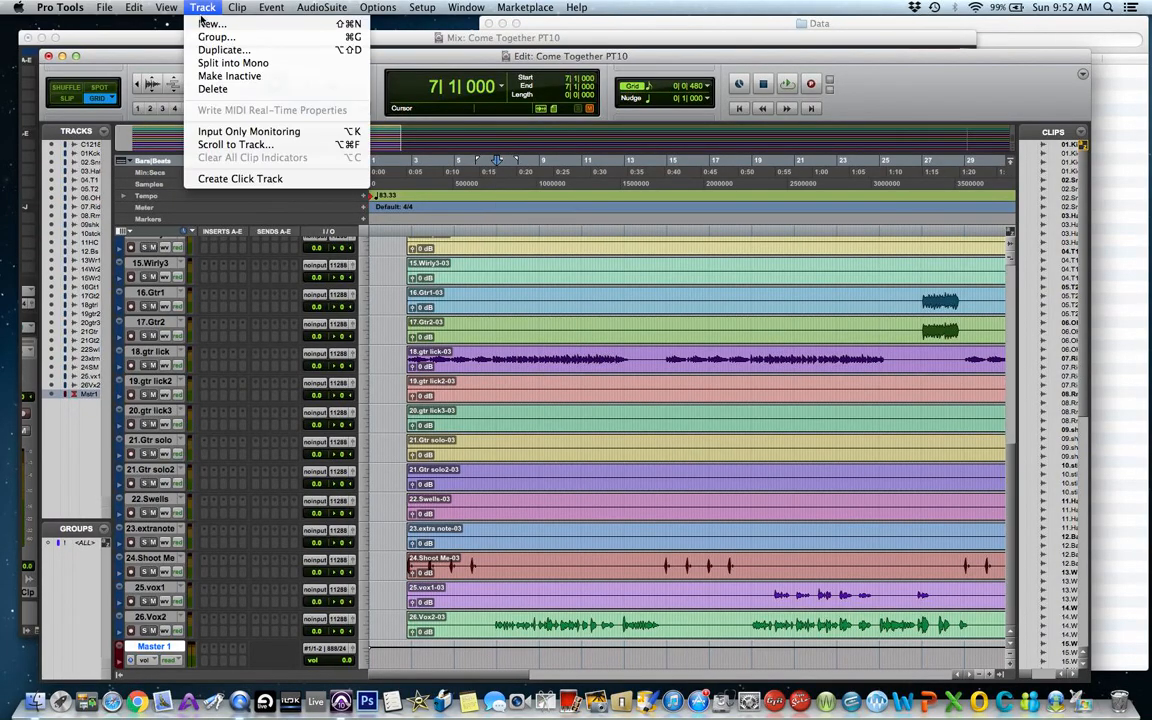
pyautogui.click(206, 23)
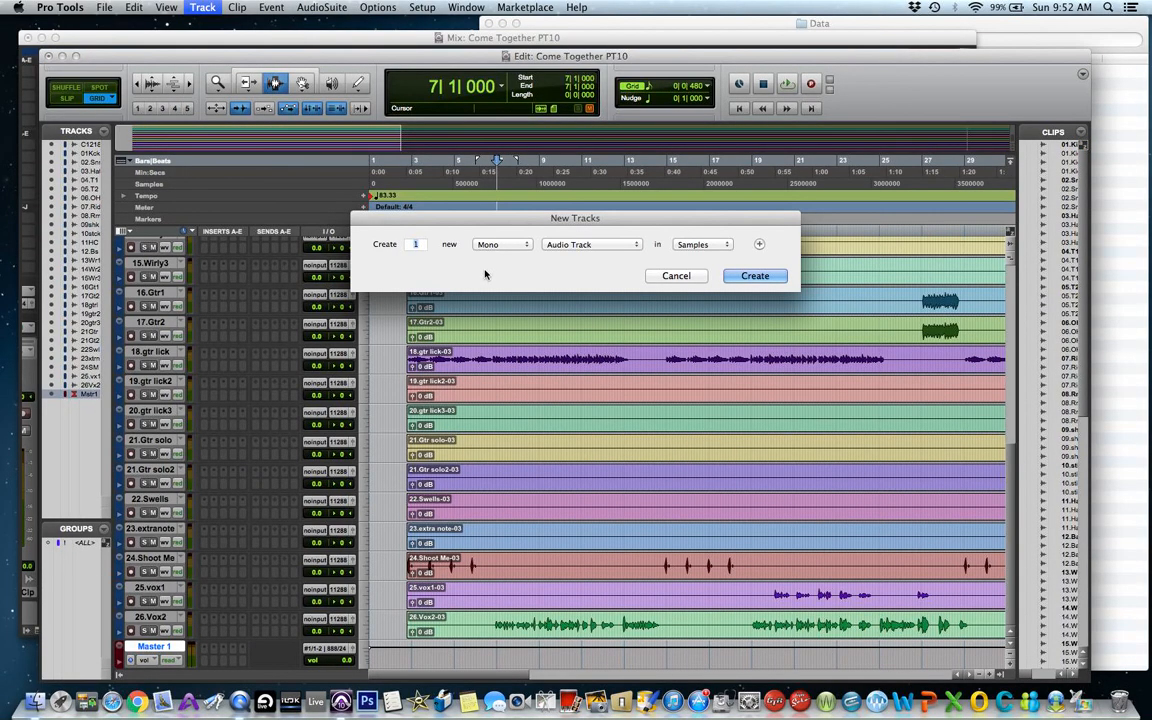
pyautogui.click(500, 244)
pyautogui.click(504, 264)
pyautogui.click(582, 244)
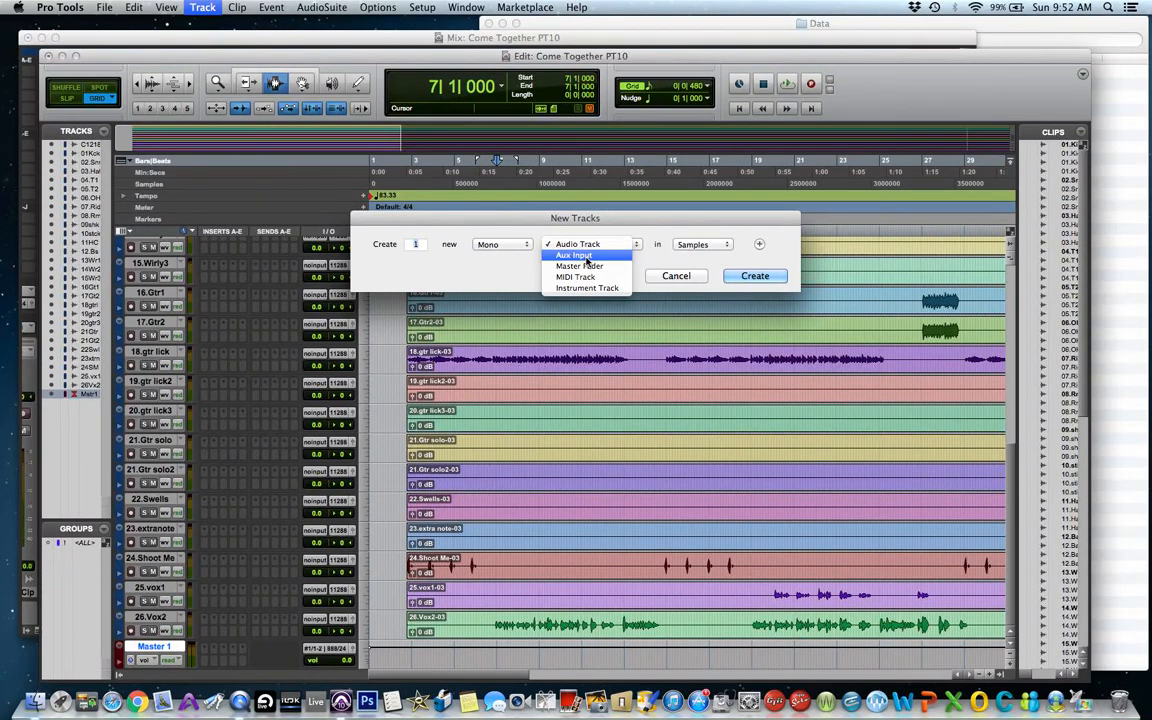
pyautogui.click(587, 257)
pyautogui.write('3')
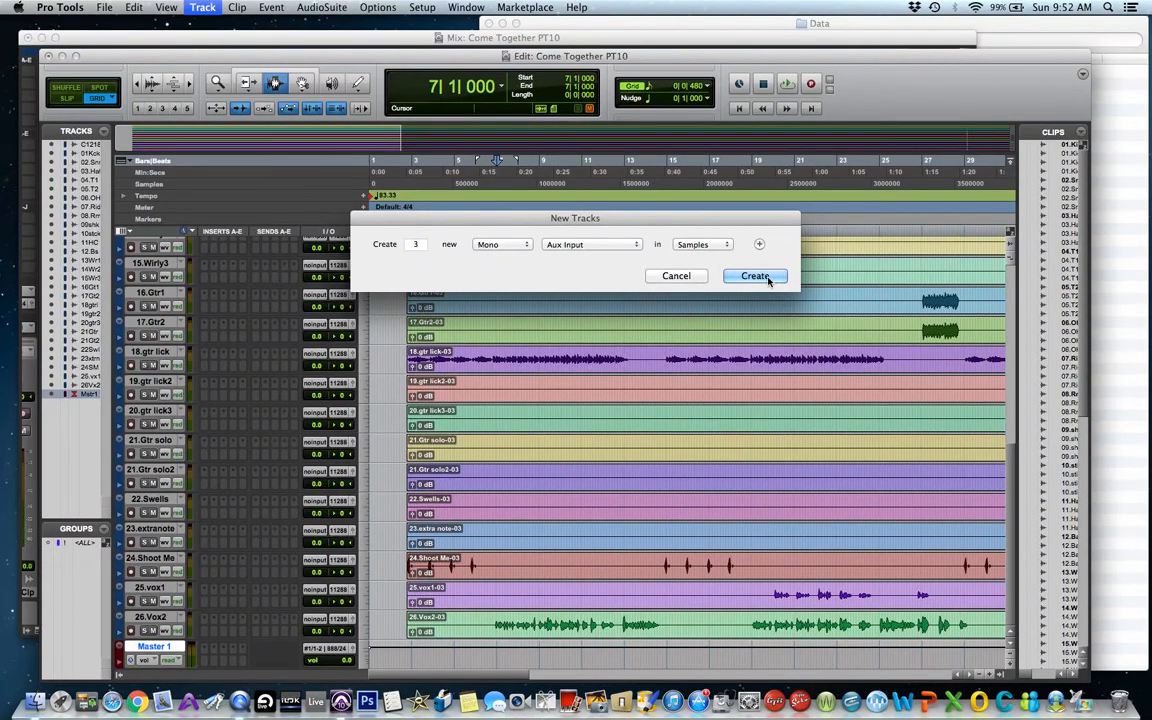
pyautogui.click(767, 280)
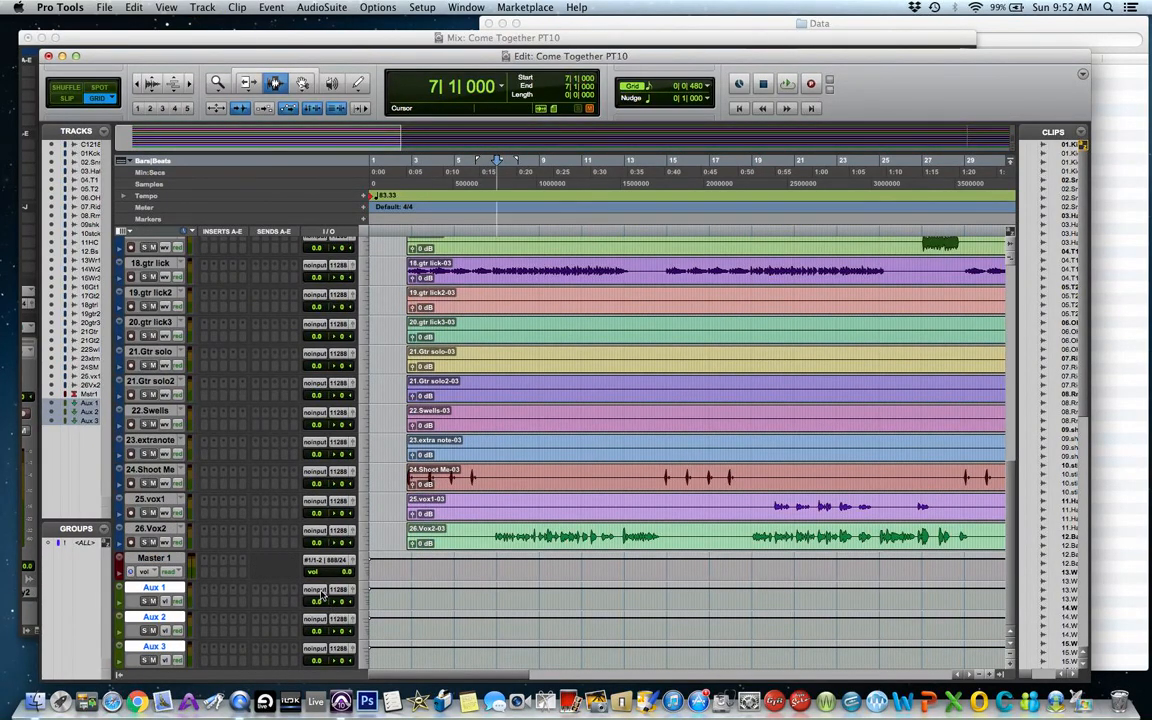
# Set the first Aux track's input to bus 2 (Mono).
pyautogui.click(322, 592)
pyautogui.moveTo(340, 622)
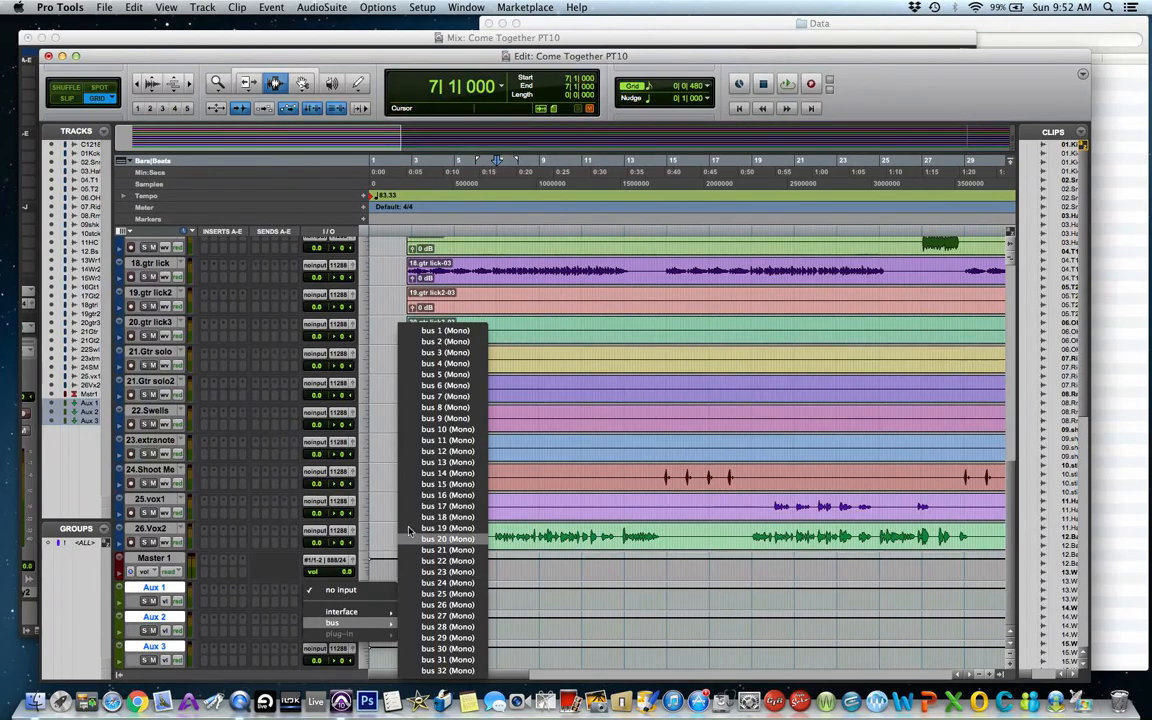
pyautogui.click(450, 341)
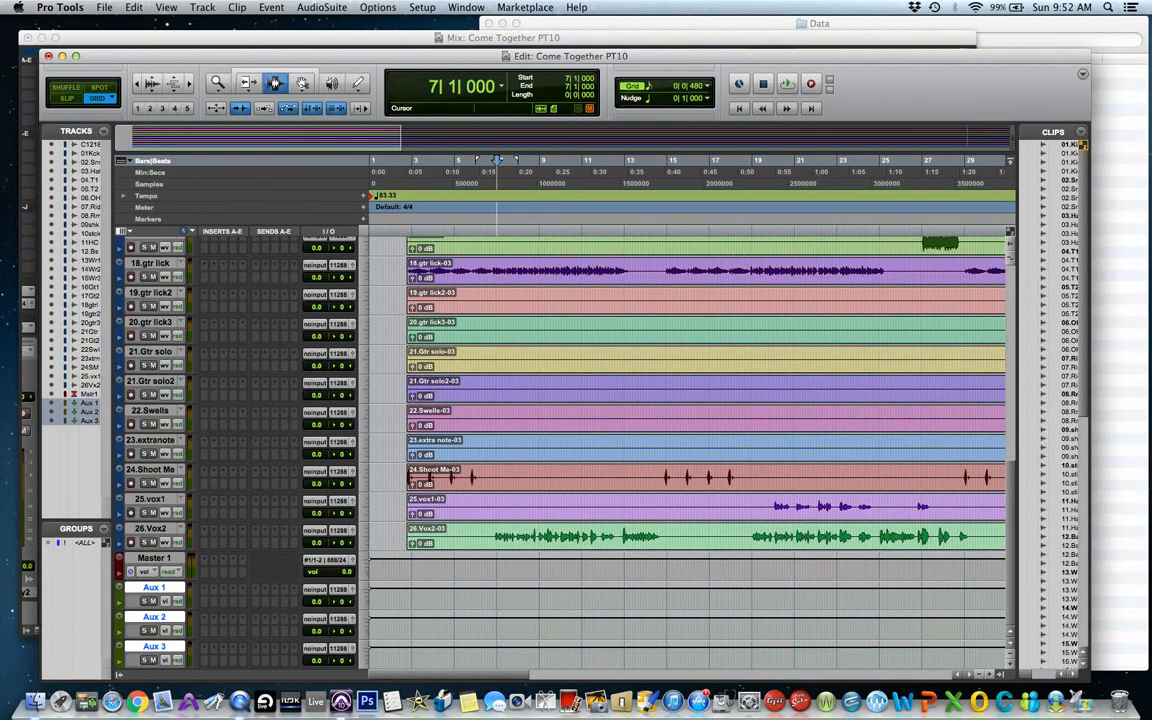
# Delete the three selected mono Aux Input tracks.
pyautogui.click(202, 7)
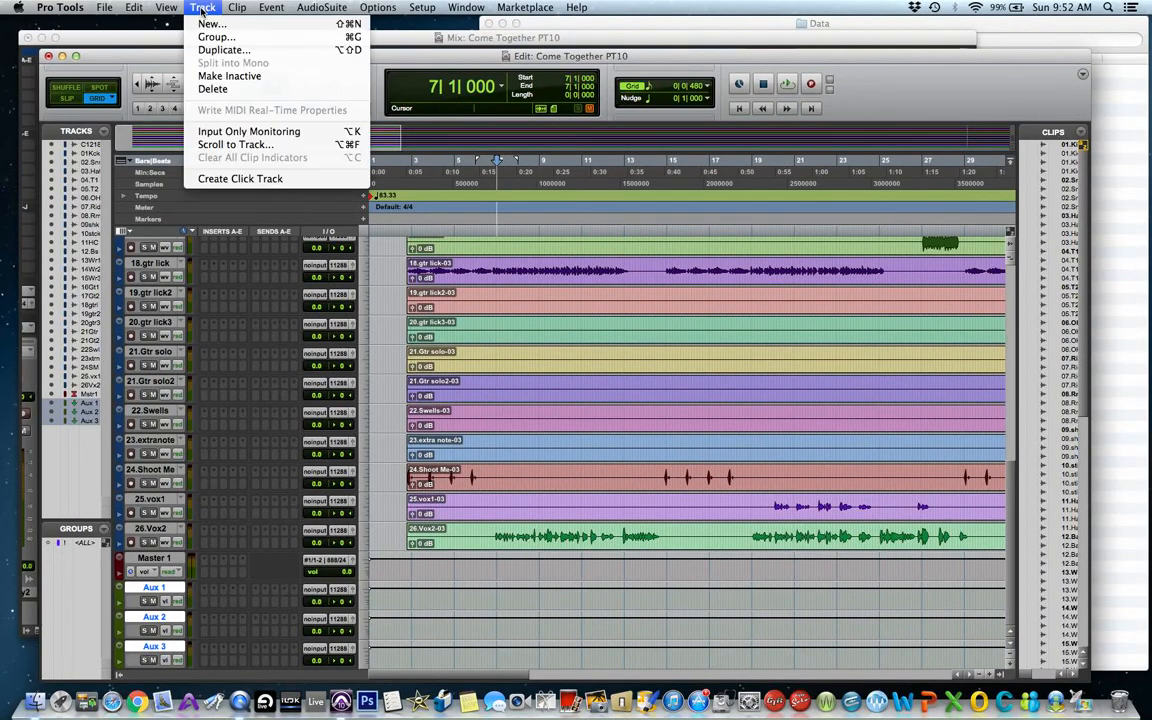
pyautogui.click(210, 88)
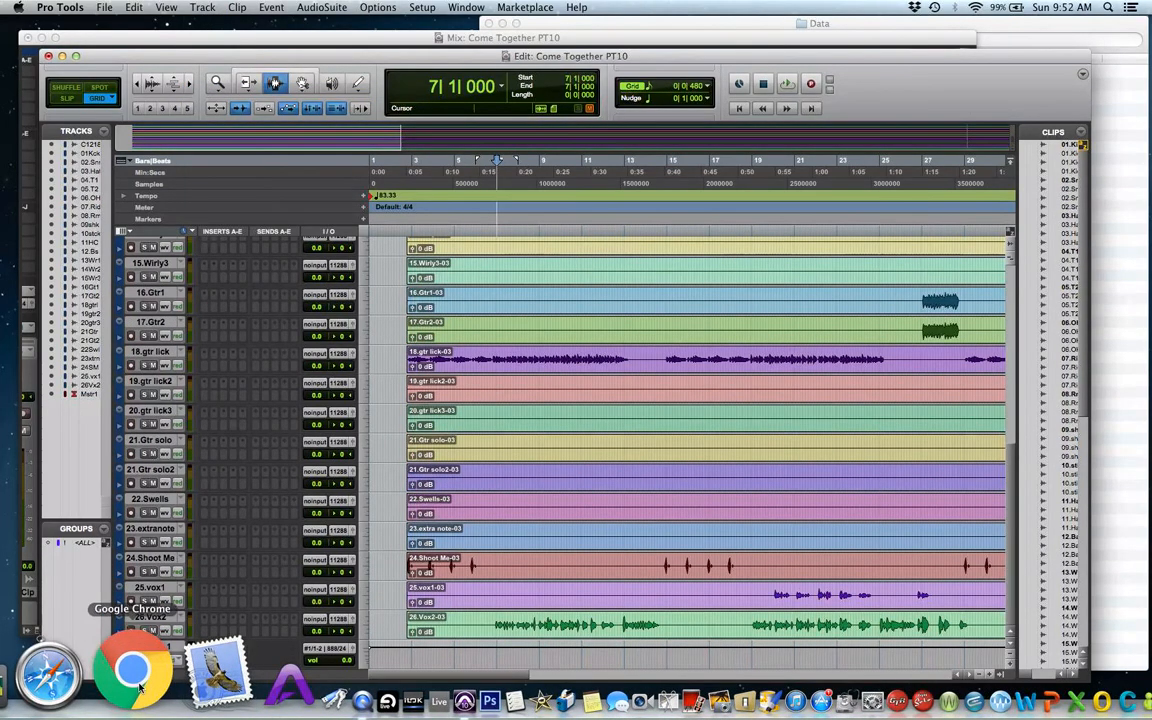
pyautogui.click(154, 646)
# Create four new stereo Aux Input tracks.
pyautogui.click(202, 7)
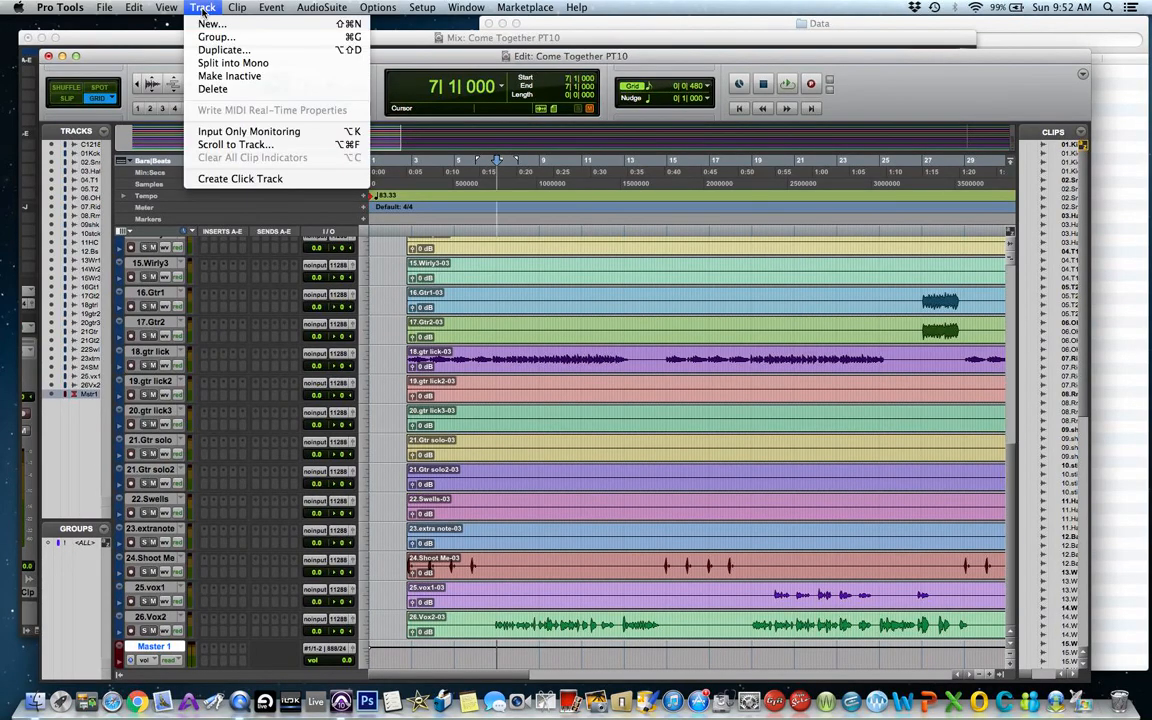
pyautogui.click(205, 23)
pyautogui.click(500, 244)
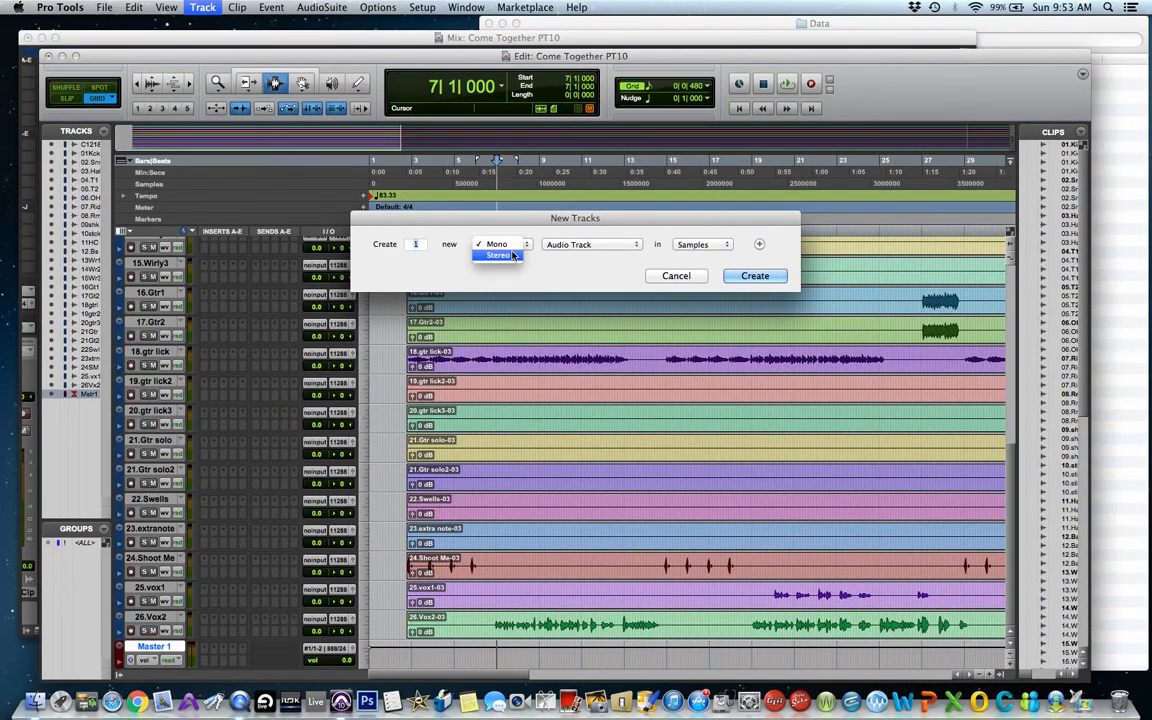
pyautogui.click(513, 256)
pyautogui.click(566, 246)
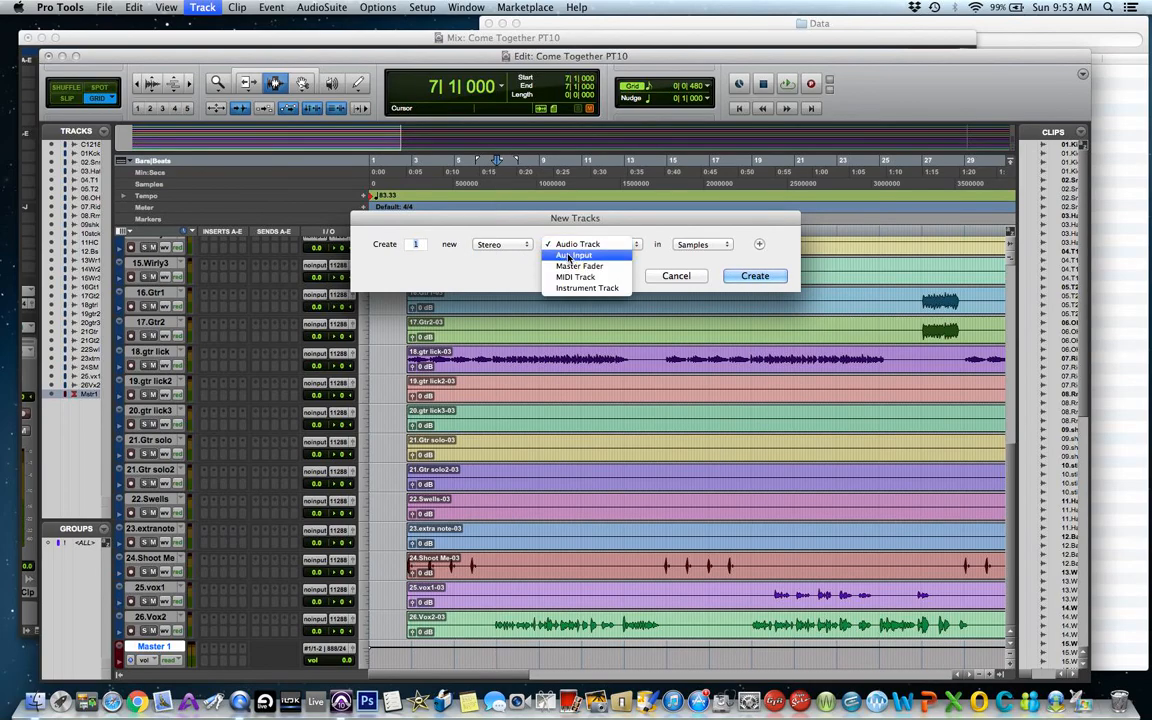
pyautogui.click(570, 257)
pyautogui.write('3')
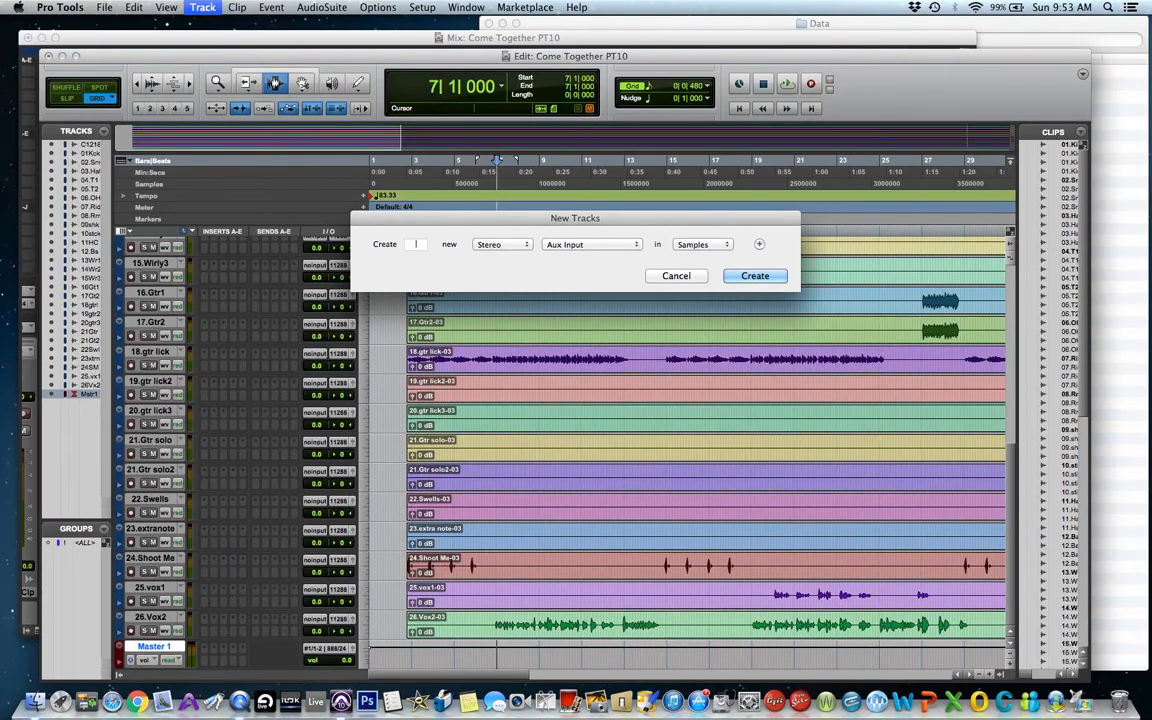
pyautogui.click(757, 277)
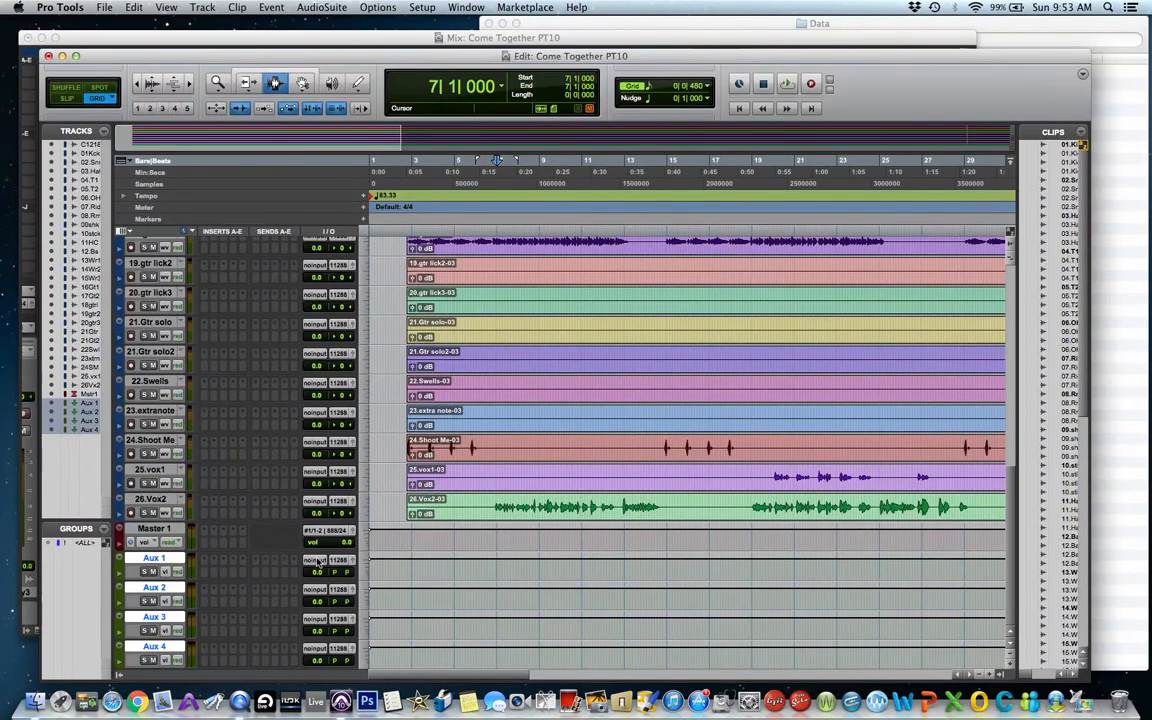
# Set the inputs of Aux 1, Aux 2 and Aux 3 to bus 1-2, bus 3-4 and bus 5-6.
pyautogui.click(318, 563)
pyautogui.moveTo(360, 593)
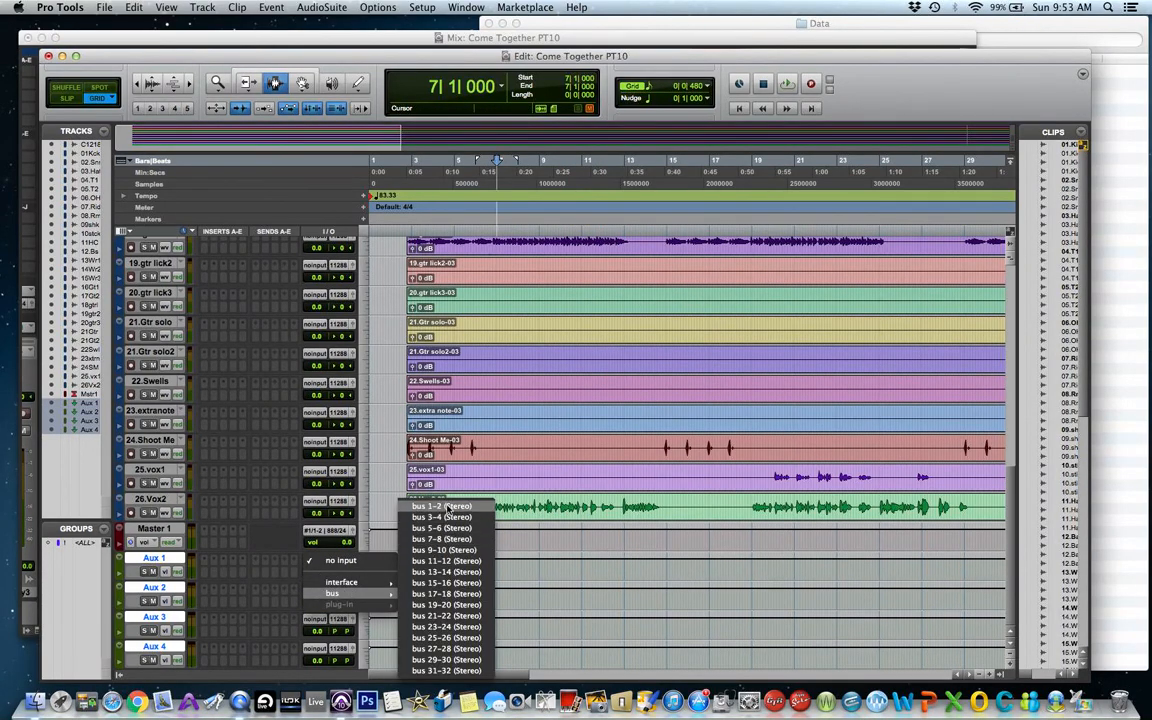
pyautogui.click(447, 507)
pyautogui.click(320, 592)
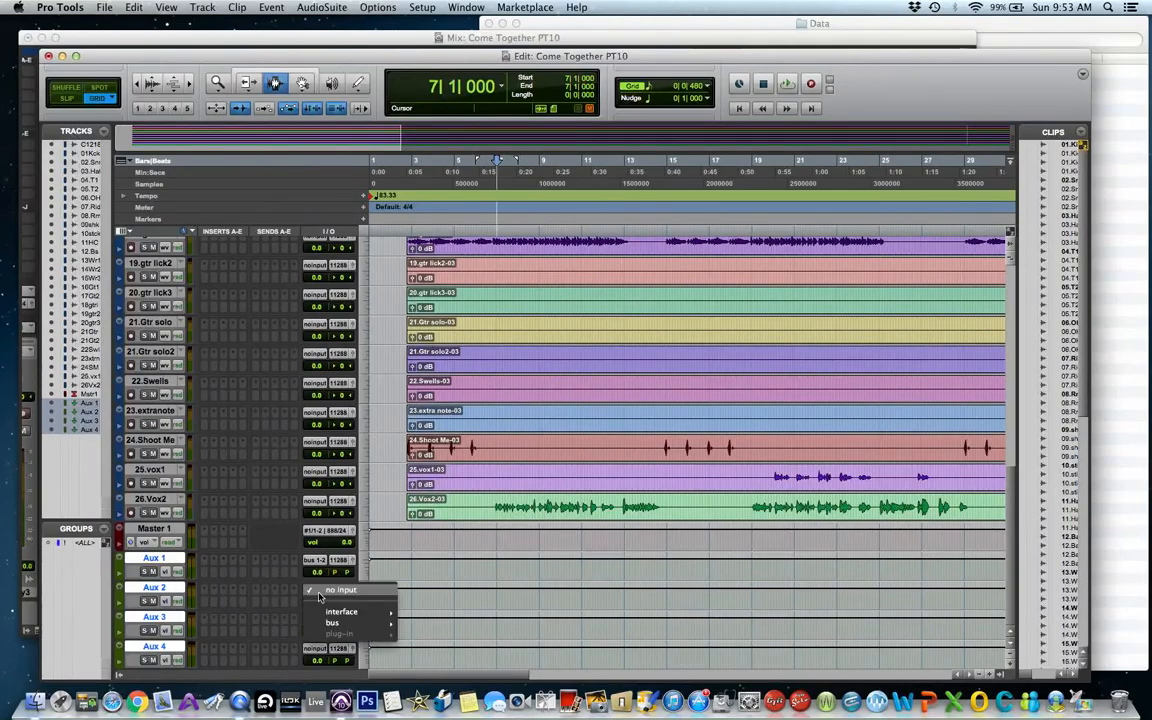
pyautogui.moveTo(334, 622)
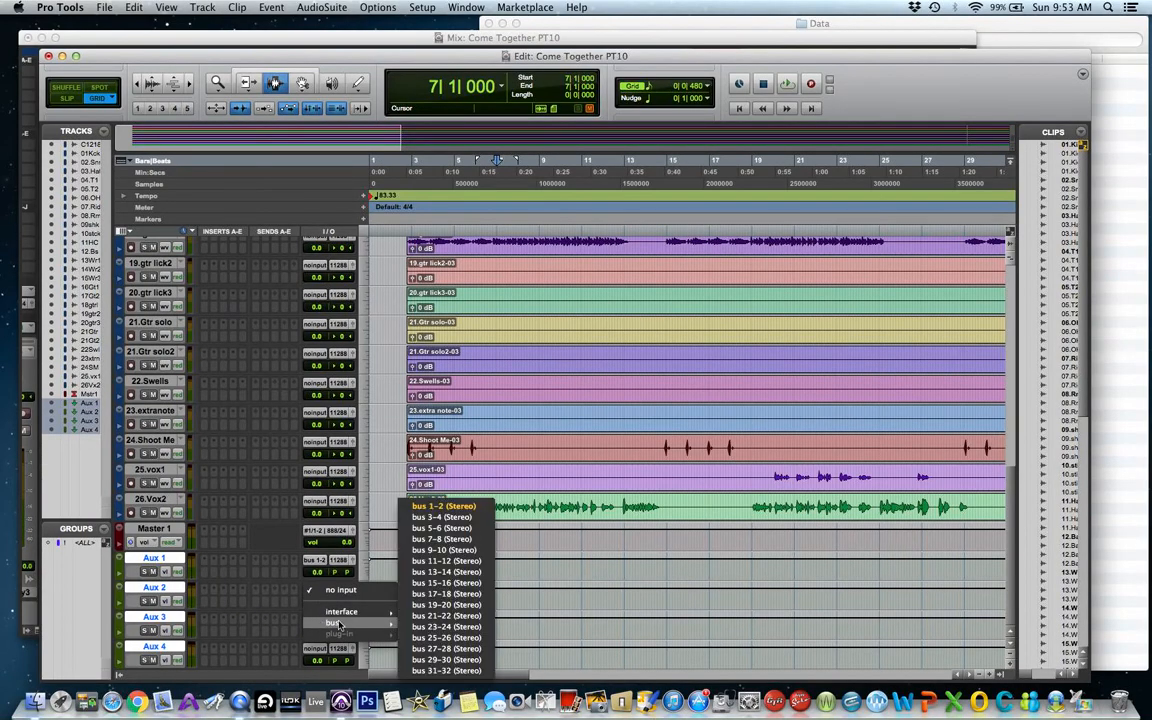
pyautogui.click(466, 519)
pyautogui.click(320, 620)
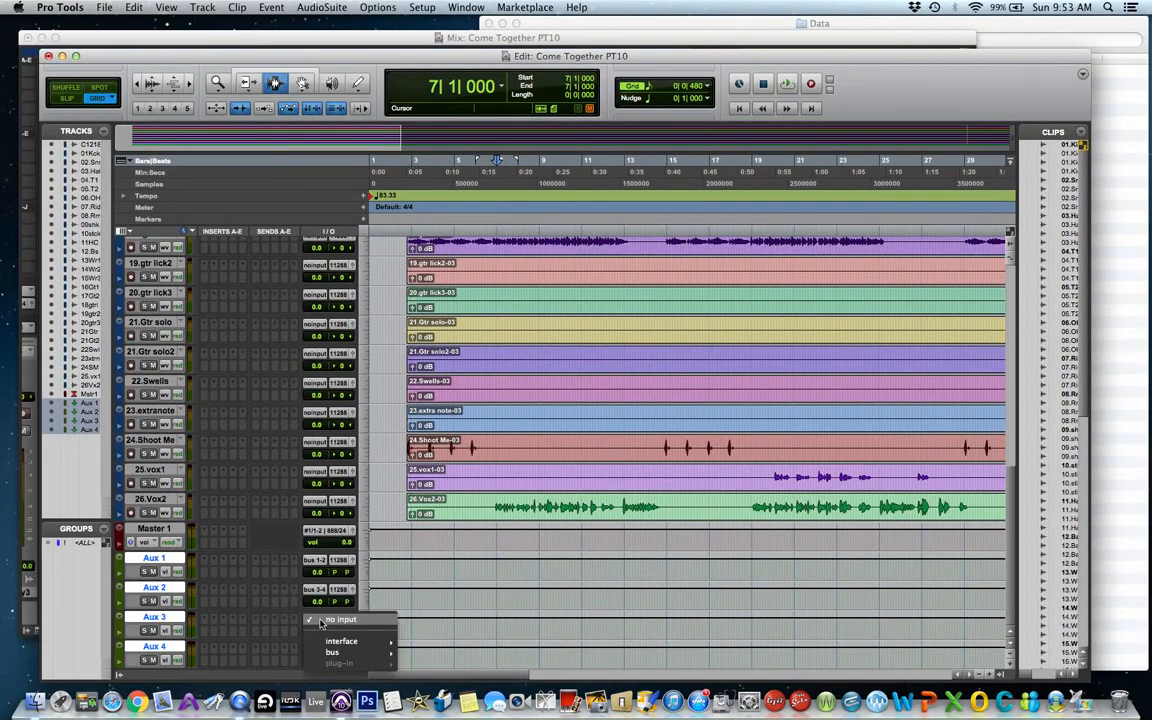
pyautogui.moveTo(335, 652)
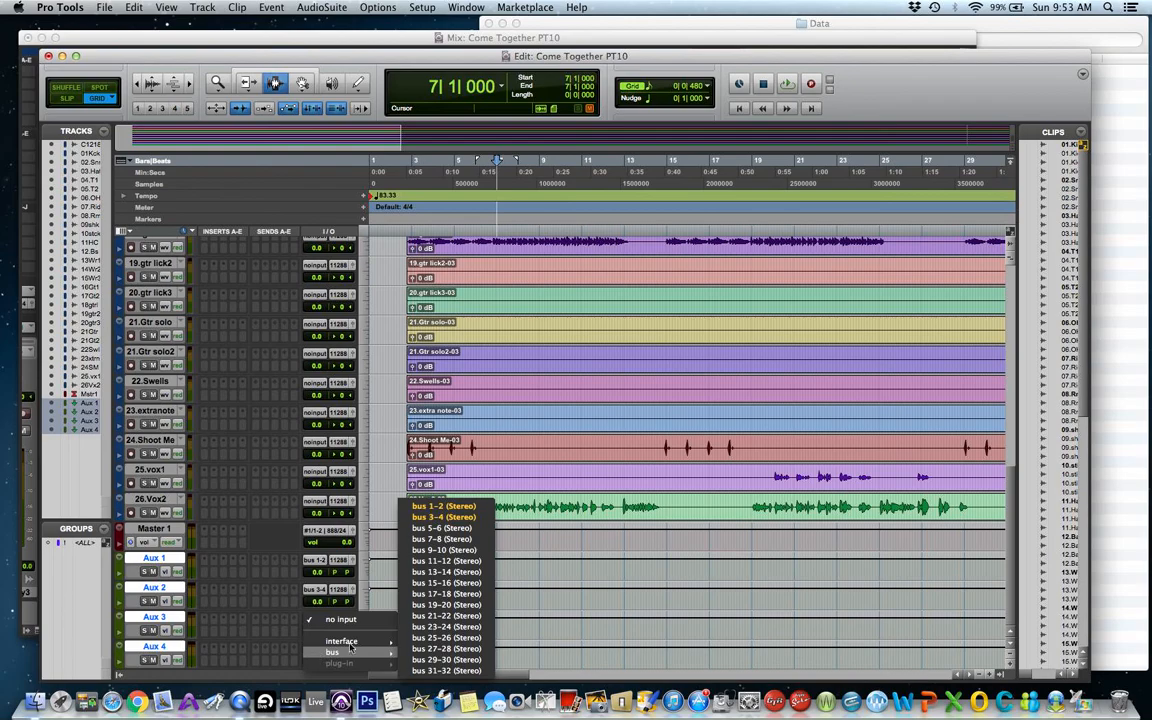
pyautogui.click(466, 528)
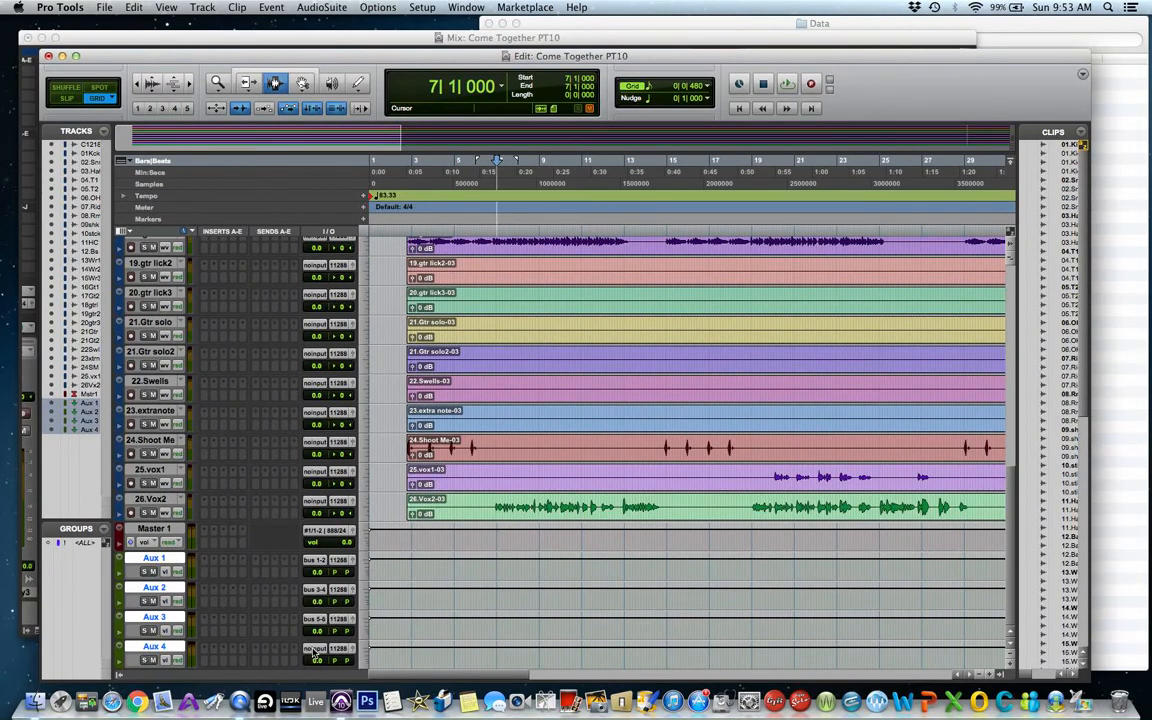
# Set Aux 4's input to bus 7-8 (Stereo).
pyautogui.click(316, 648)
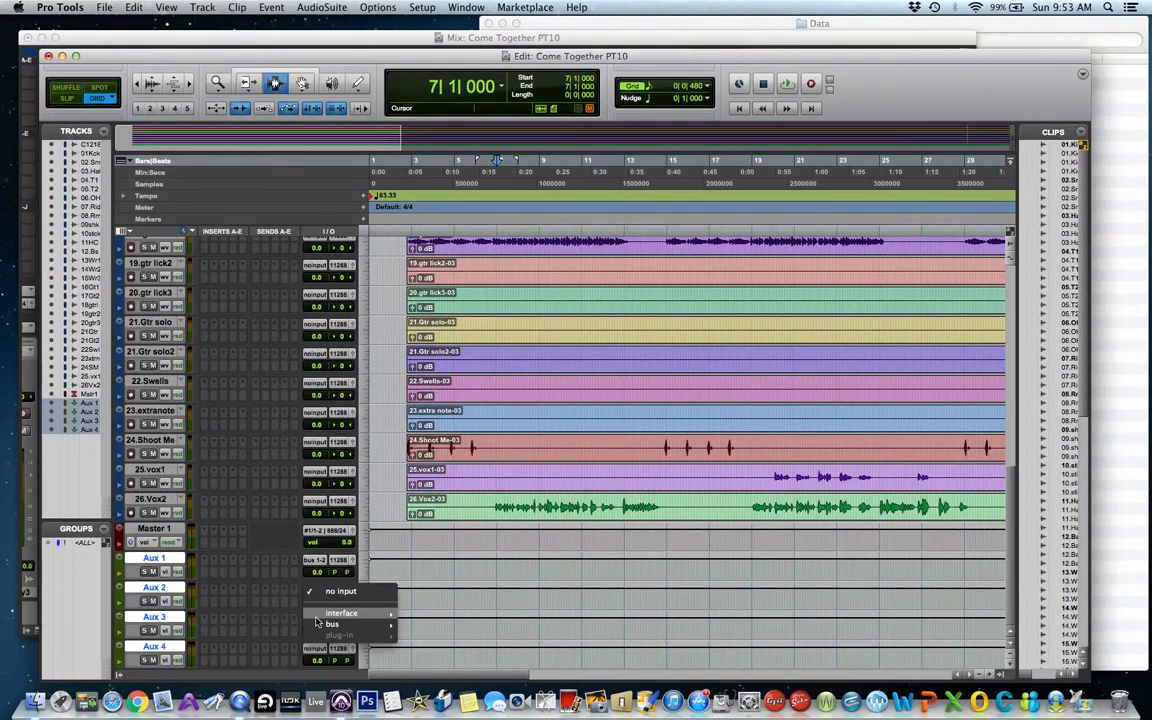
pyautogui.moveTo(335, 624)
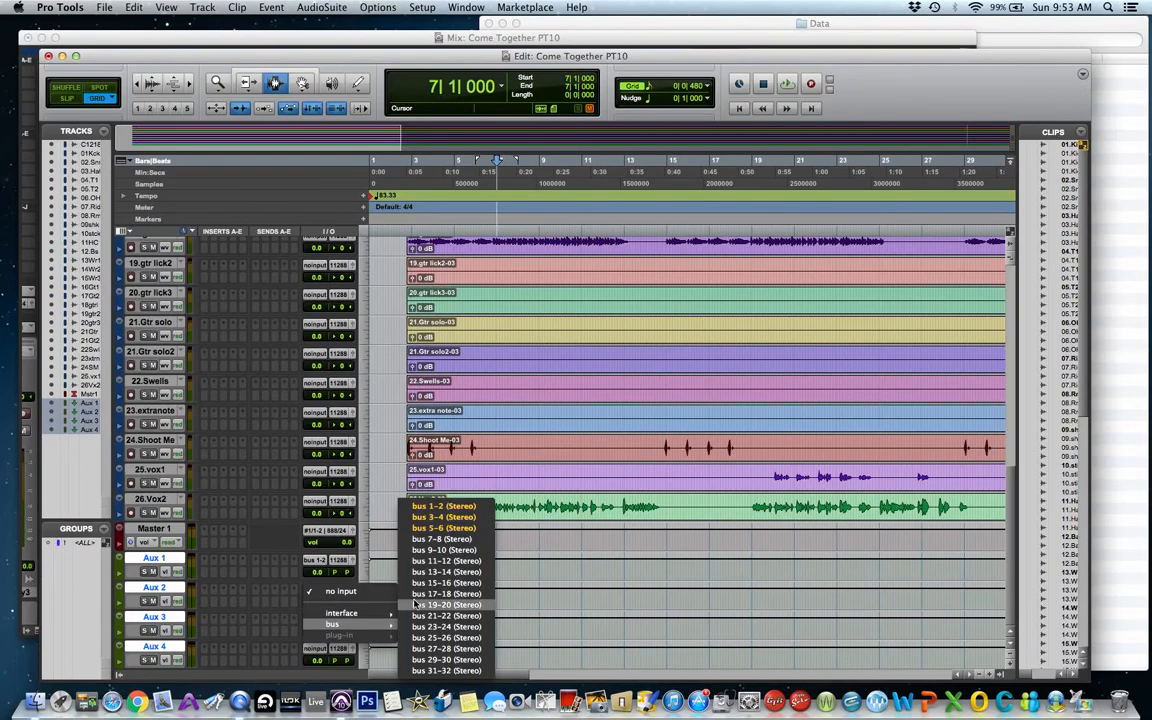
pyautogui.click(450, 543)
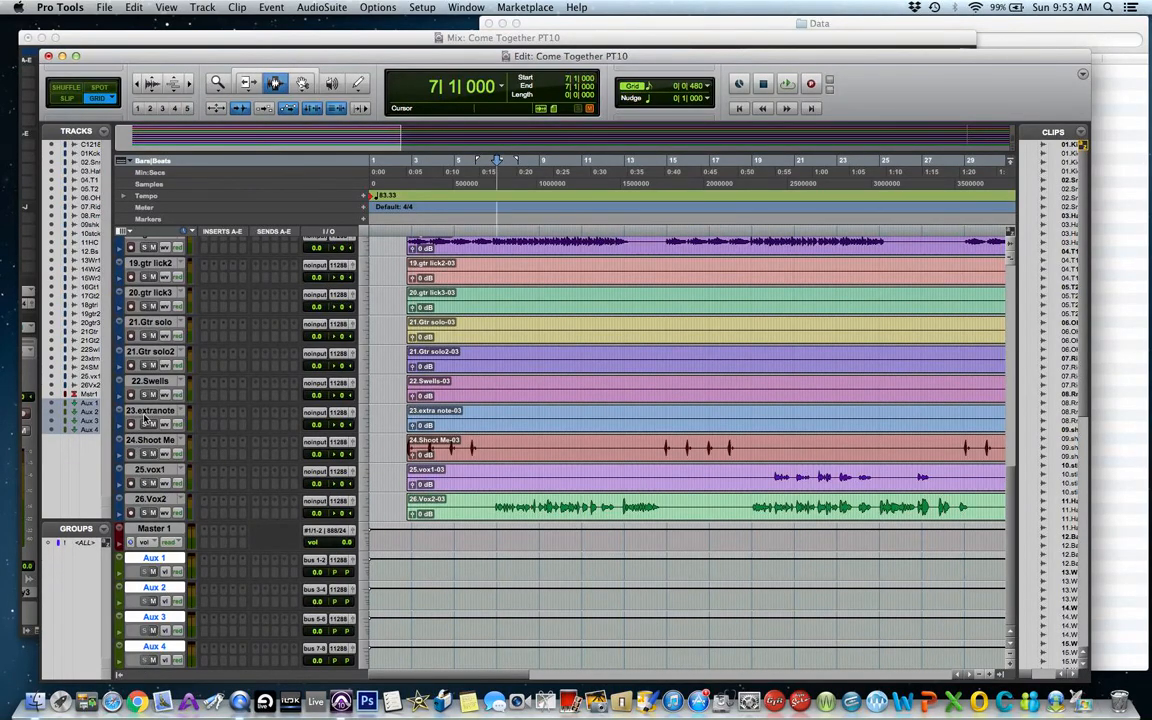
# Insert a D-Verb (stereo) reverb plug-in on the Aux 1 track.
pyautogui.click(206, 563)
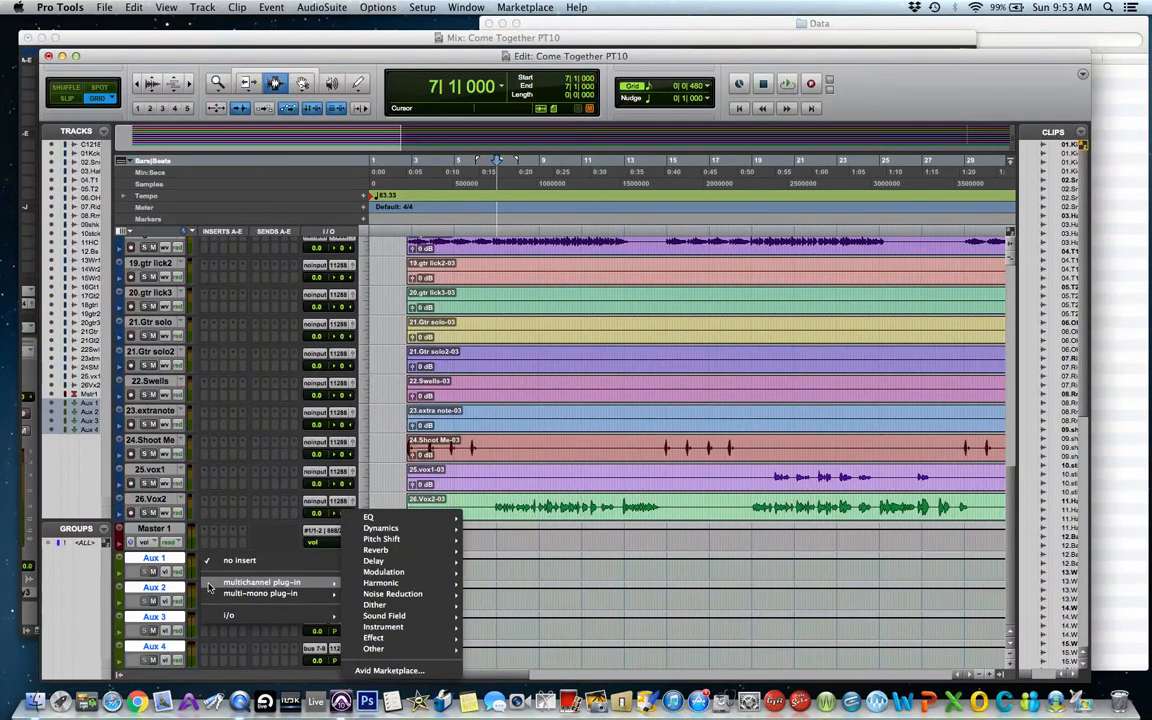
pyautogui.moveTo(216, 583)
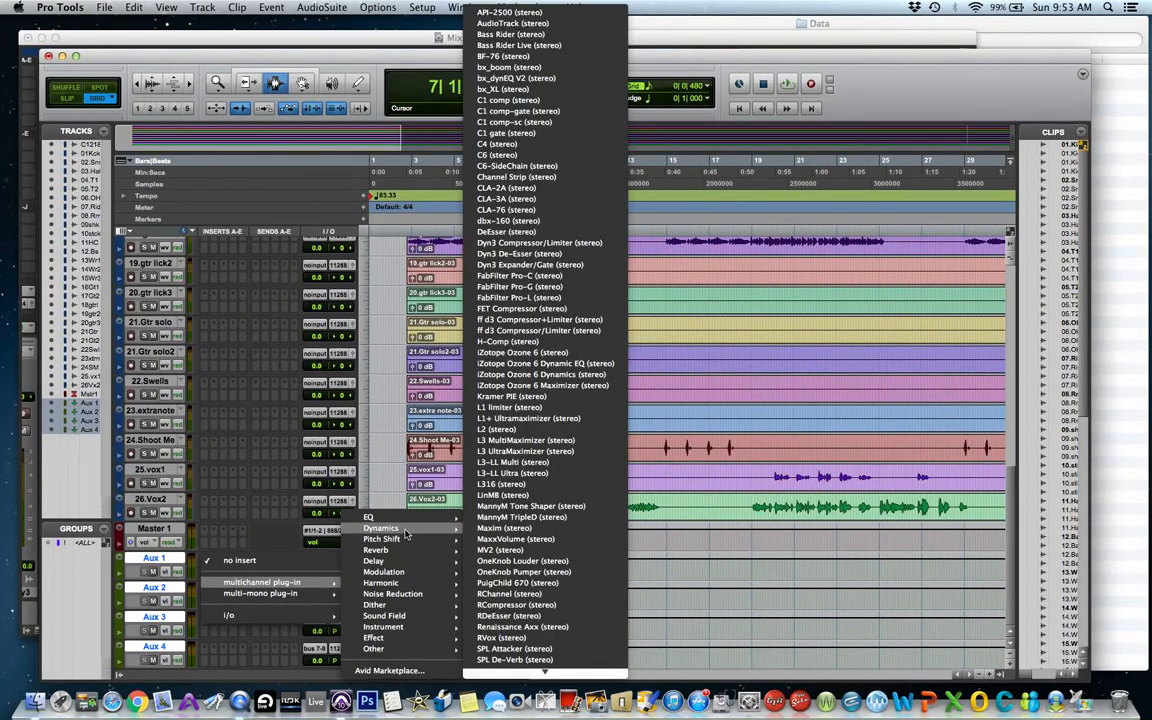
pyautogui.moveTo(438, 551)
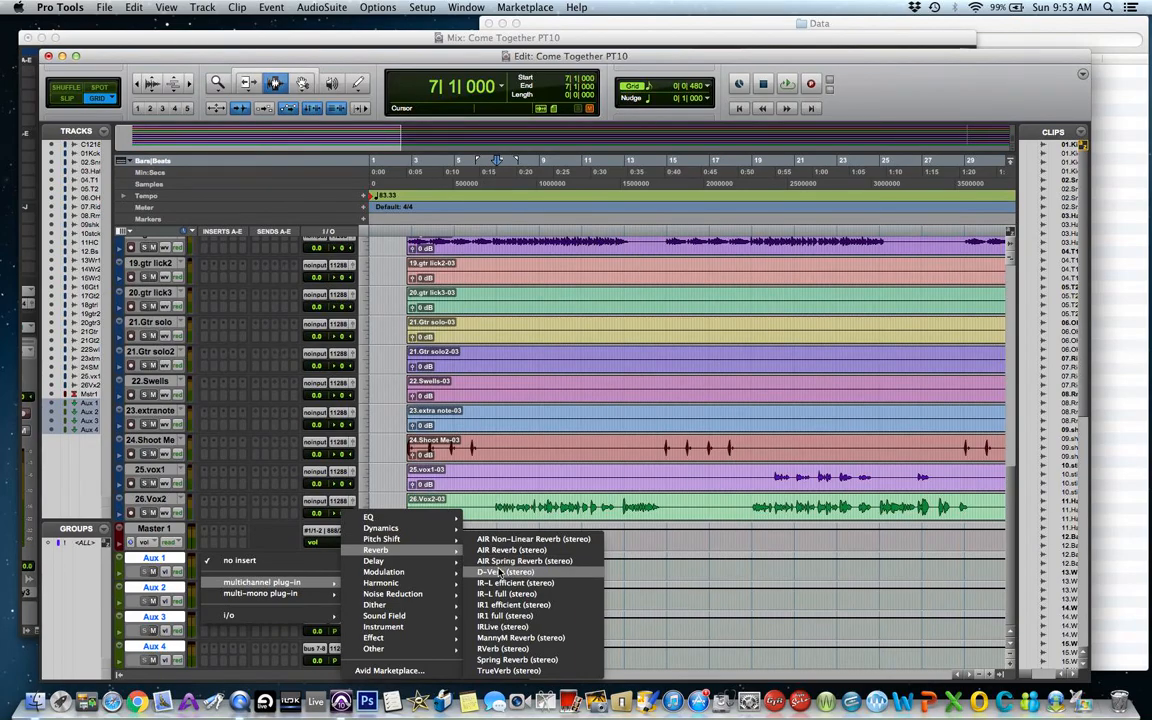
pyautogui.click(502, 567)
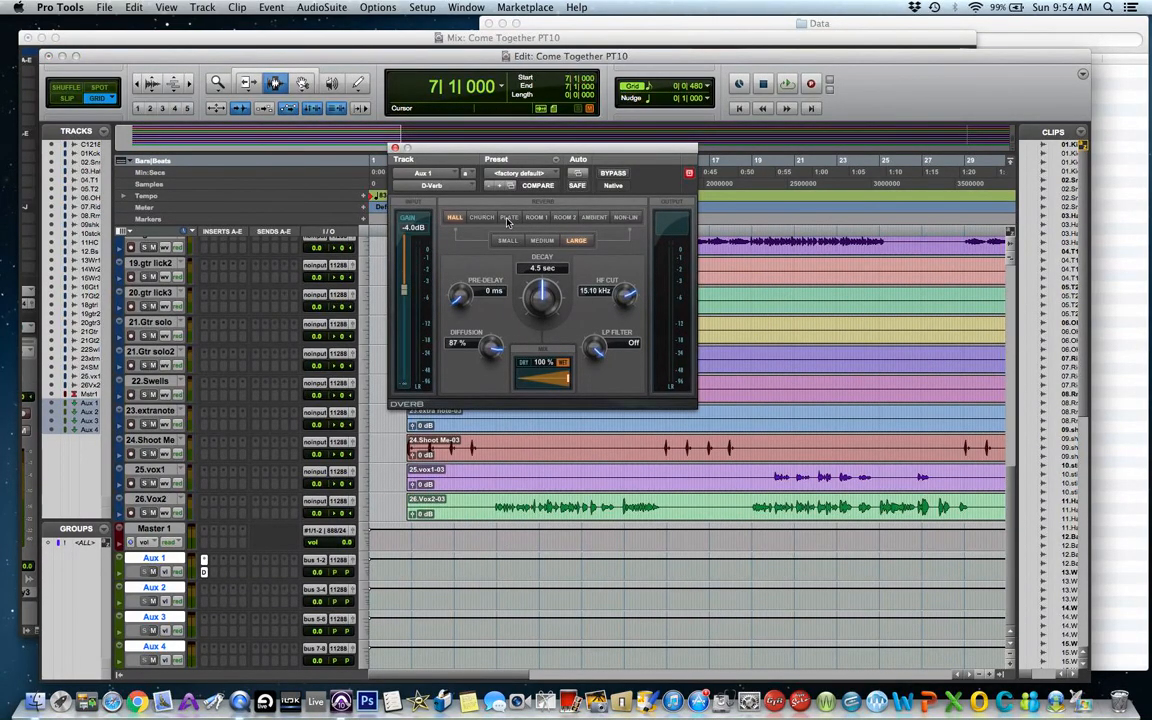
# Switch the D-Verb on Aux 1 to the Plate reverb type and close the plug-in window.
pyautogui.click(508, 219)
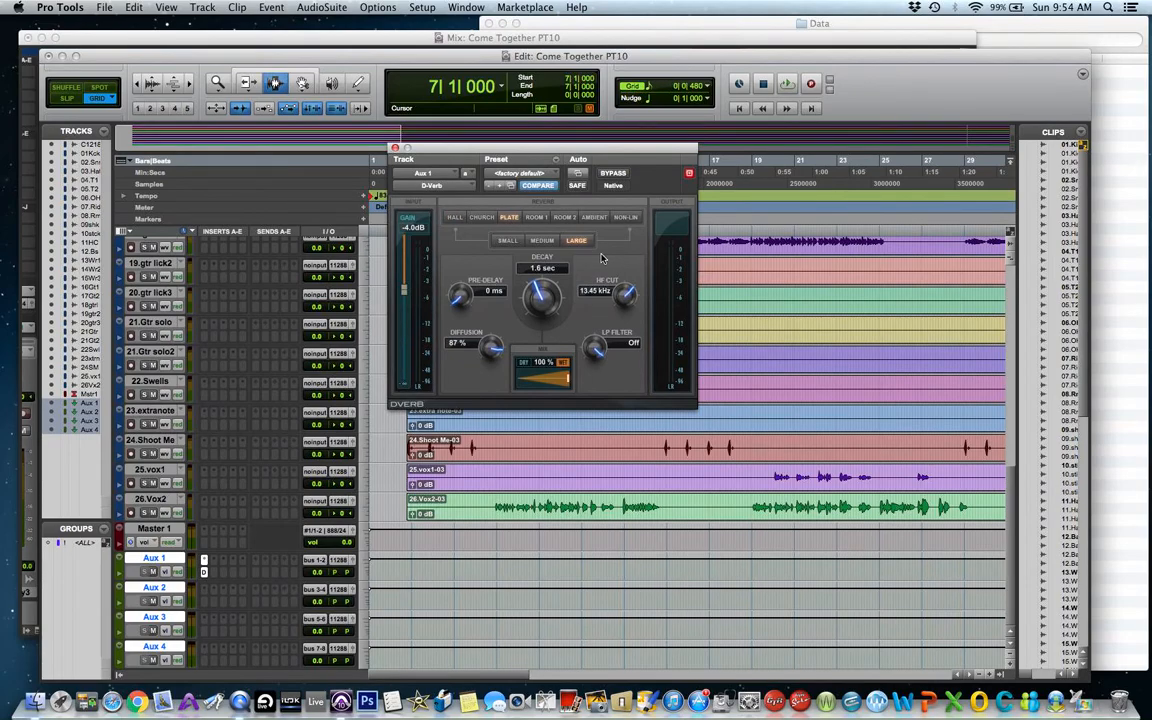
pyautogui.keyDown('alt'); pyautogui.click(404, 288); pyautogui.keyUp('alt')
pyautogui.click(395, 148)
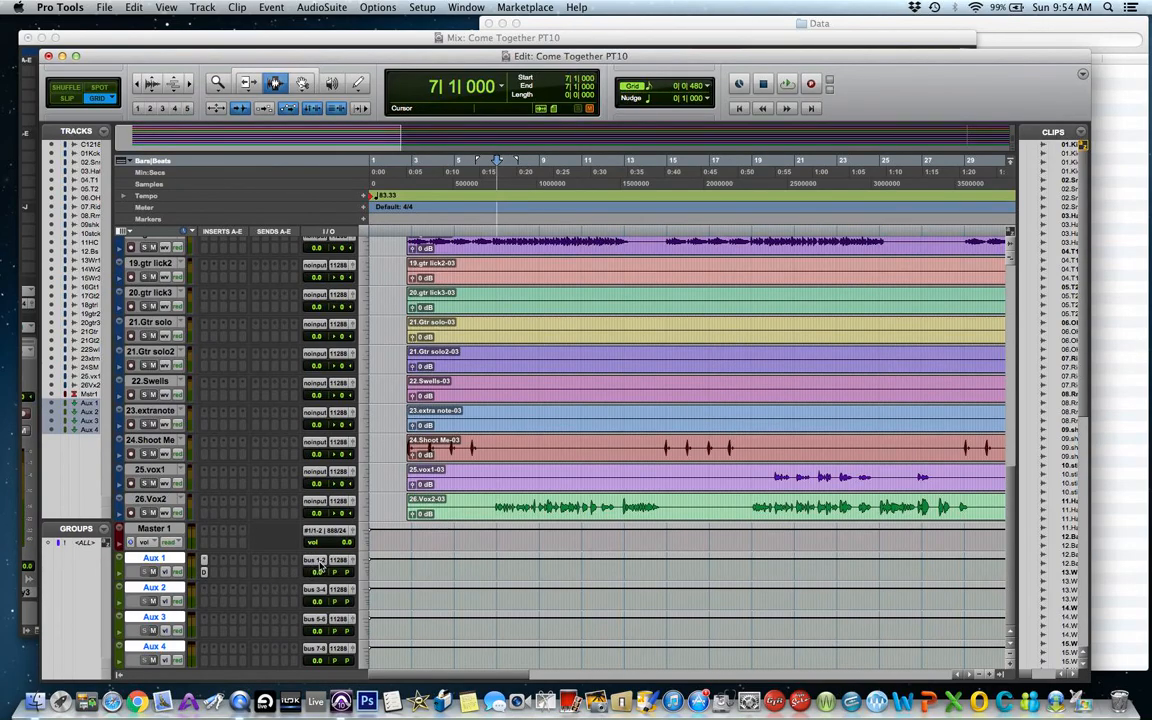
# Insert a MondoMod (stereo) modulation plug-in on Aux 2 and load its Gentle Chorus preset.
pyautogui.click(204, 591)
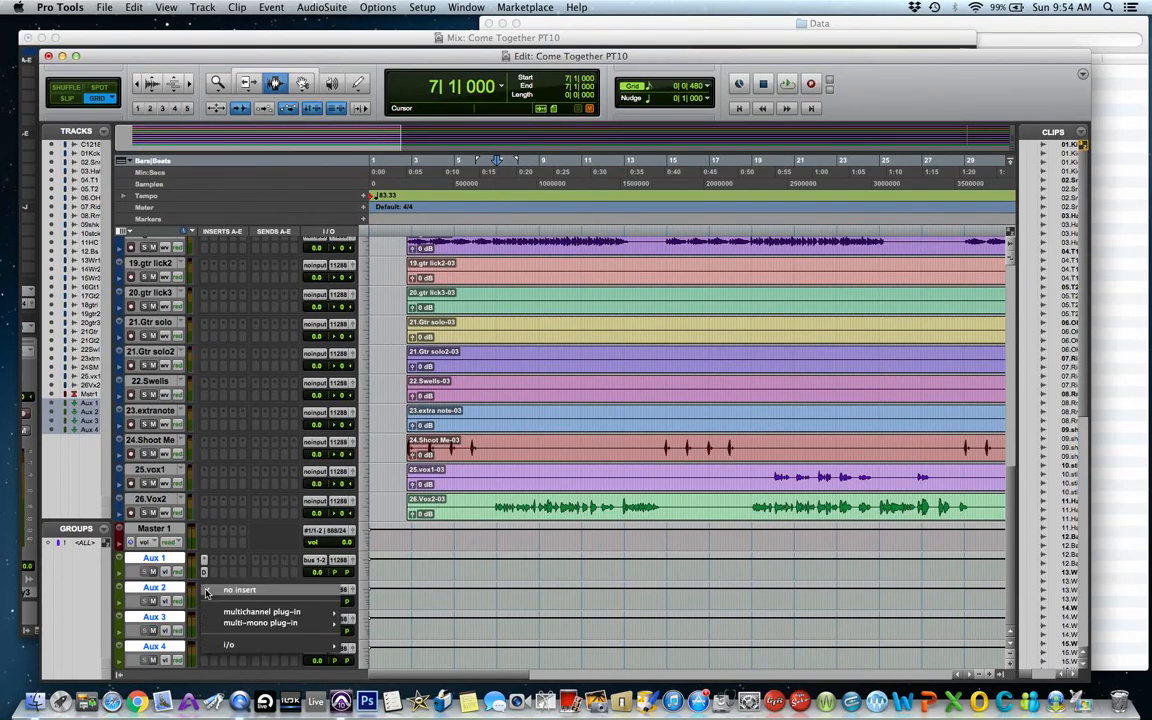
pyautogui.moveTo(215, 613)
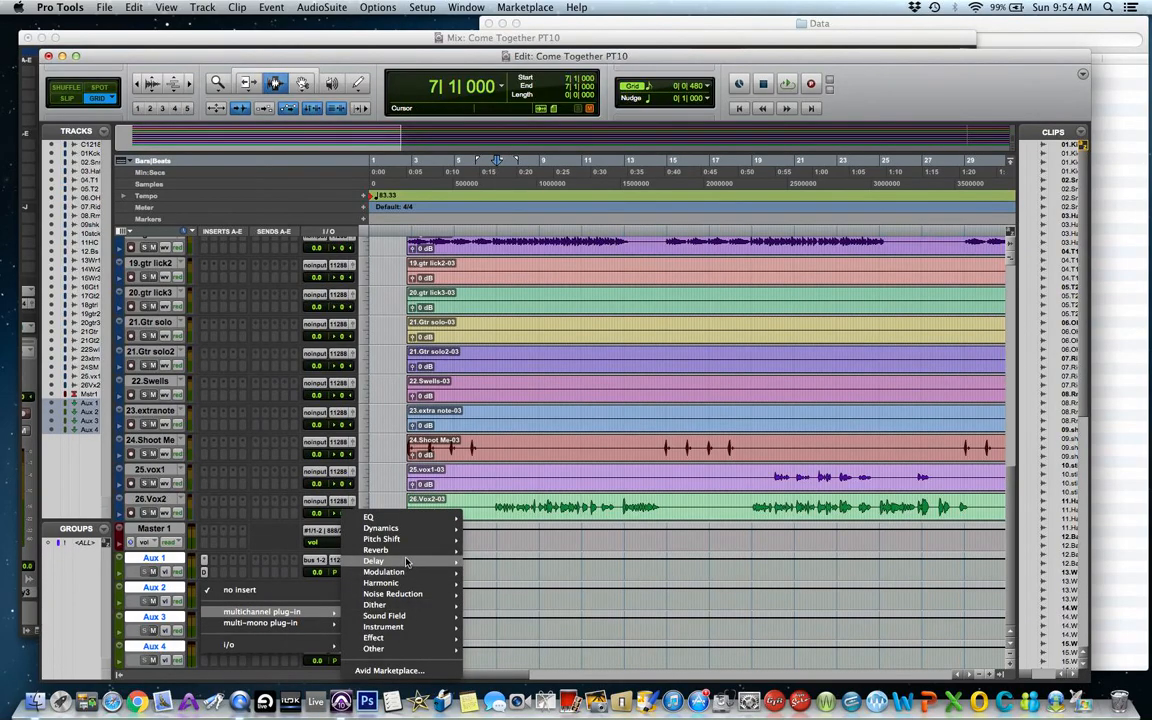
pyautogui.moveTo(438, 569)
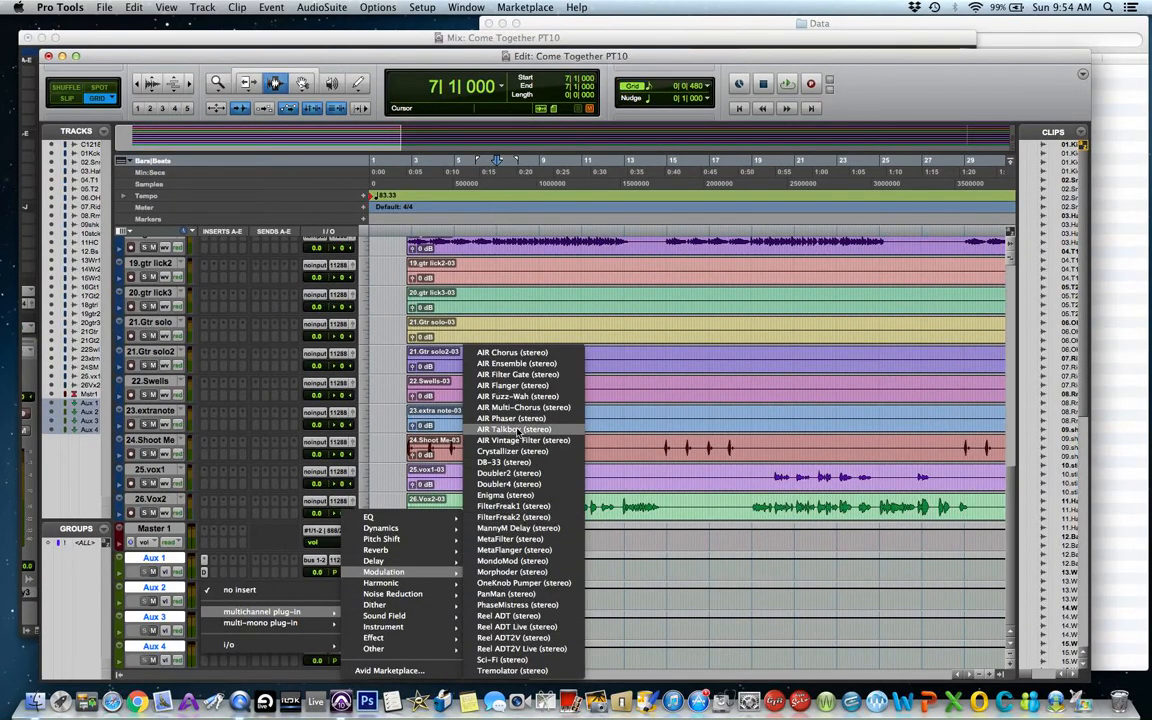
pyautogui.click(526, 550)
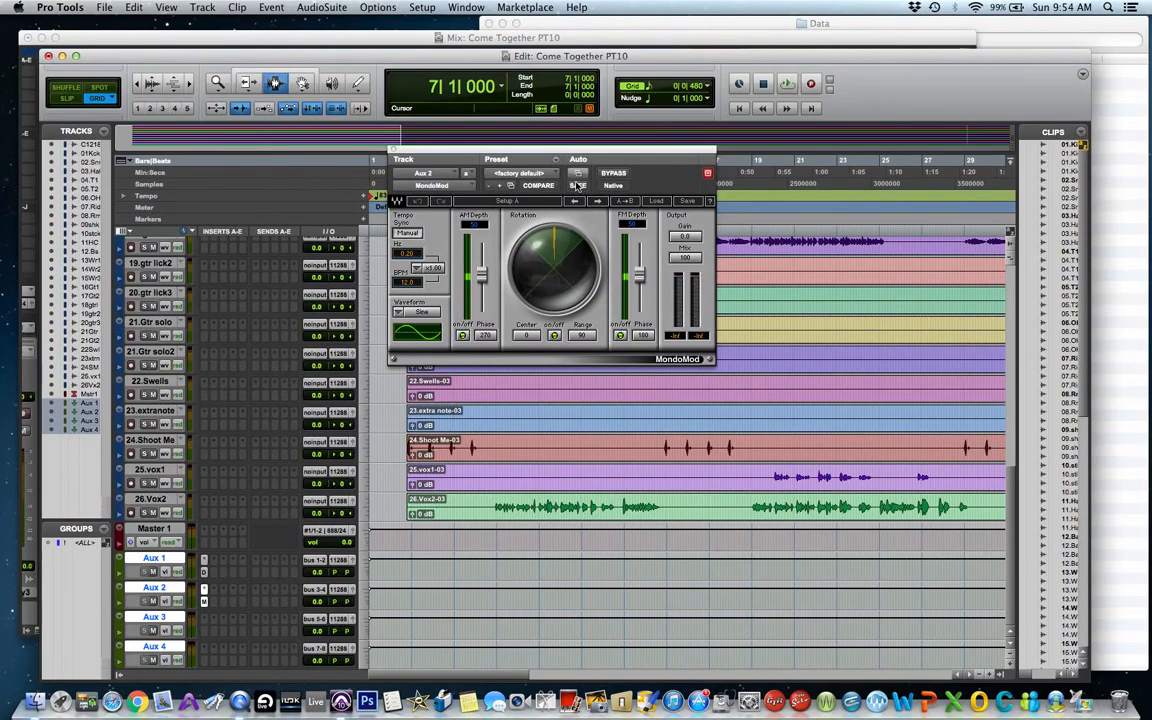
pyautogui.click(655, 202)
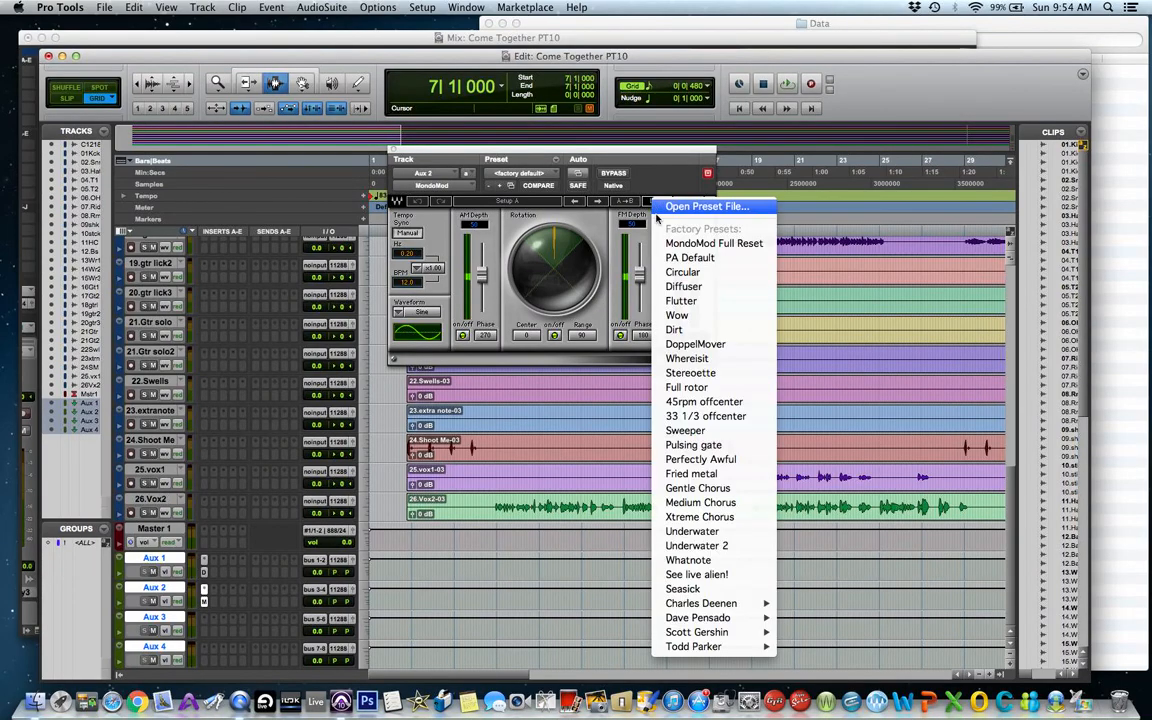
pyautogui.click(697, 488)
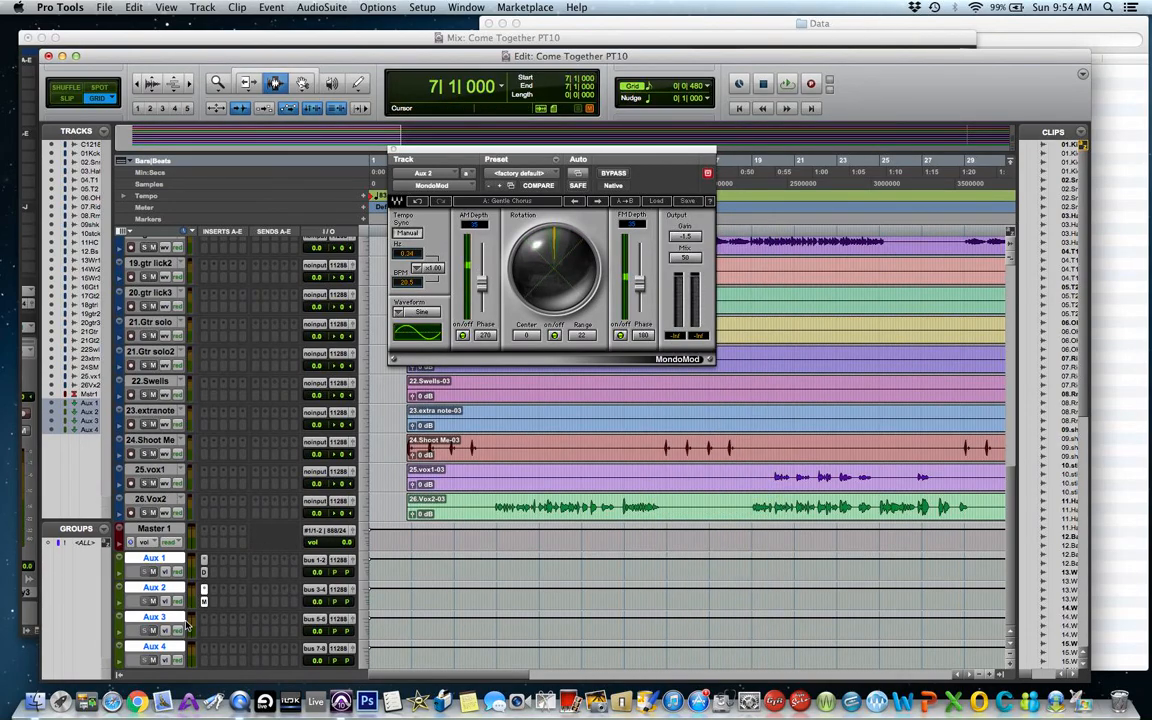
# Insert a Long Delay II (stereo) plug-in on the Aux 3 track.
pyautogui.click(207, 624)
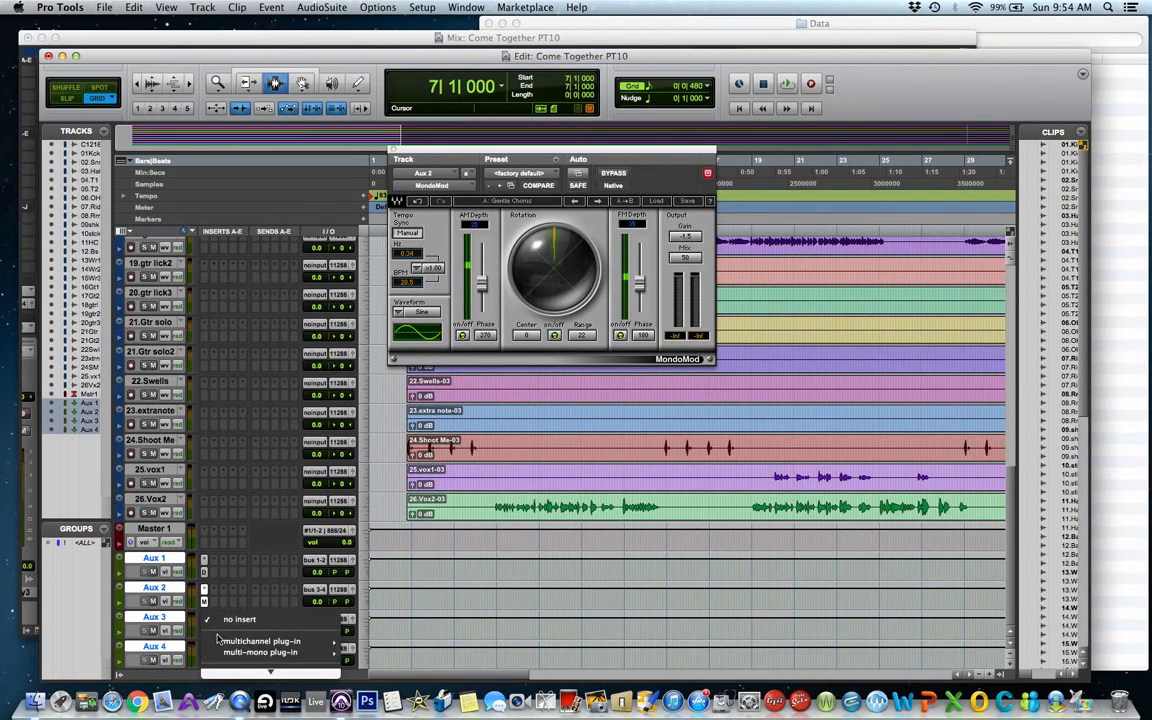
pyautogui.moveTo(290, 641)
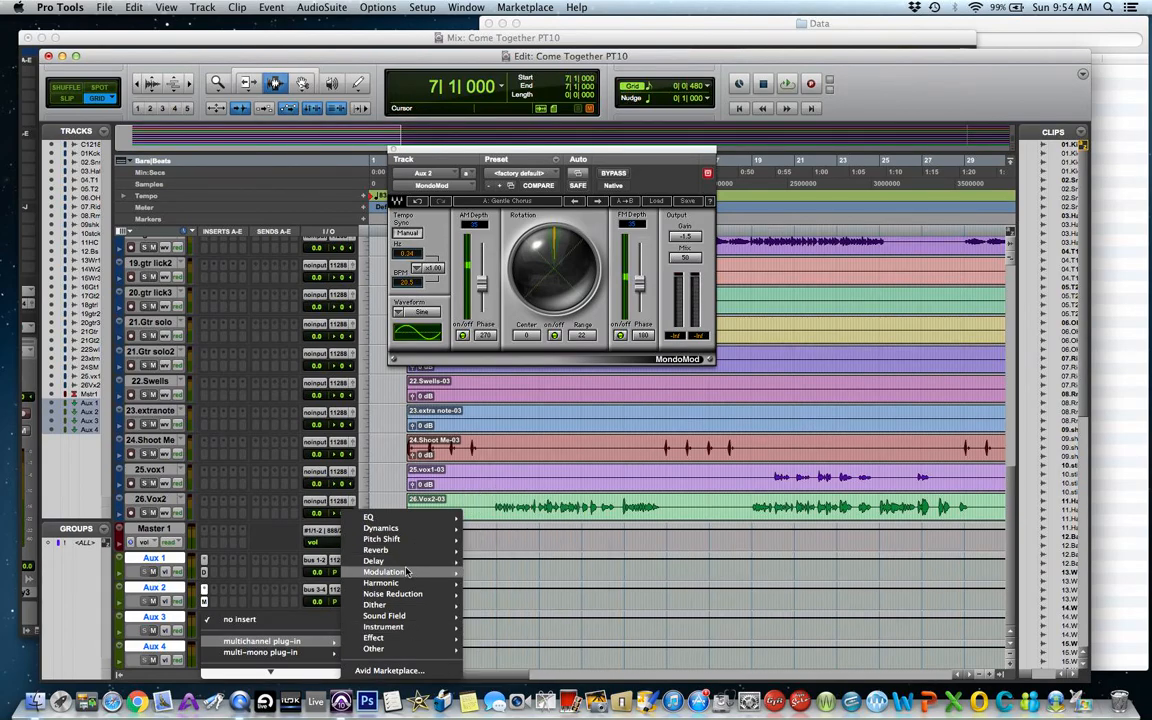
pyautogui.moveTo(408, 567)
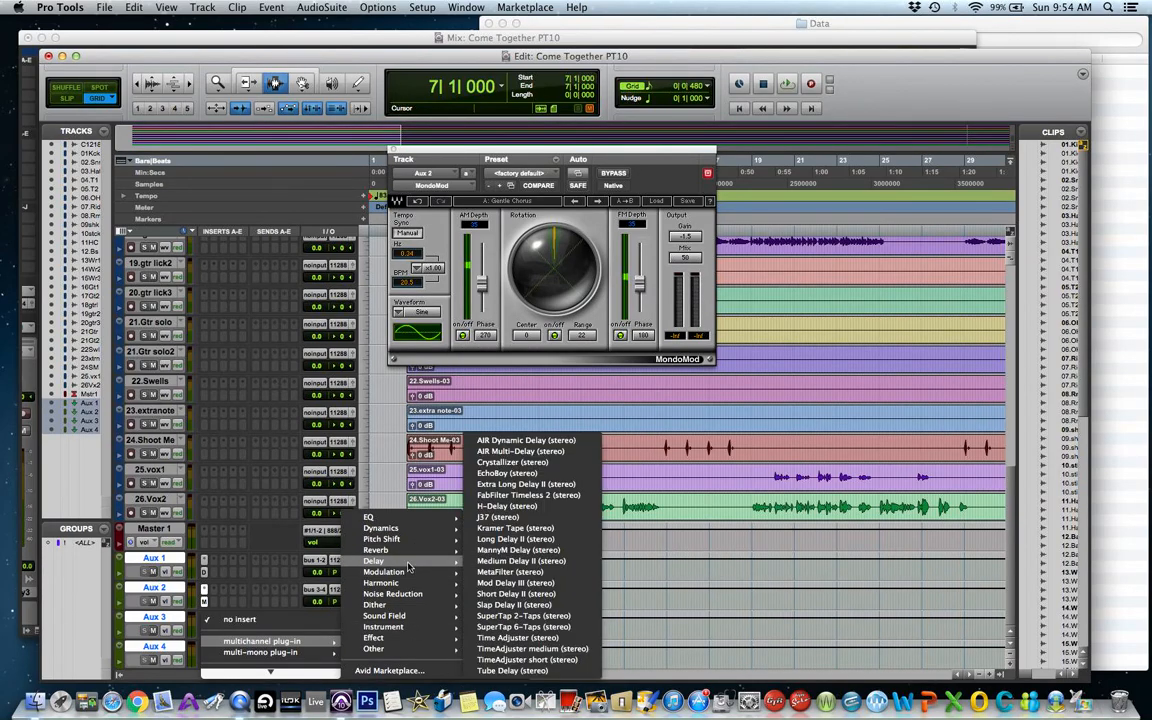
pyautogui.click(514, 539)
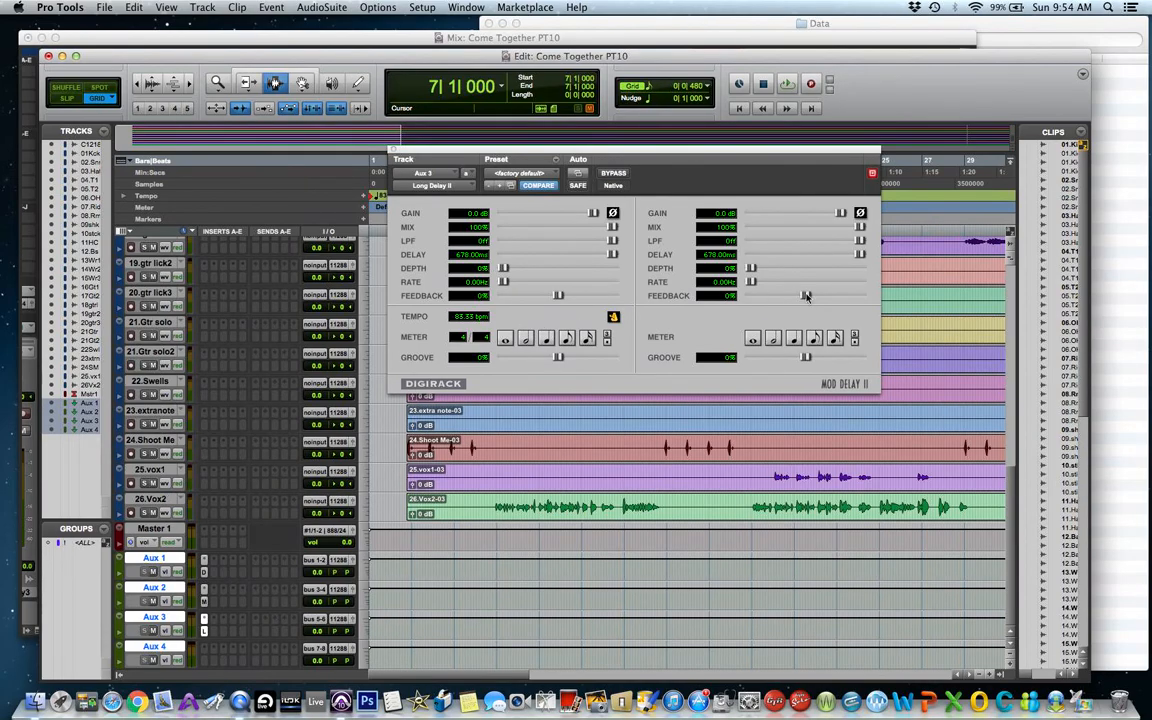
# Sync the right delay channel to a quarter note, raise both channels' feedback (right to 19%), and close the plug-in.
pyautogui.click(815, 339)
pyautogui.moveTo(806, 296); pyautogui.dragTo(816, 296)
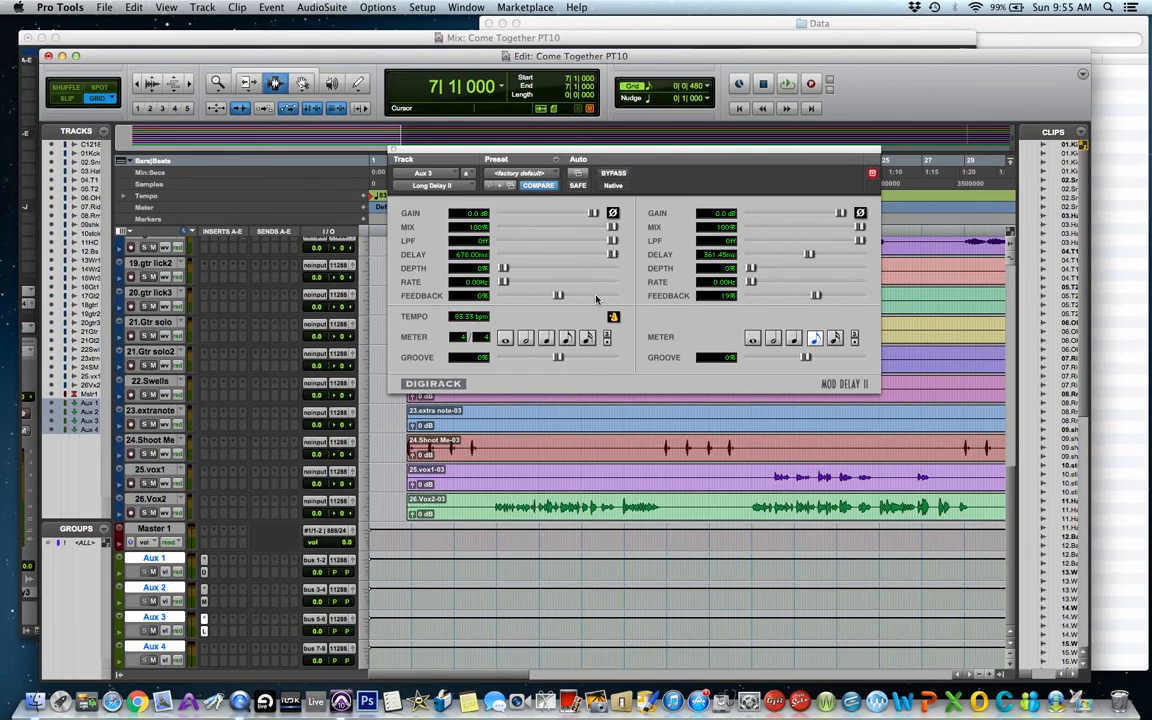
pyautogui.moveTo(558, 296); pyautogui.dragTo(564, 296)
pyautogui.click(395, 150)
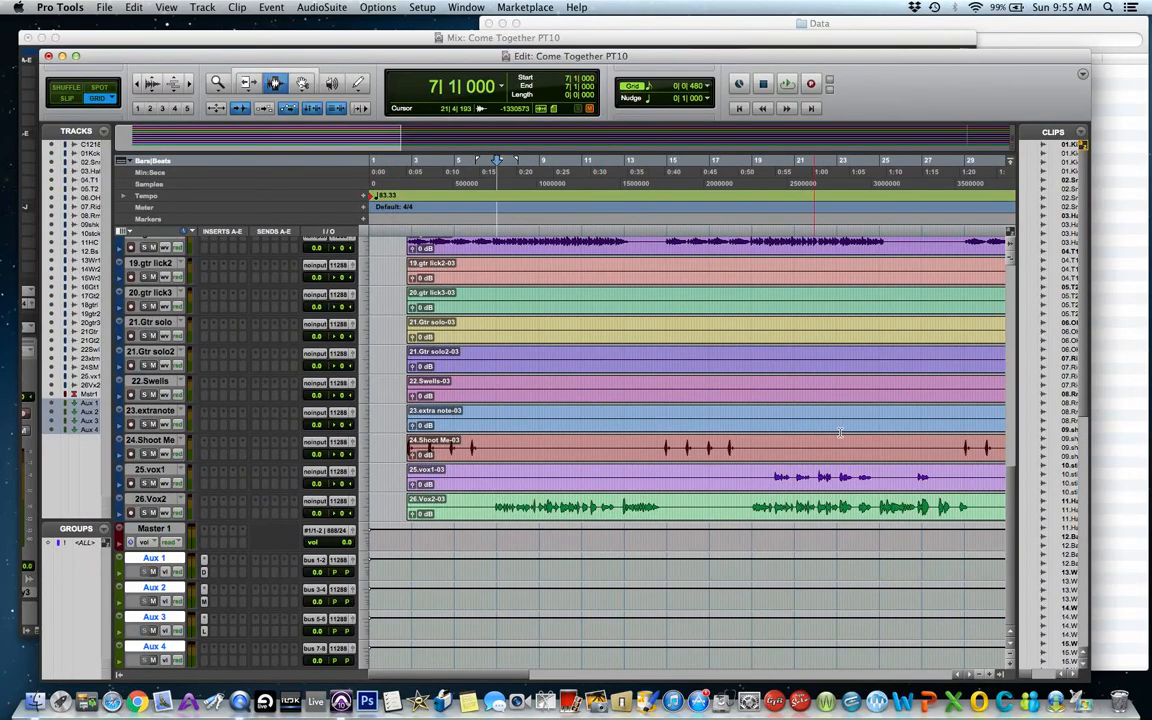
pyautogui.moveTo(1008, 497); pyautogui.dragTo(984, 297)
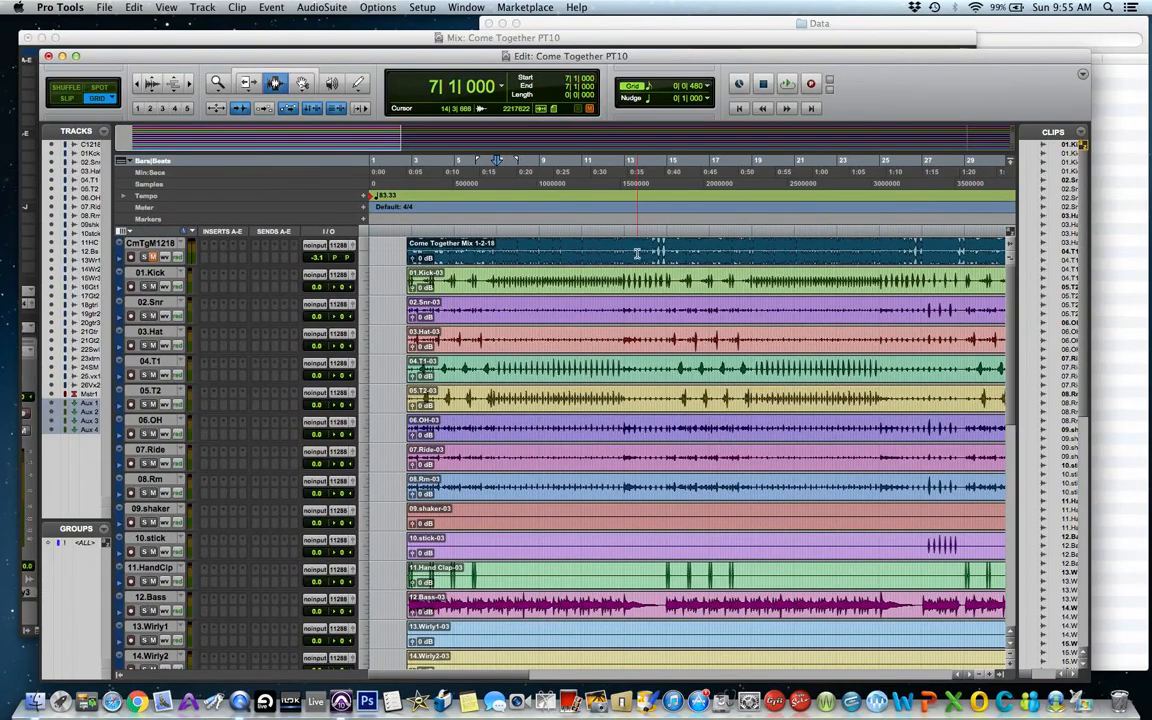
pyautogui.click(507, 285)
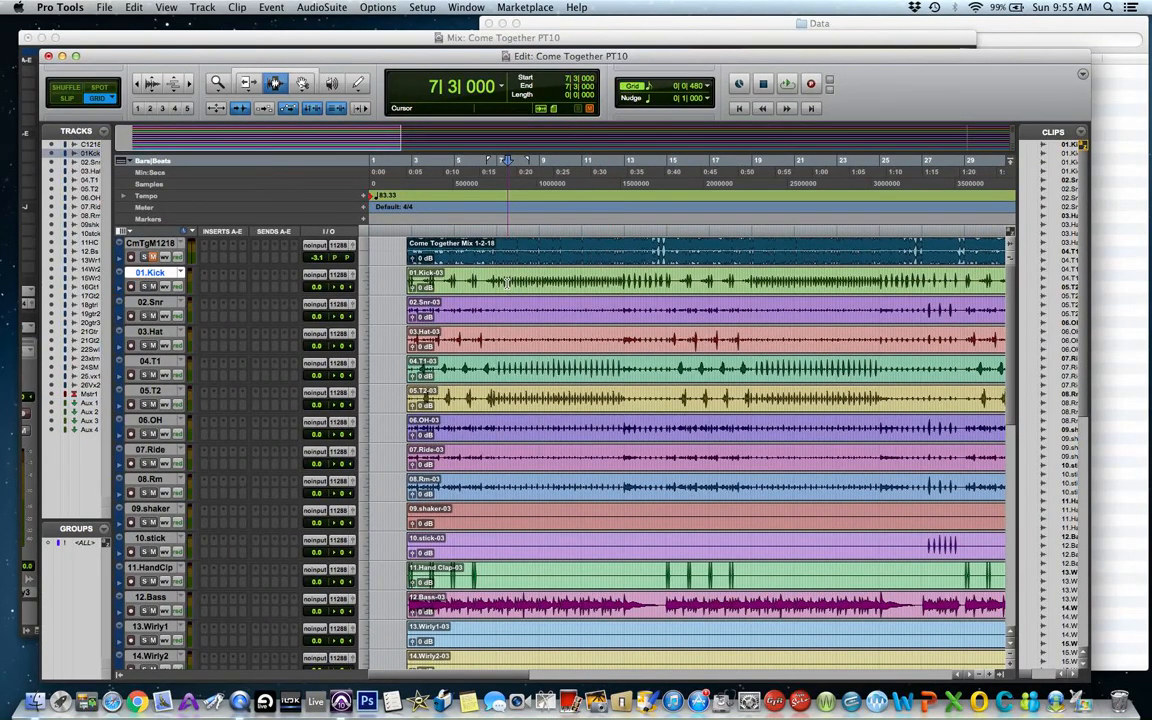
pyautogui.moveTo(507, 283); pyautogui.dragTo(533, 281)
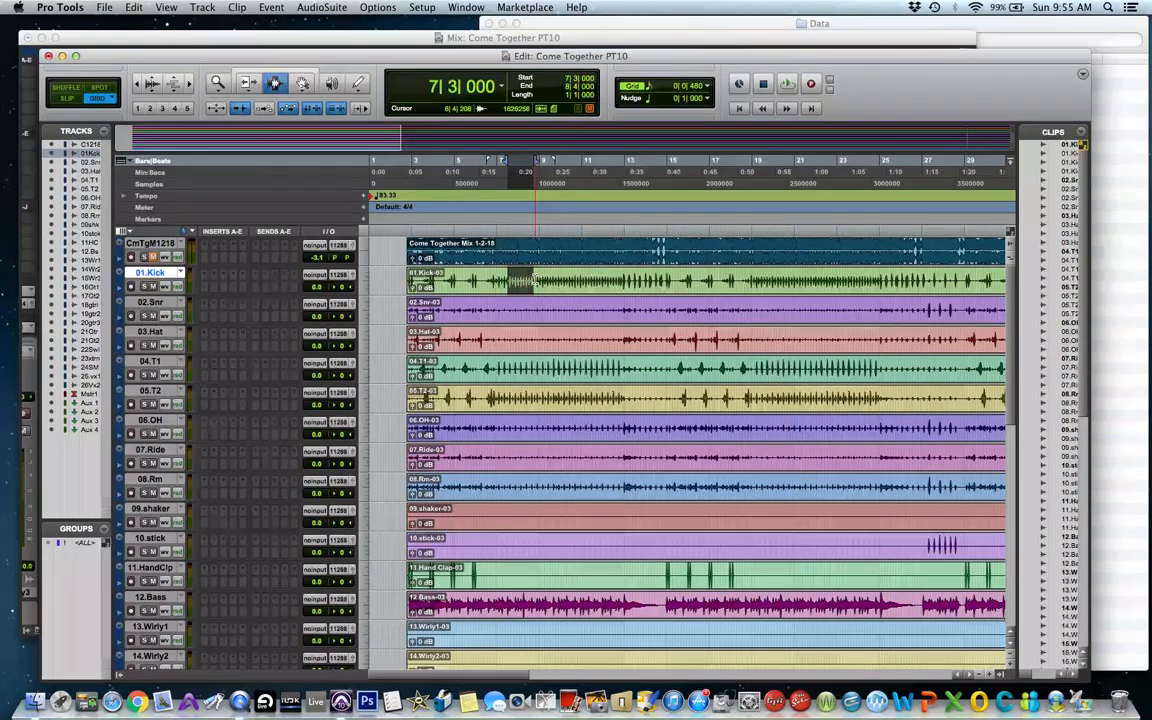
pyautogui.click(270, 9)
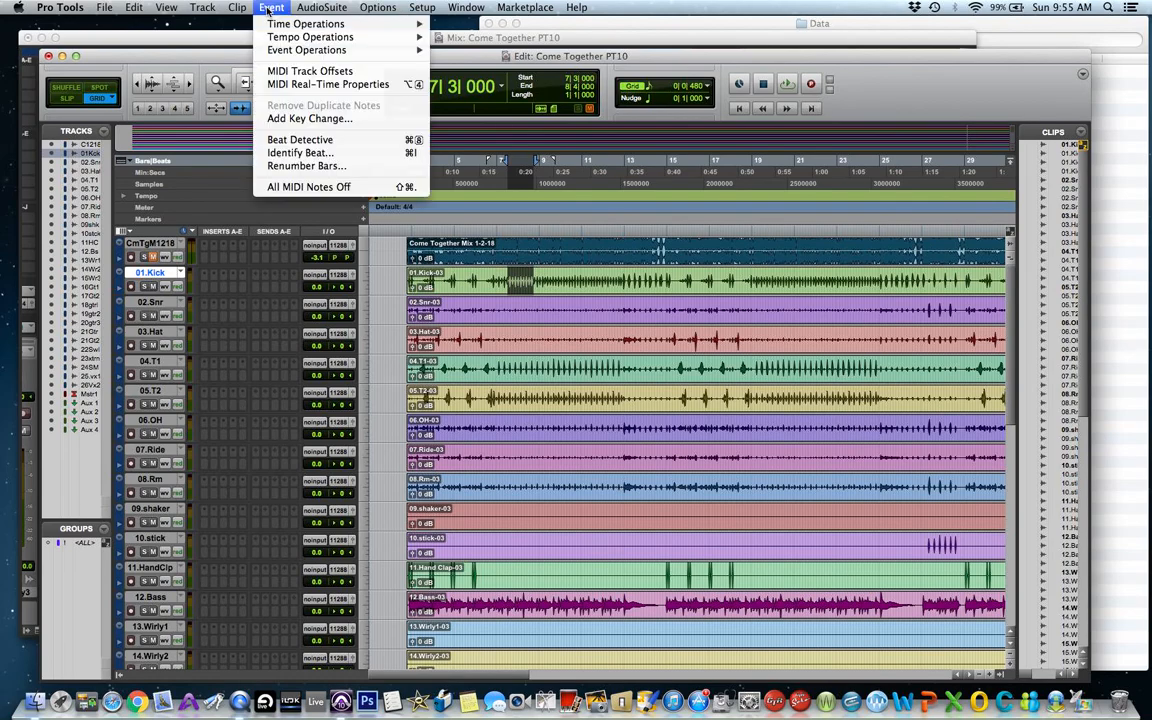
pyautogui.click(292, 153)
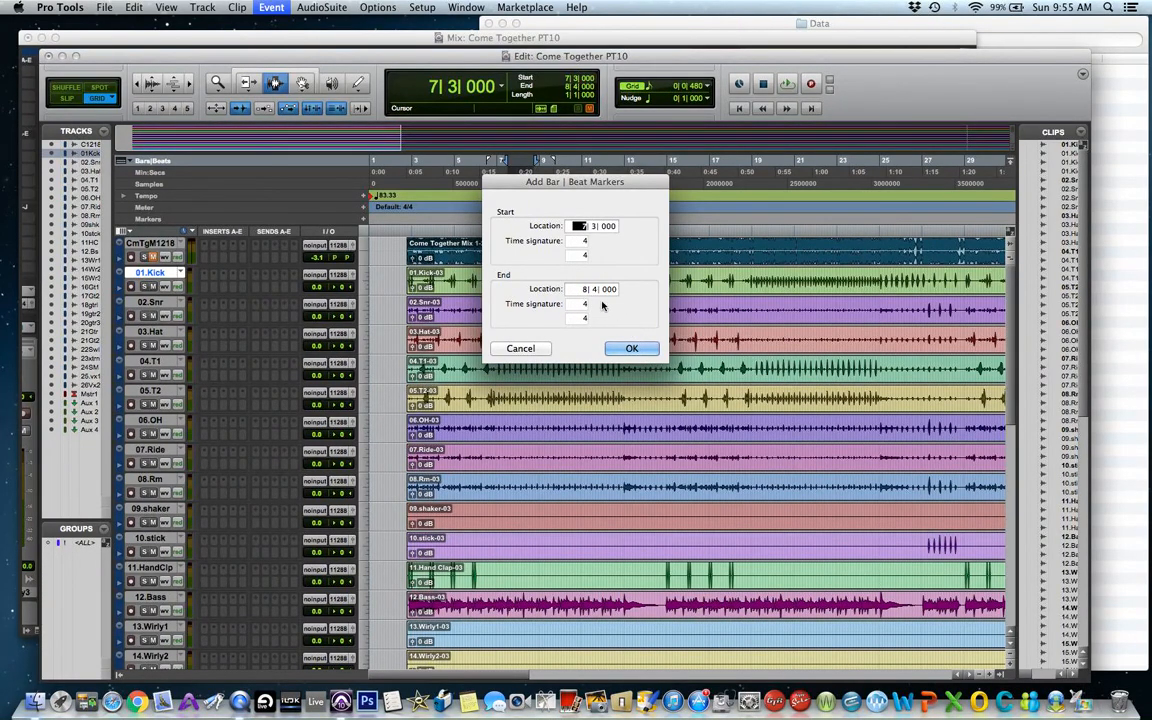
pyautogui.click(516, 349)
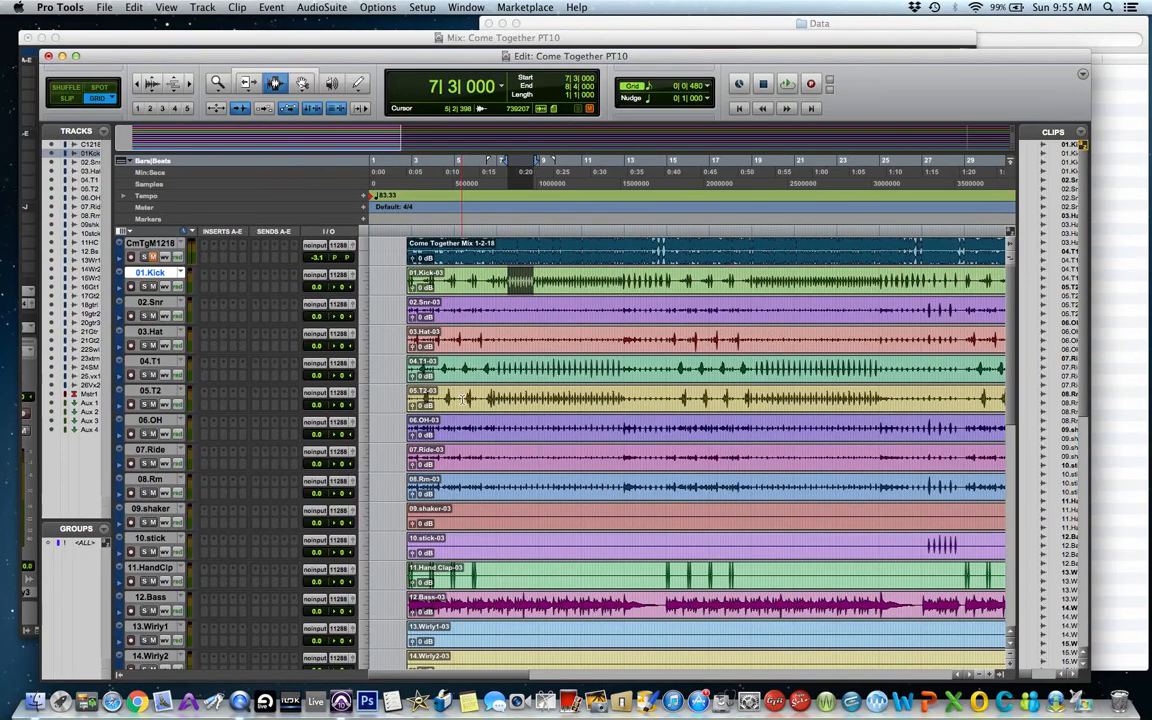
# Insert a D-Verb (stereo) reverb plug-in on the Aux 4 track.
pyautogui.scroll(-10, 486, 437)
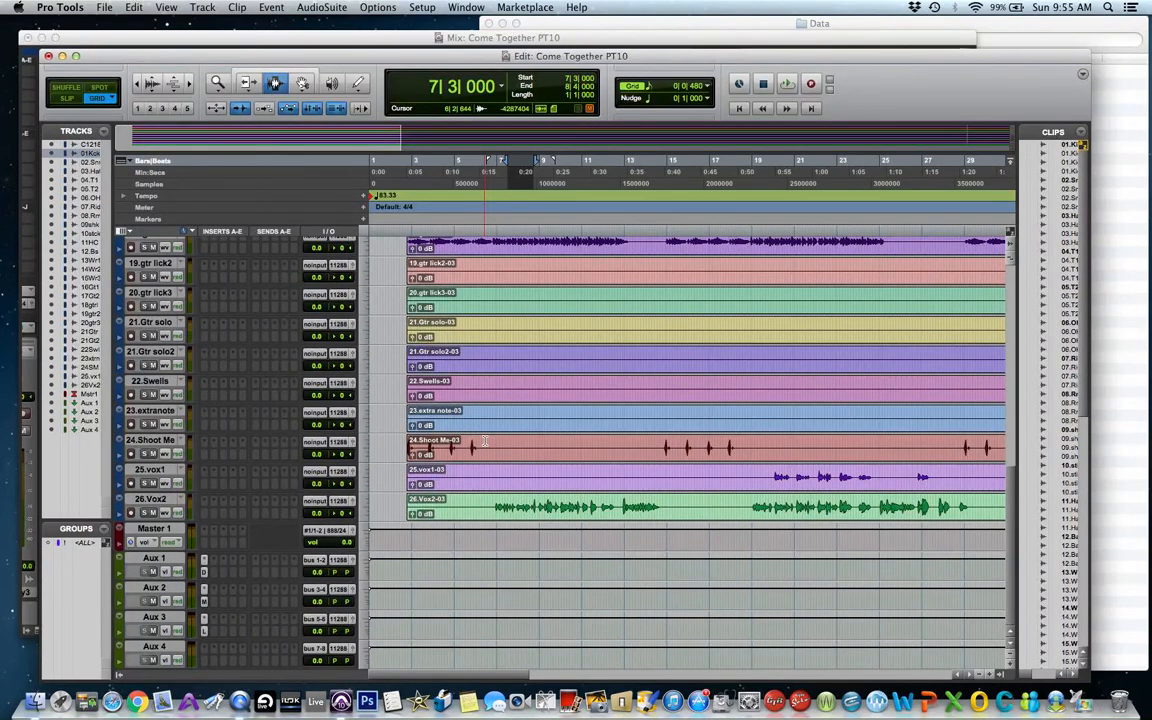
pyautogui.click(205, 648)
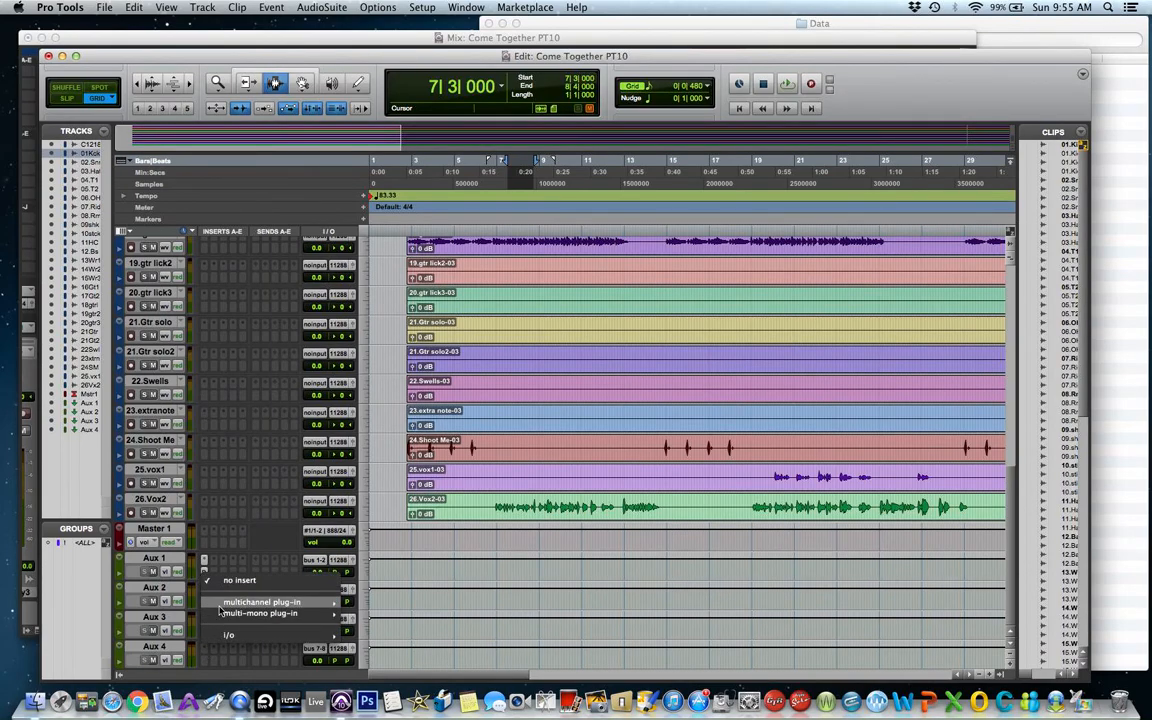
pyautogui.moveTo(220, 606)
pyautogui.moveTo(415, 556)
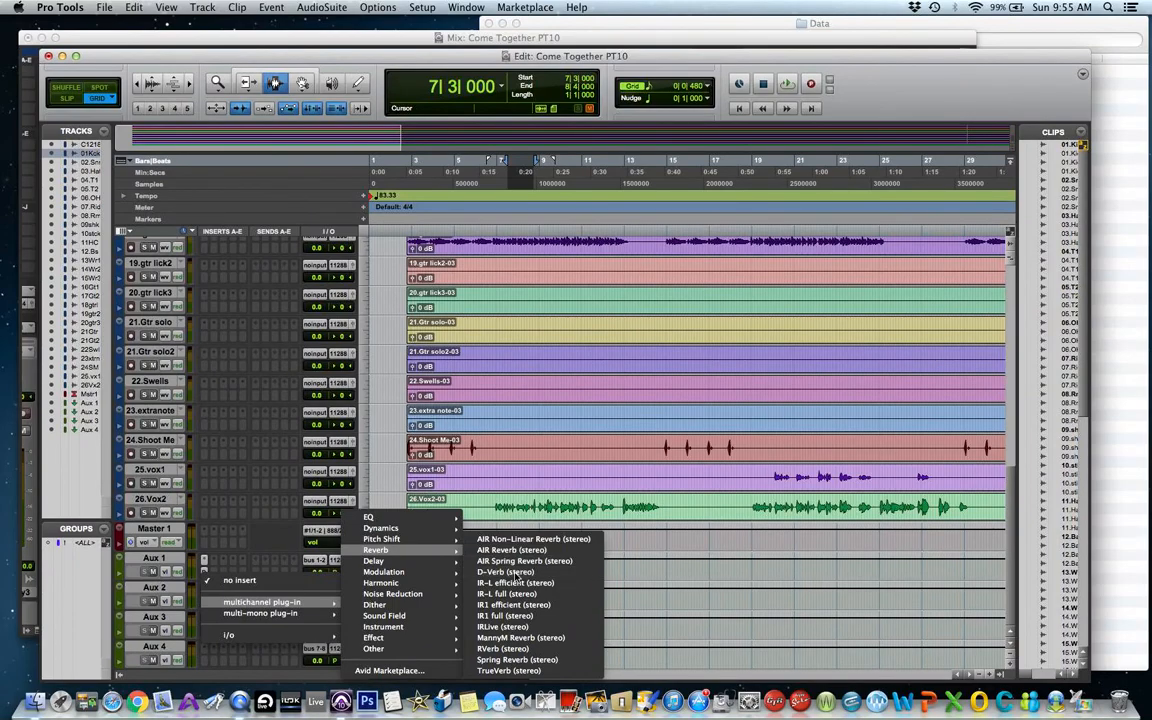
pyautogui.click(515, 575)
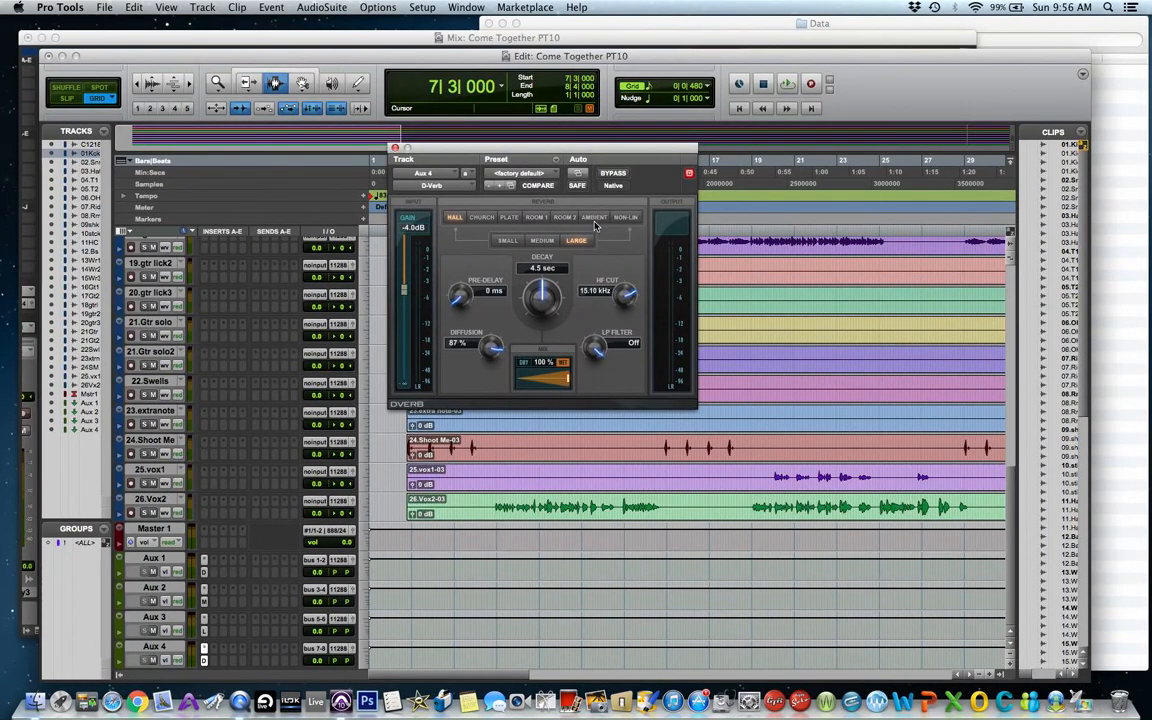
# Set the Aux 4 D-Verb input gain to 0.0 dB and choose the Room 1 reverb type.
pyautogui.click(625, 218)
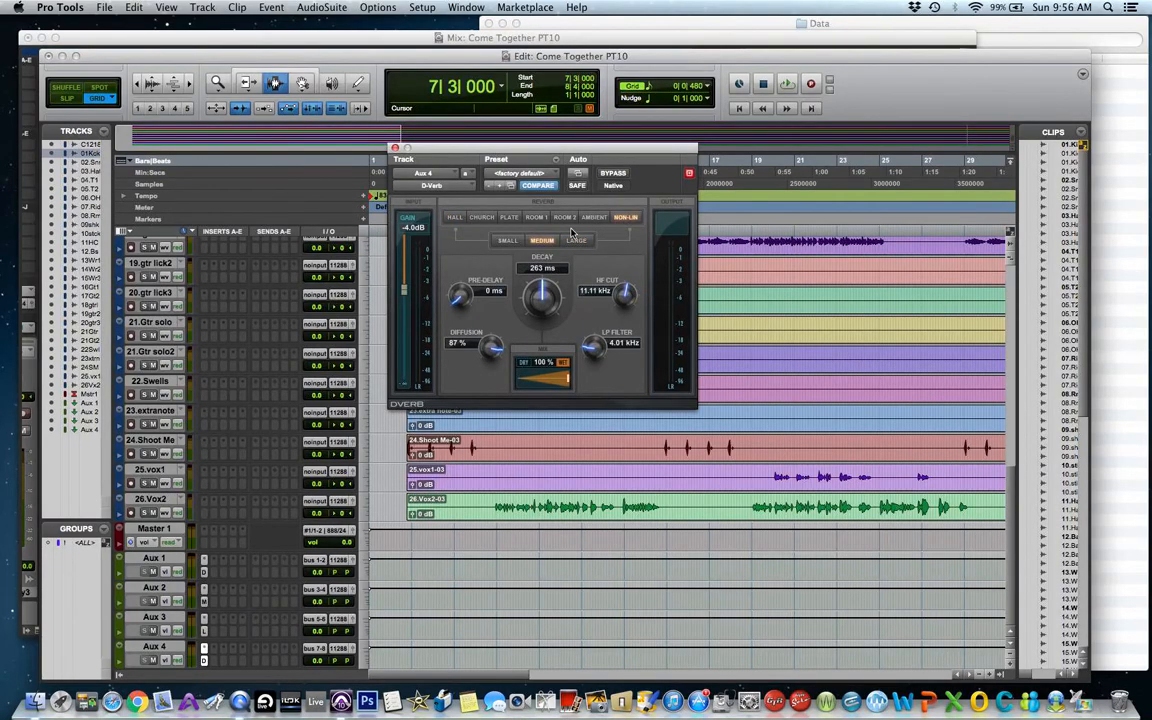
pyautogui.click(507, 241)
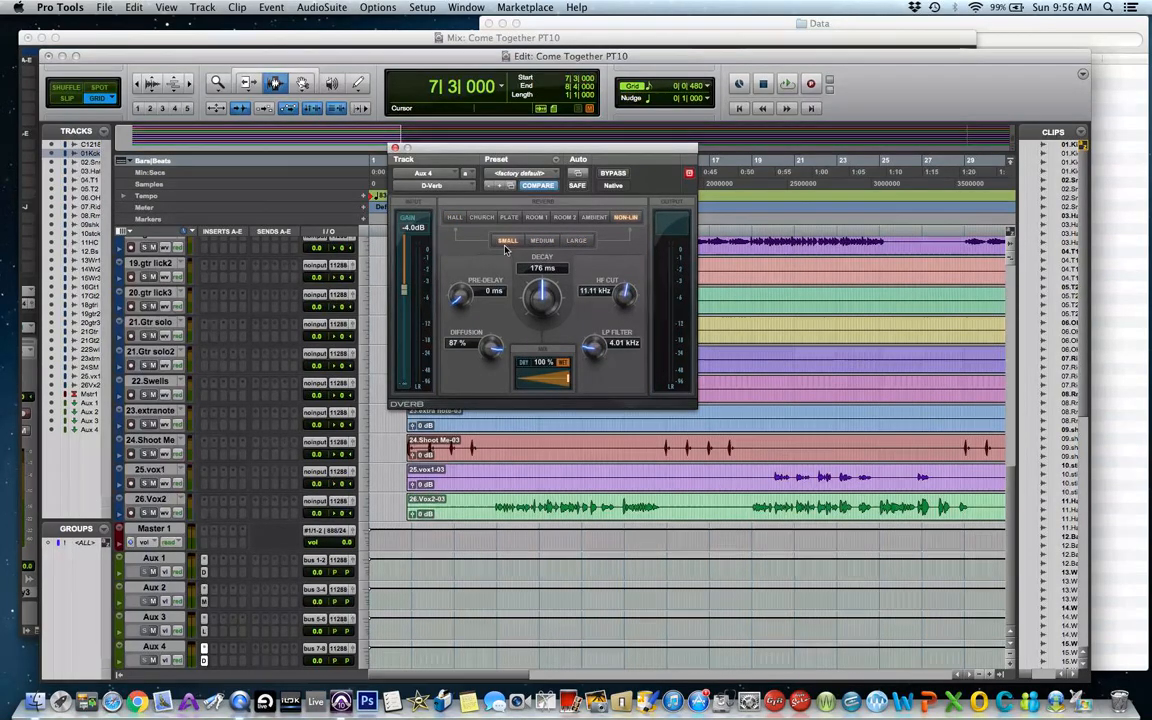
pyautogui.moveTo(404, 291); pyautogui.dragTo(403, 233)
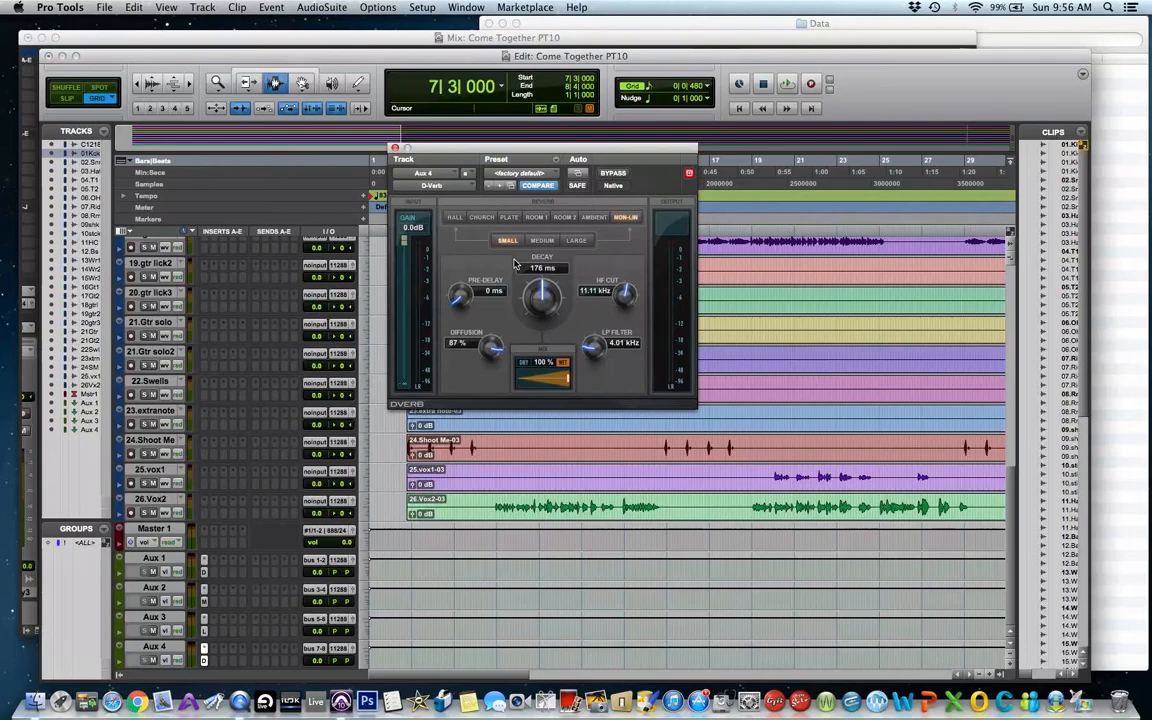
pyautogui.click(535, 218)
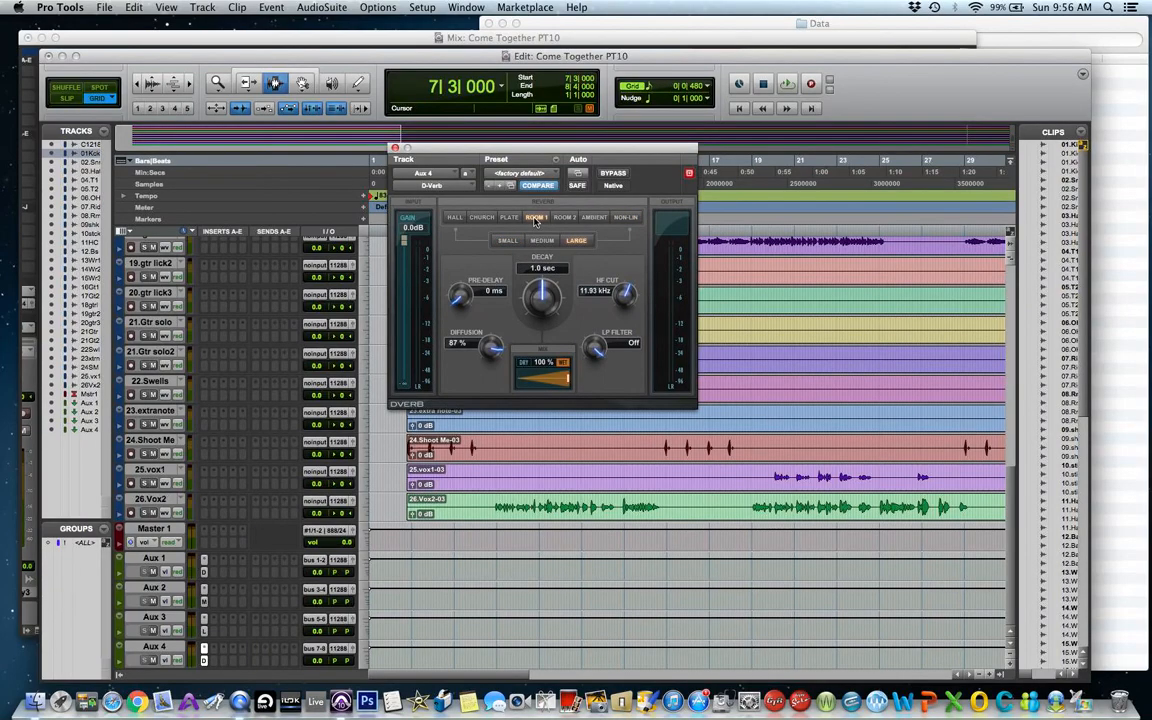
# Switch the Aux 4 D-Verb to the Non-Lin reverb type with Small size, then close the plug-in.
pyautogui.click(510, 241)
pyautogui.click(541, 241)
pyautogui.click(626, 218)
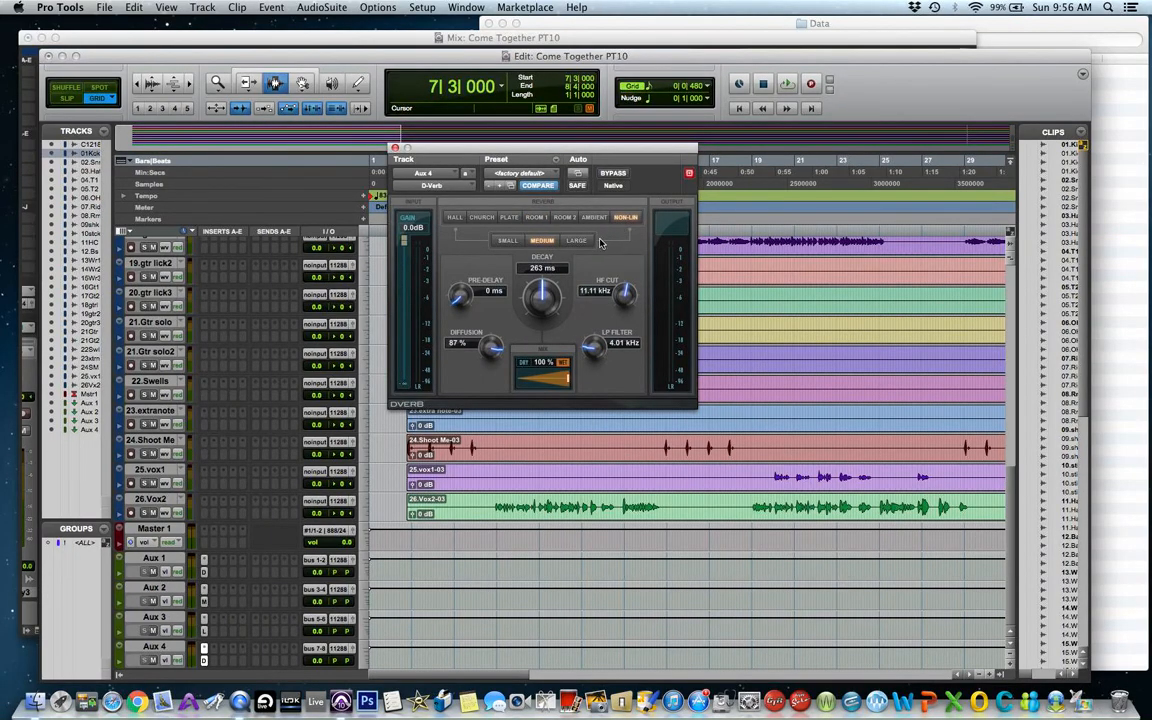
pyautogui.click(506, 241)
pyautogui.click(394, 149)
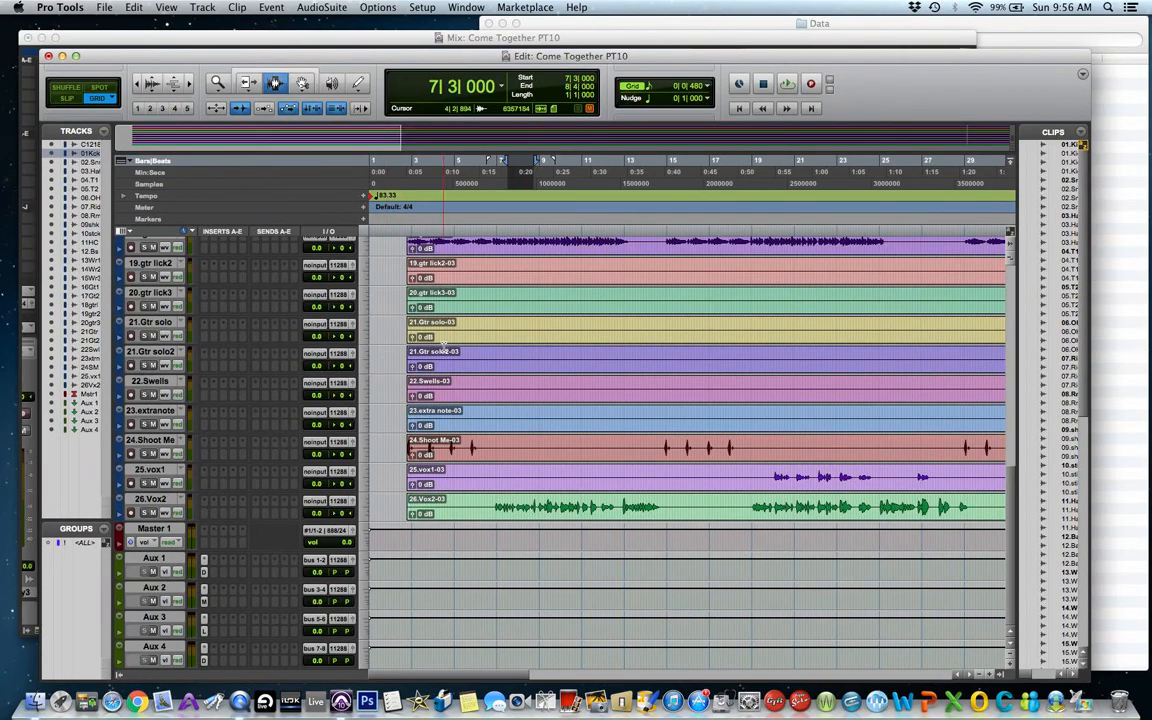
# Add a send from the 02.Snr track routed to bus 7-8 (Stereo).
pyautogui.scroll(10, 430, 345)
pyautogui.scroll(5, 443, 345)
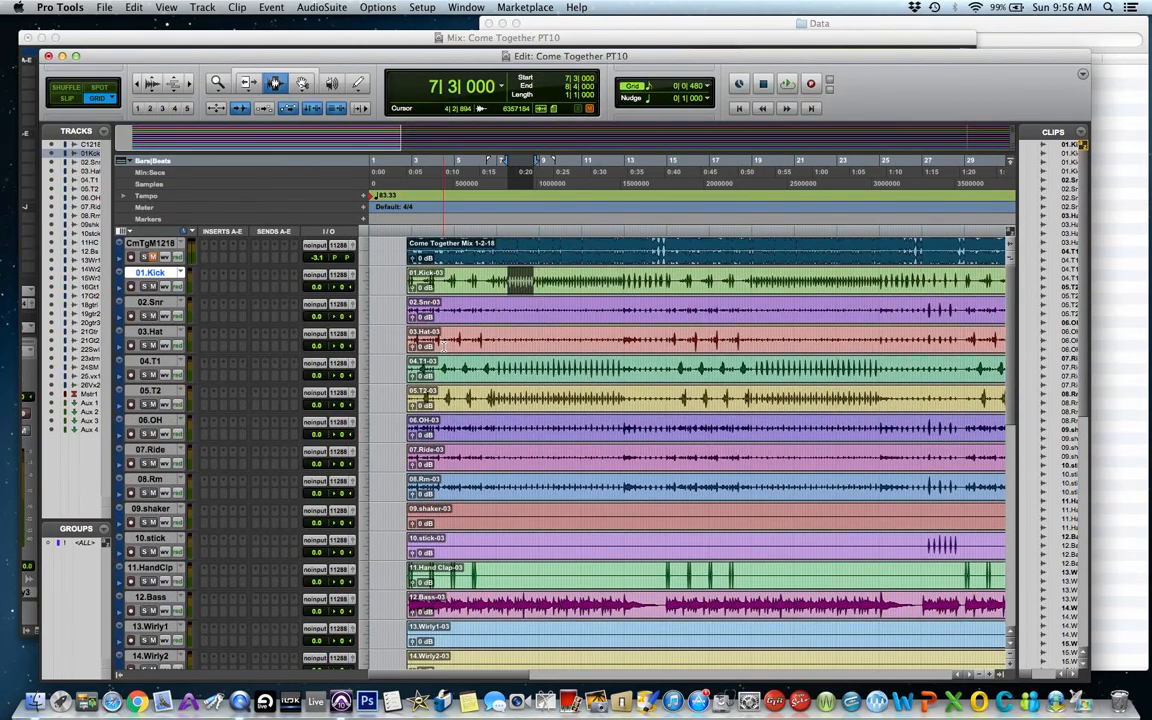
pyautogui.click(267, 317)
pyautogui.moveTo(300, 349)
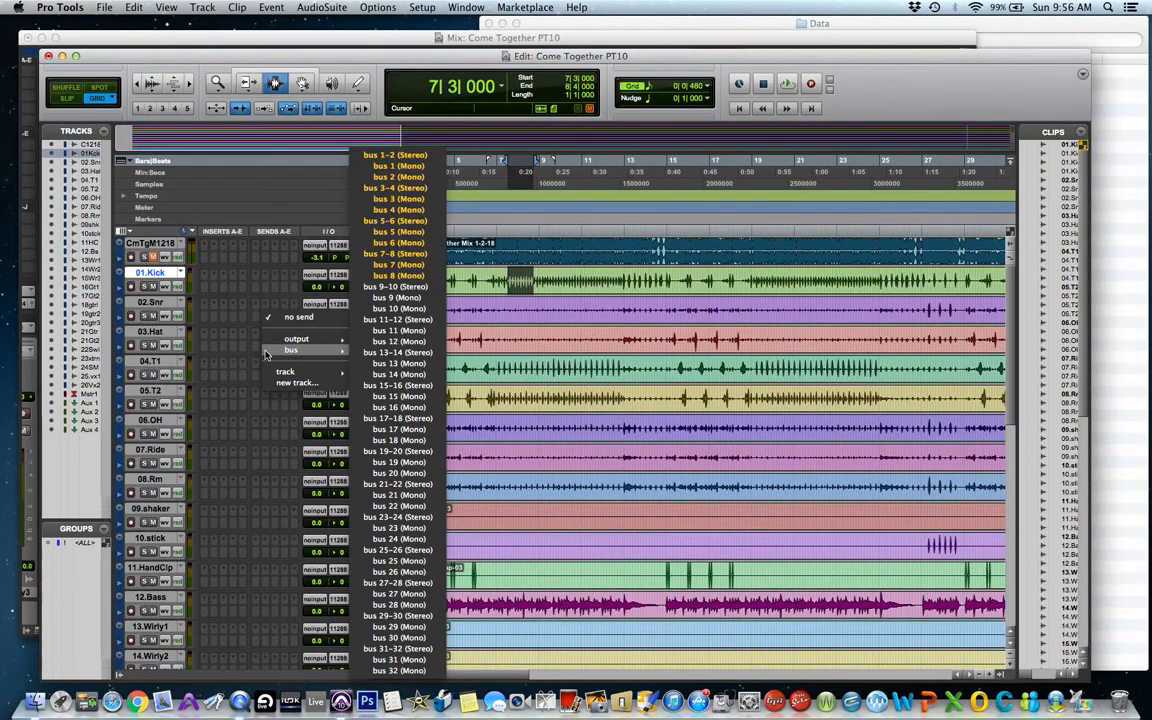
pyautogui.click(384, 256)
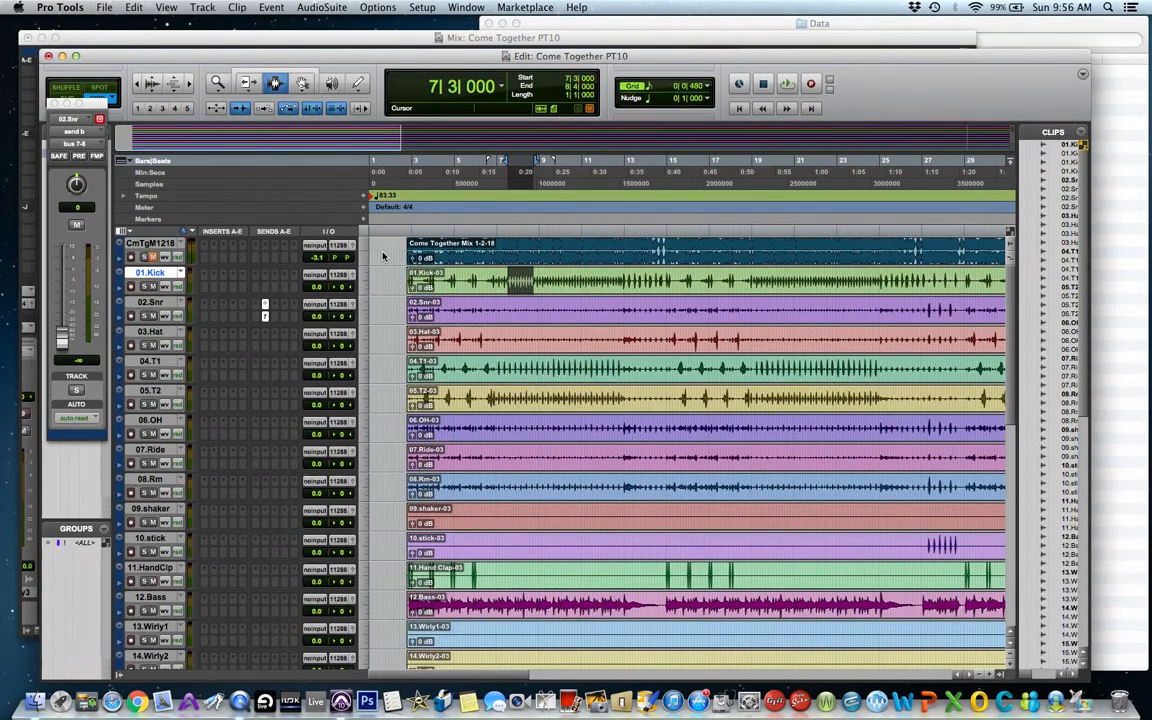
# Audition the soloed snare near bar 27 while raising and lowering its send level, then remove the send.
pyautogui.click(145, 316)
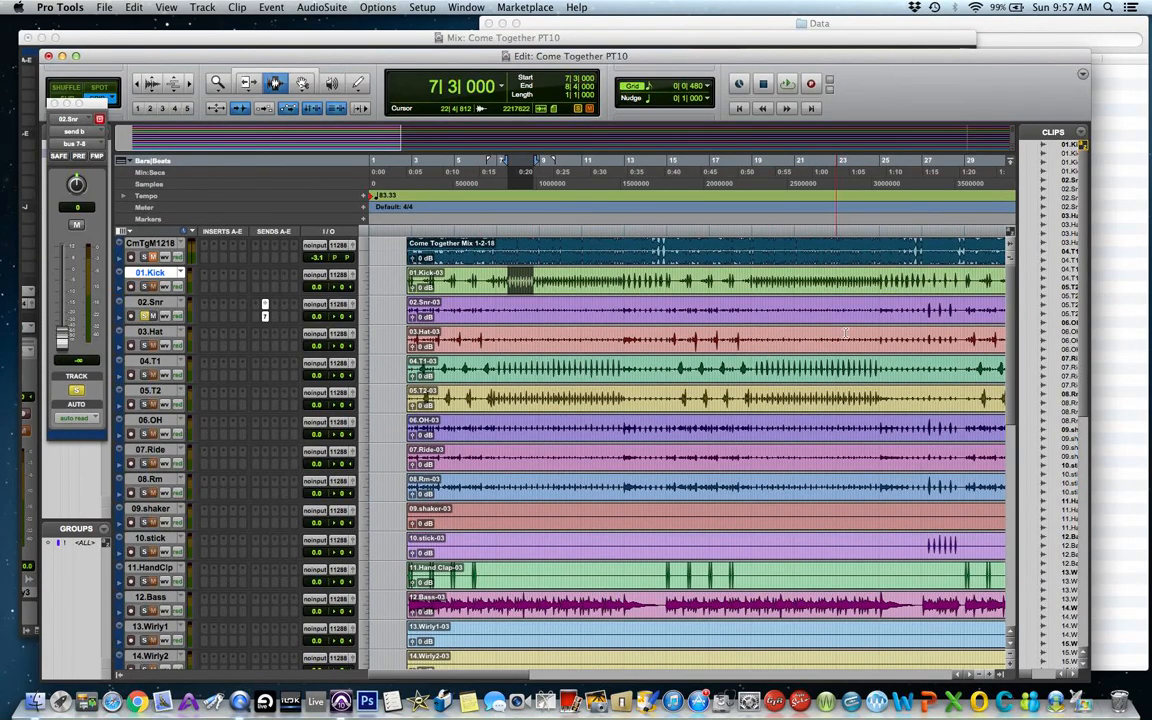
pyautogui.moveTo(928, 311); pyautogui.dragTo(958, 311)
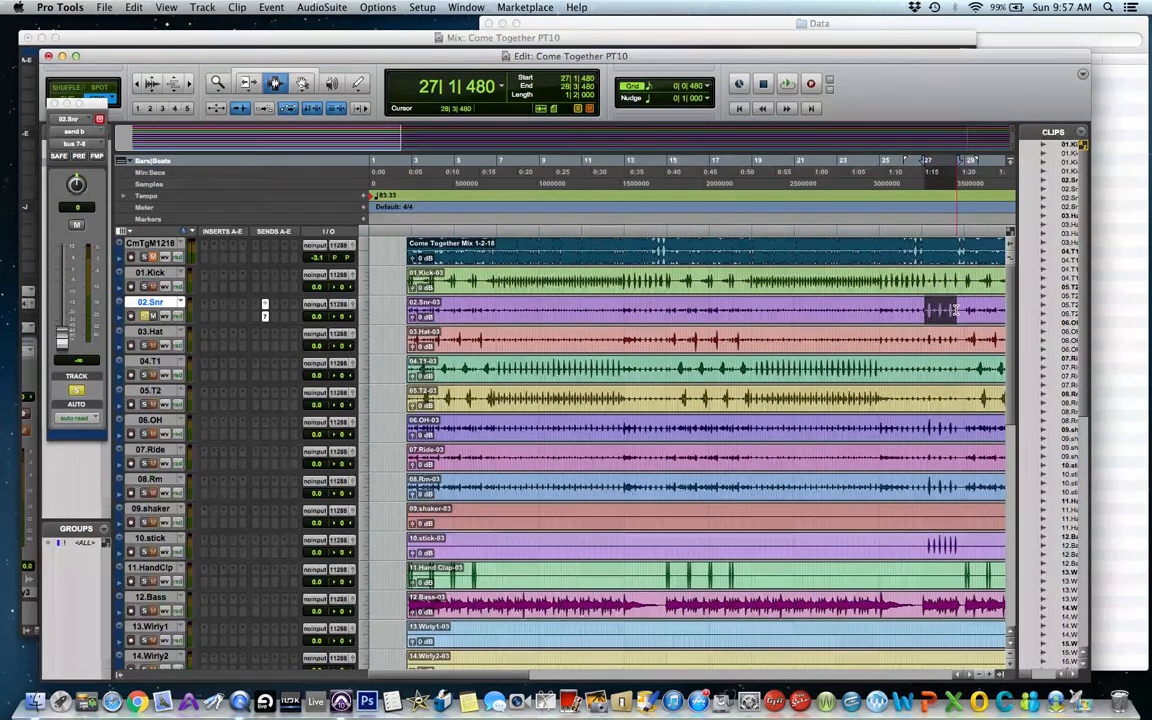
pyautogui.press('space')
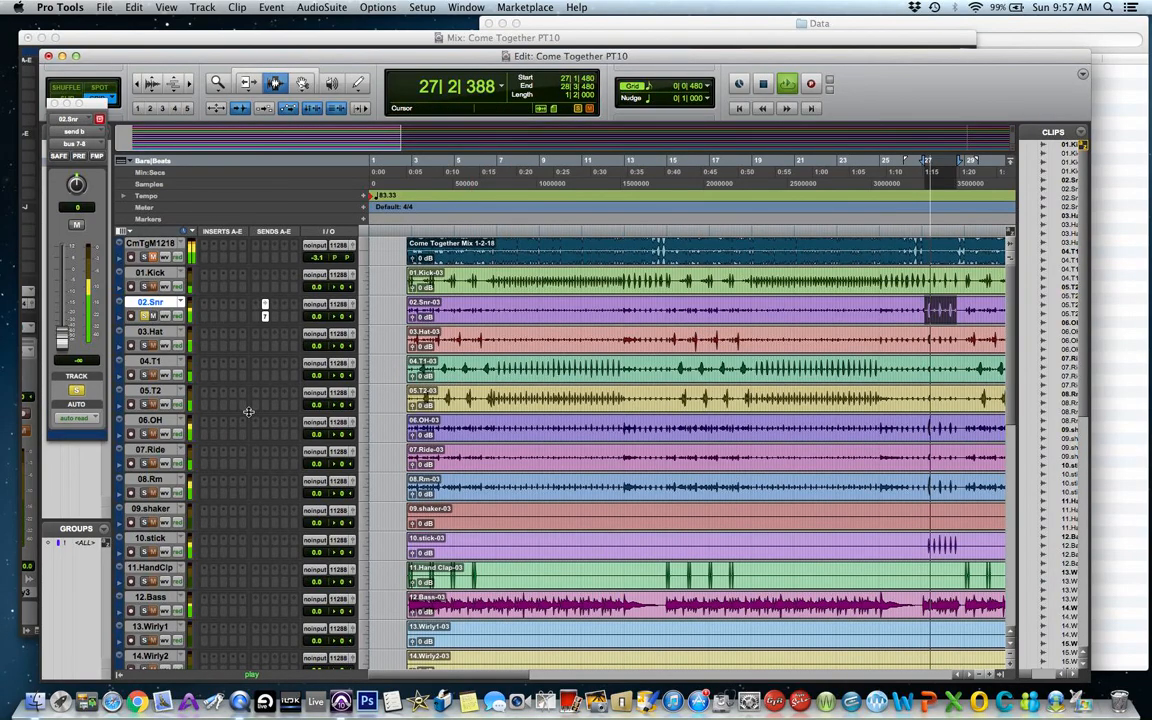
pyautogui.moveTo(62, 338); pyautogui.dragTo(63, 250)
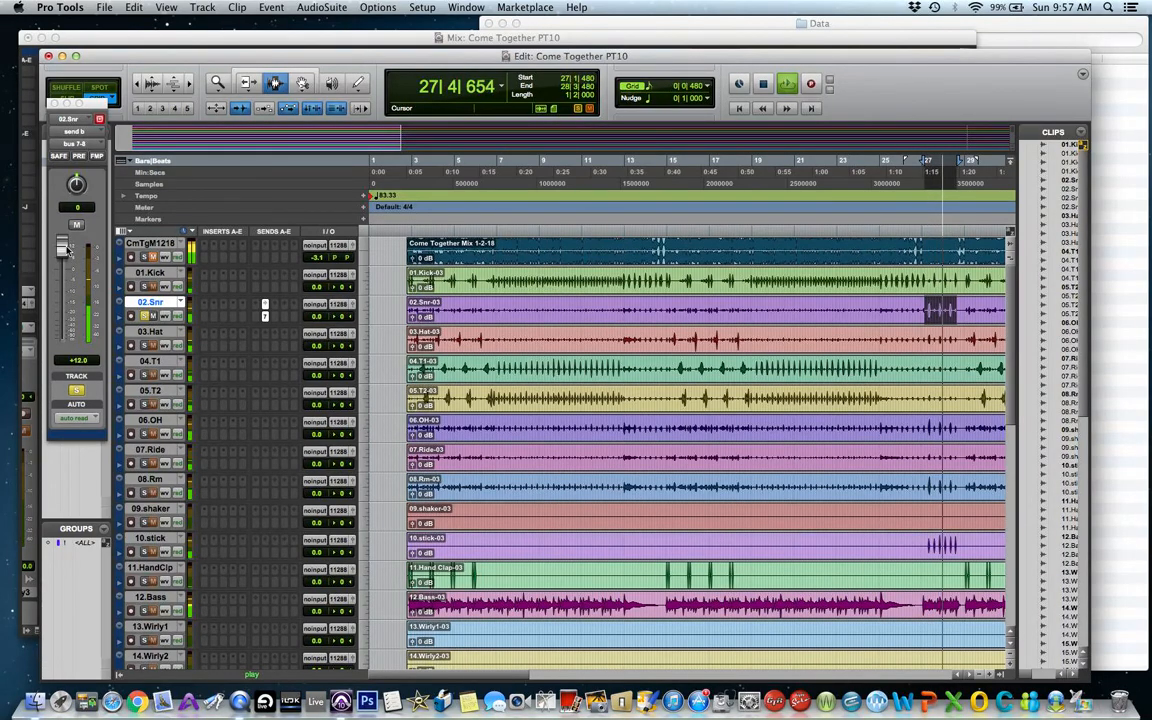
pyautogui.moveTo(62, 250); pyautogui.dragTo(67, 372)
pyautogui.press('space')
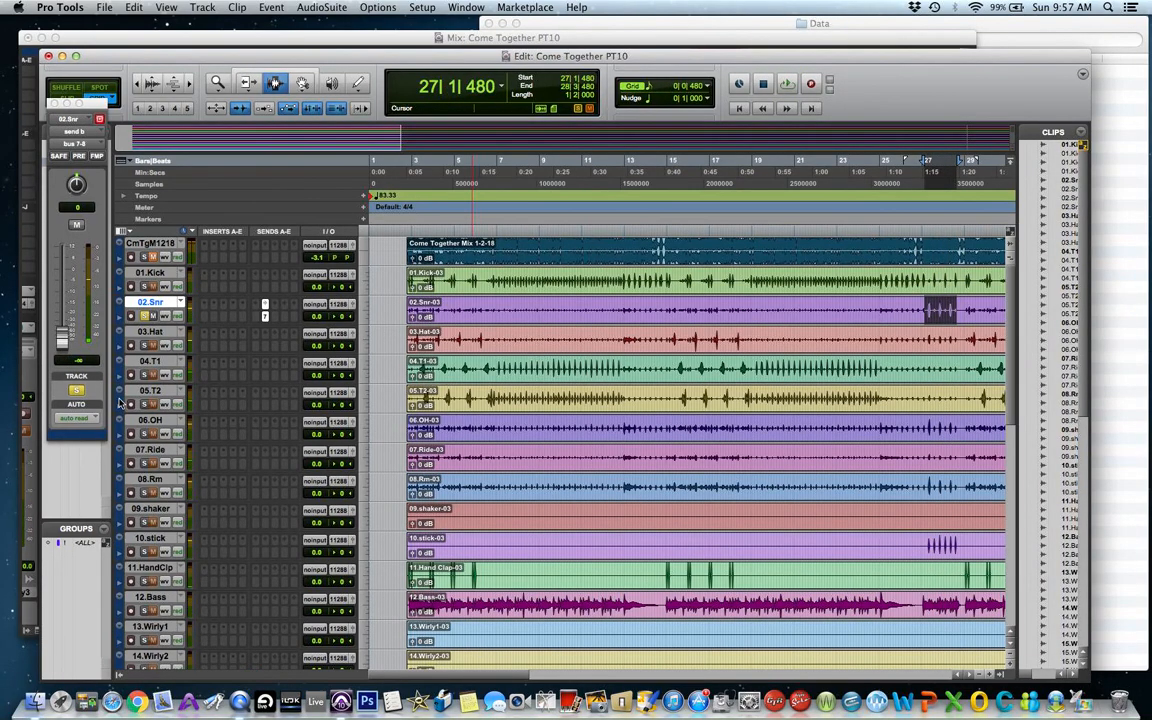
pyautogui.click(265, 304)
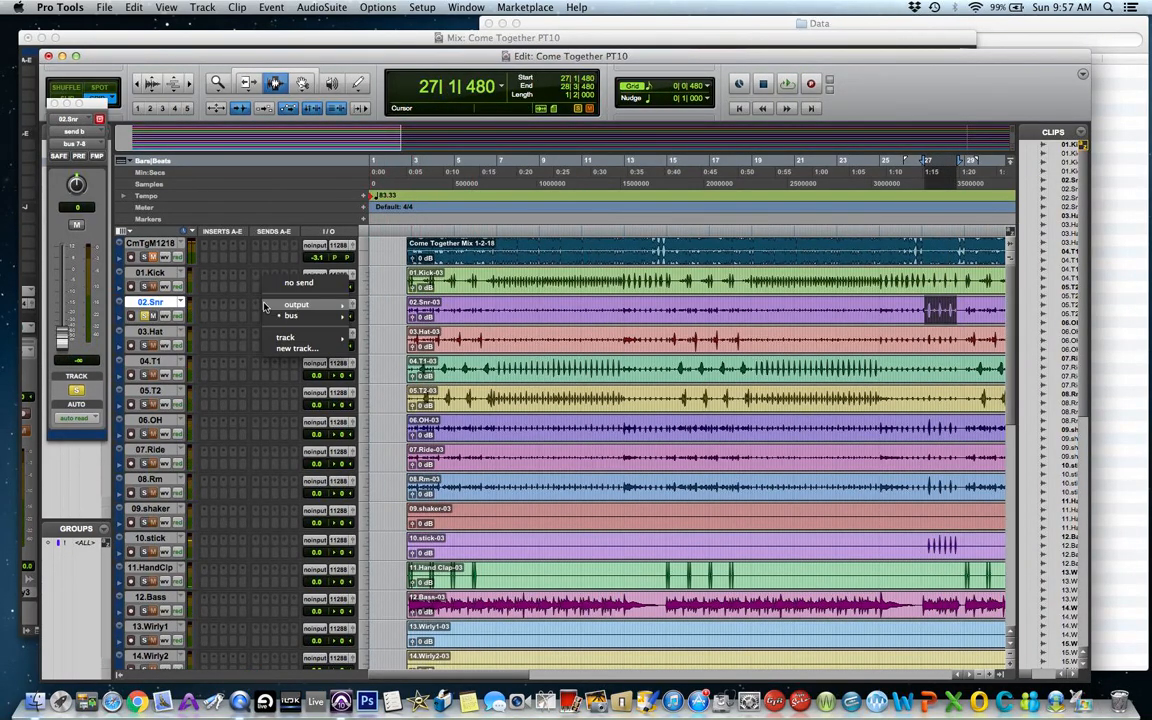
pyautogui.click(270, 284)
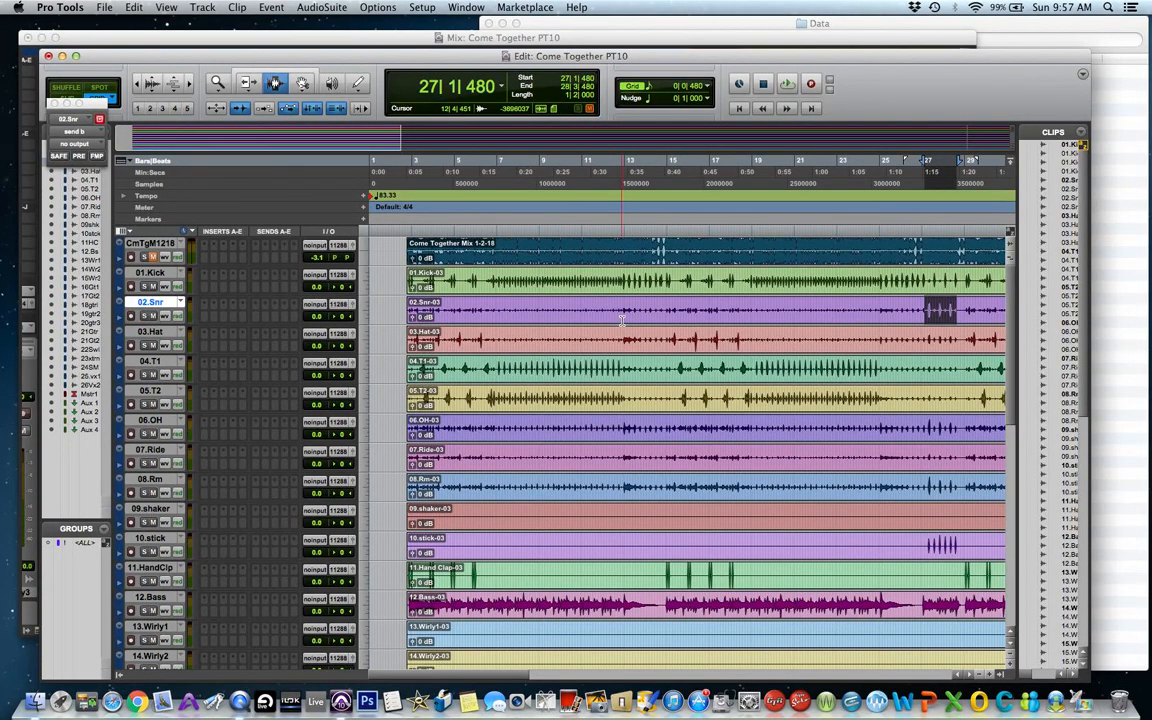
# Insert an L2 (stereo) limiter on the Master 1 track and set its threshold to -6.0 dB.
pyautogui.scroll(-3, 621, 320)
pyautogui.scroll(-15, 621, 320)
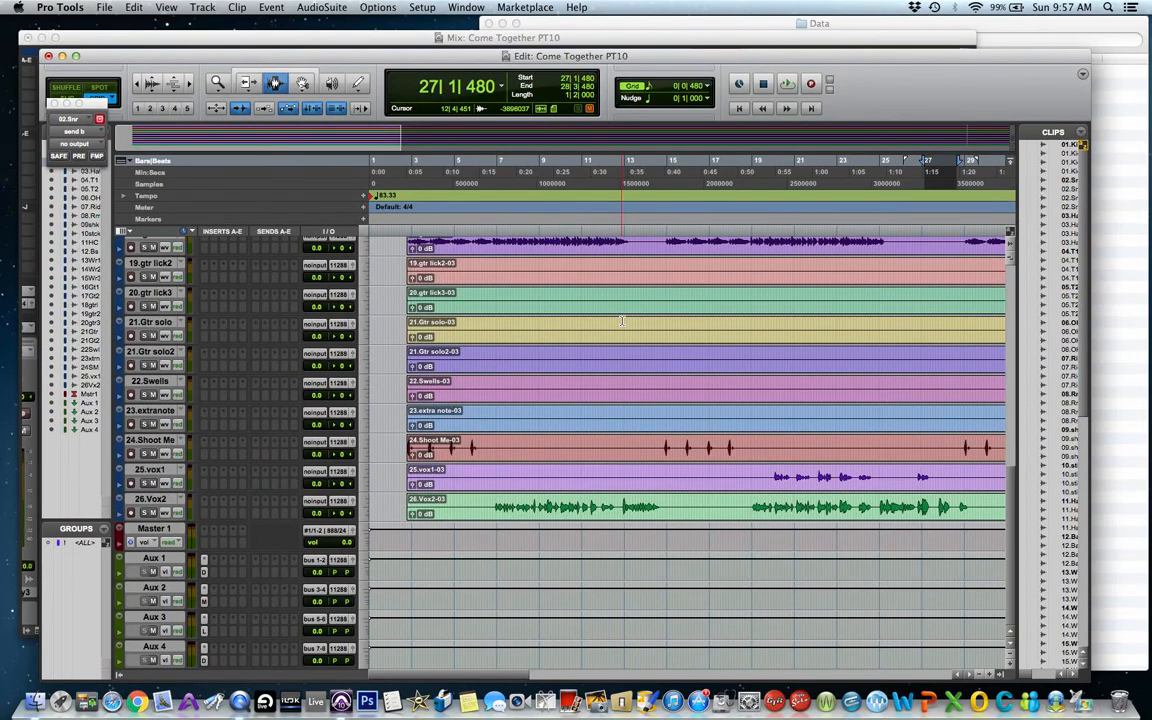
pyautogui.click(224, 546)
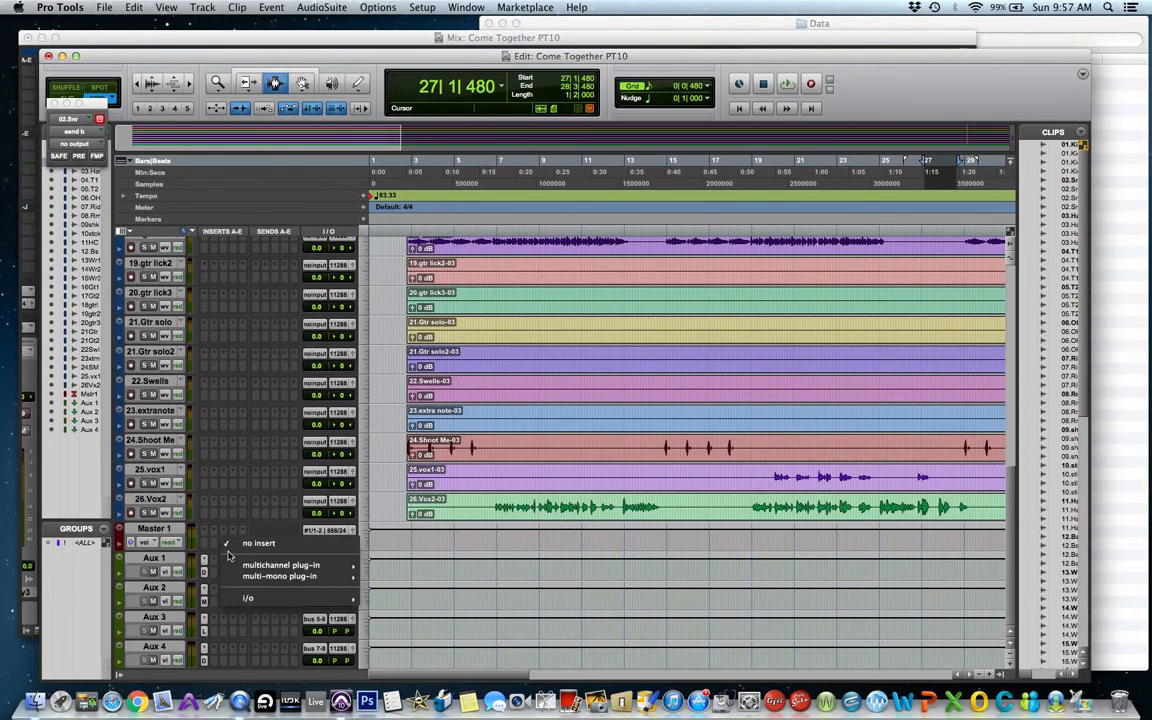
pyautogui.moveTo(236, 566)
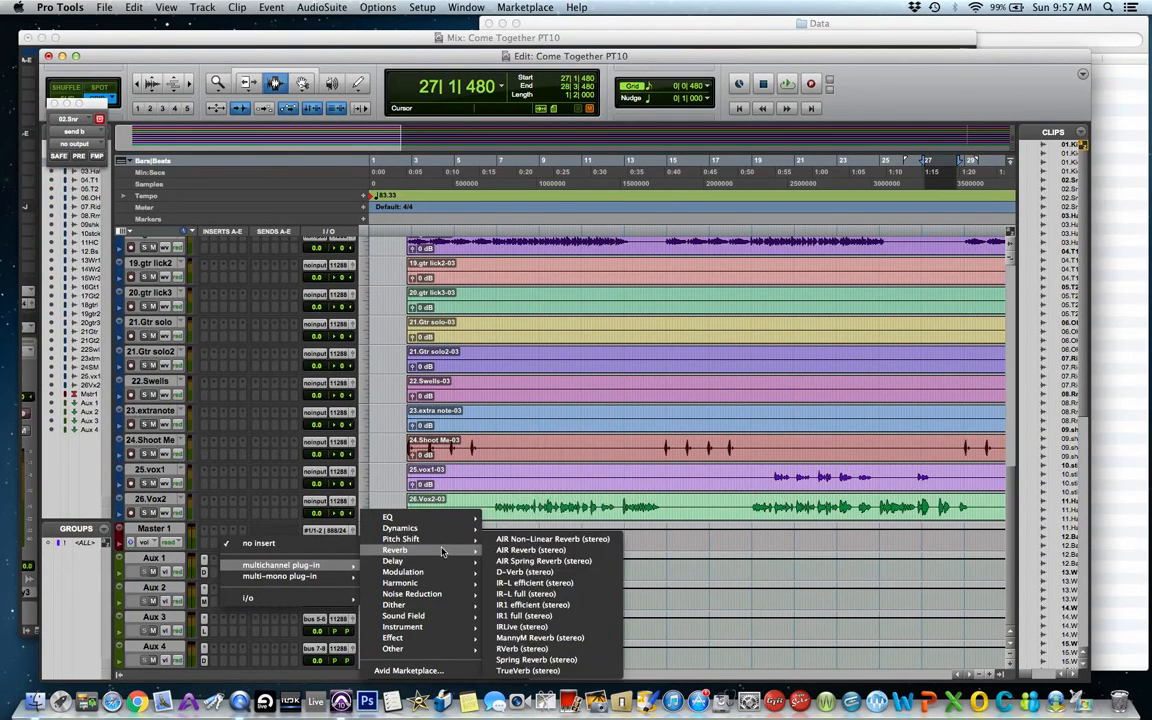
pyautogui.moveTo(440, 571)
pyautogui.moveTo(410, 528)
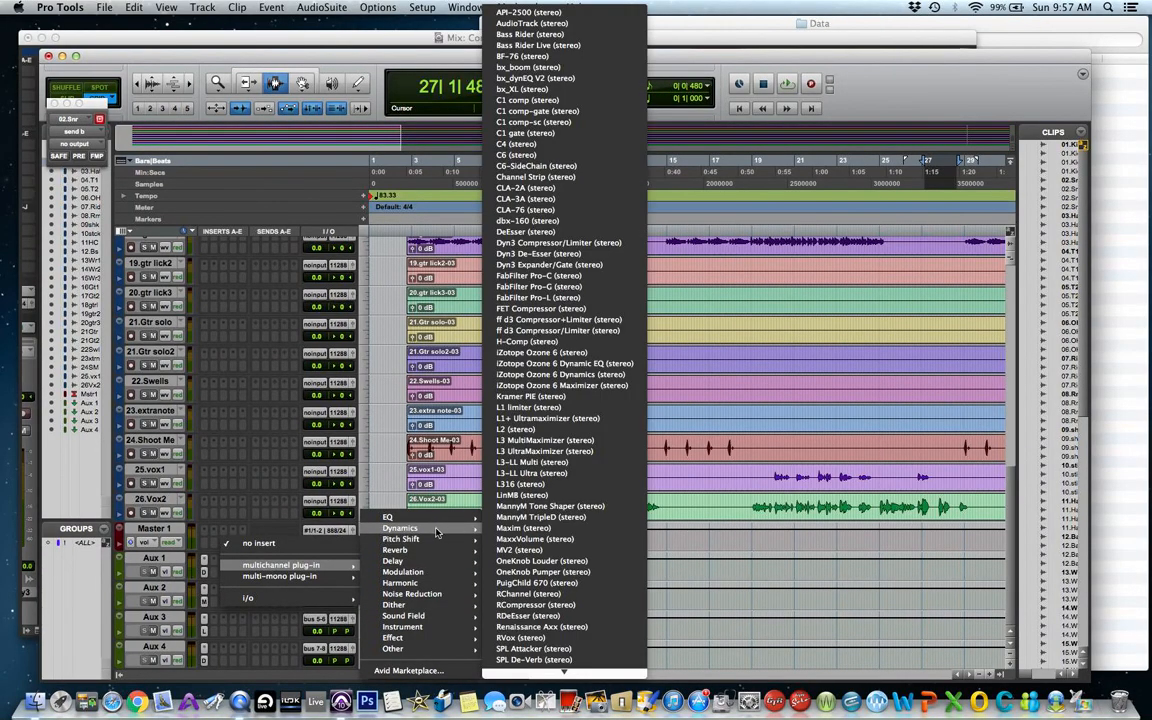
pyautogui.click(545, 451)
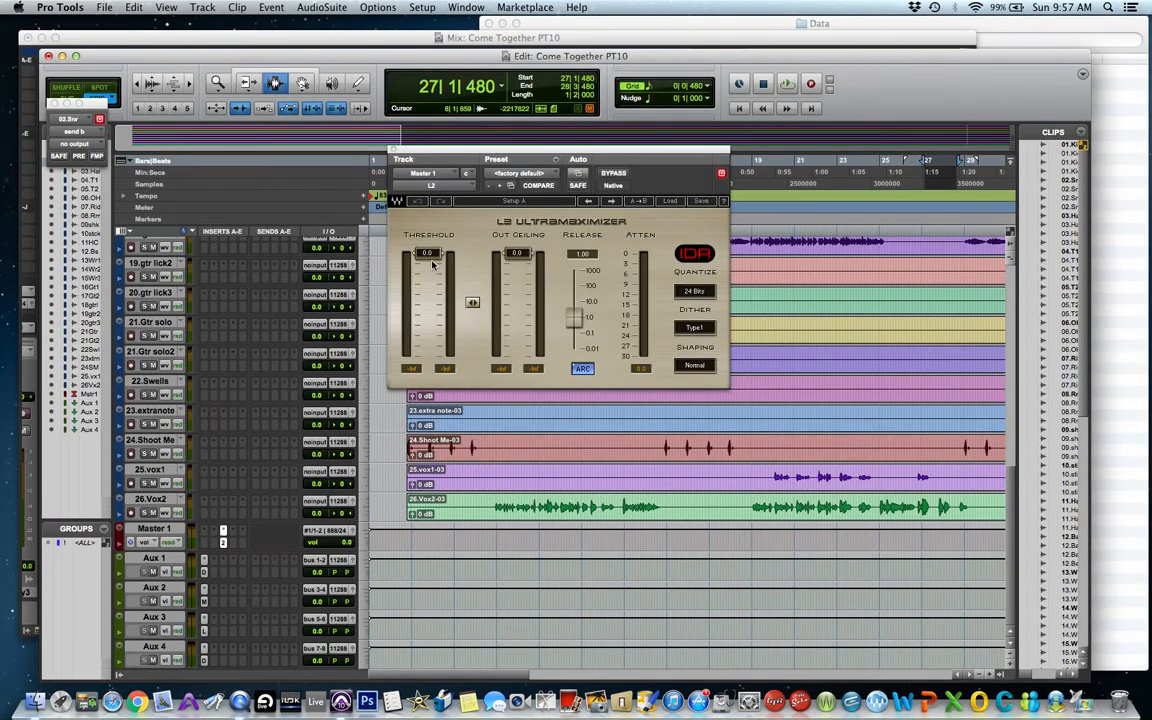
pyautogui.moveTo(427, 266); pyautogui.dragTo(427, 269)
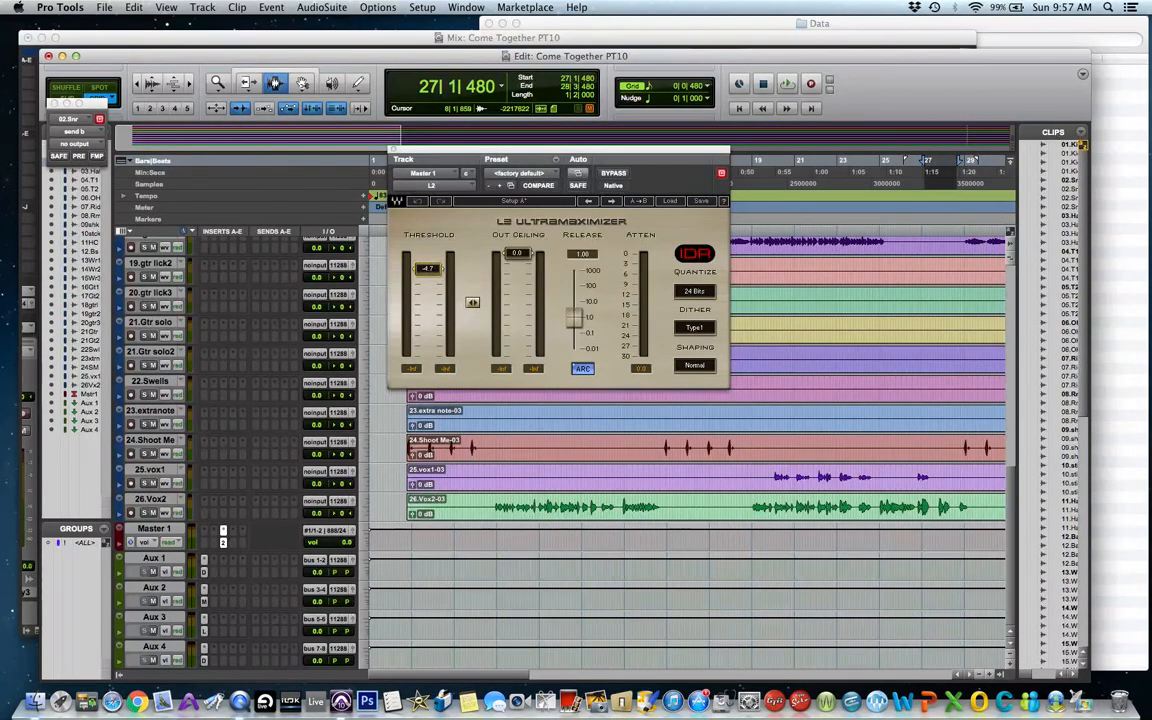
pyautogui.moveTo(427, 273); pyautogui.dragTo(427, 272)
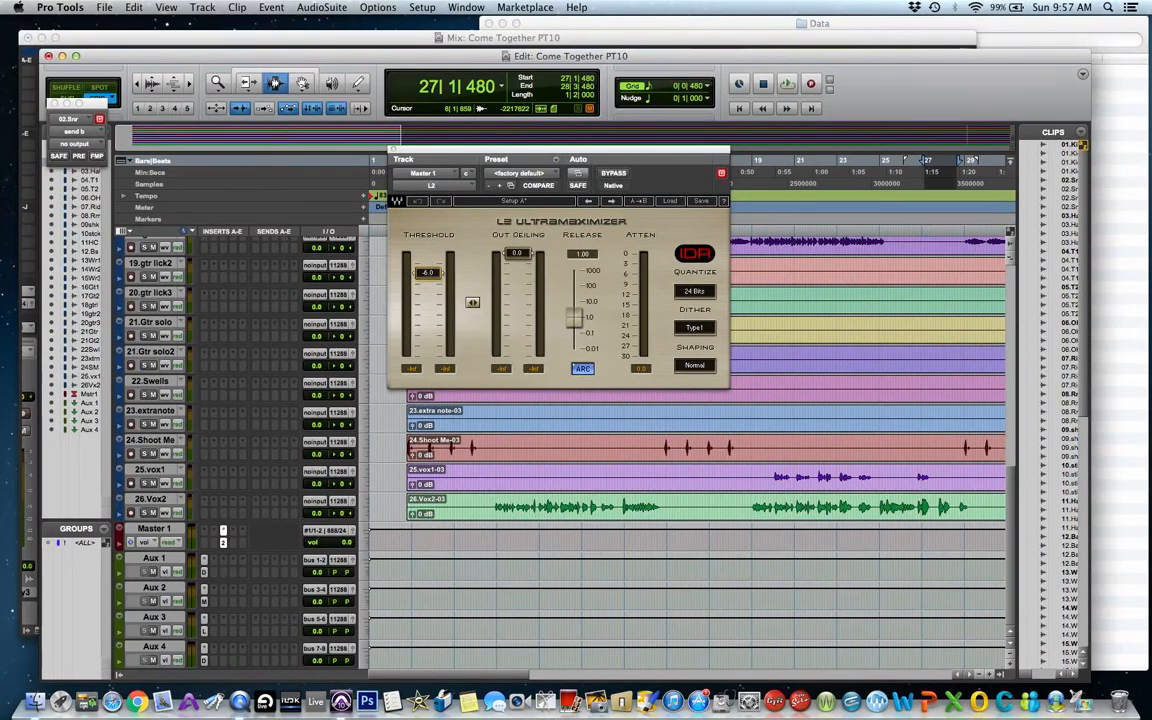
# Insert a PAZ- Analyzer (stereo) plug-in on the next Master 1 insert slot.
pyautogui.click(240, 535)
pyautogui.moveTo(330, 552)
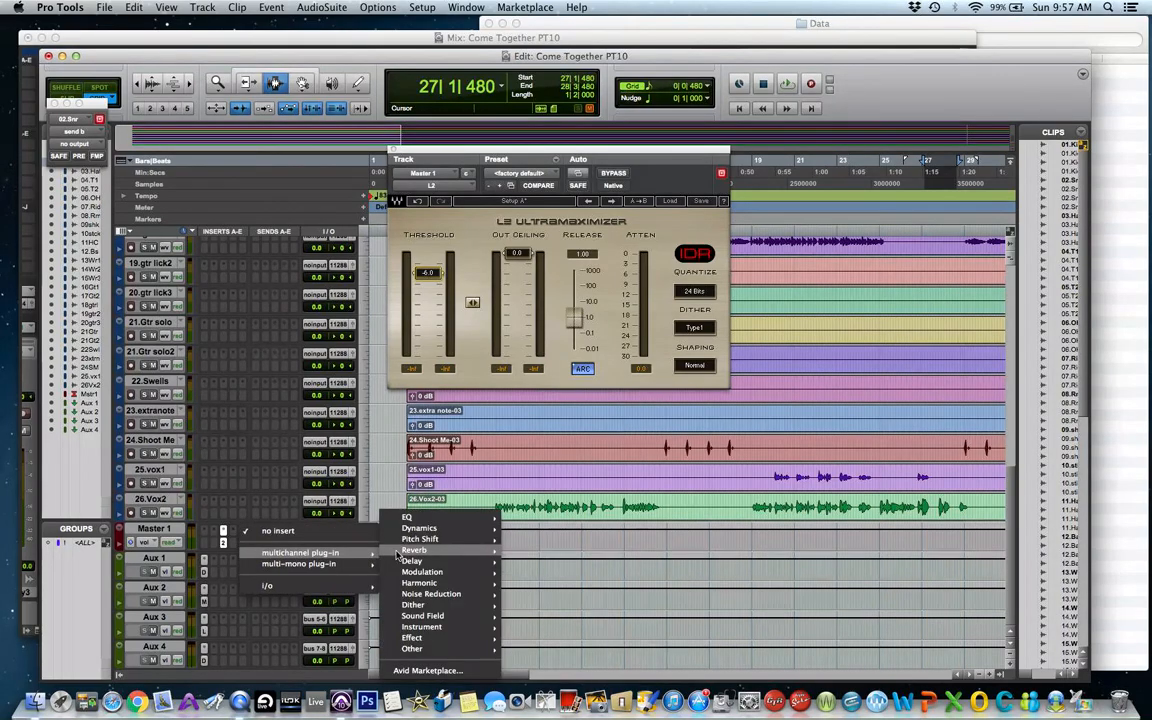
pyautogui.moveTo(440, 615)
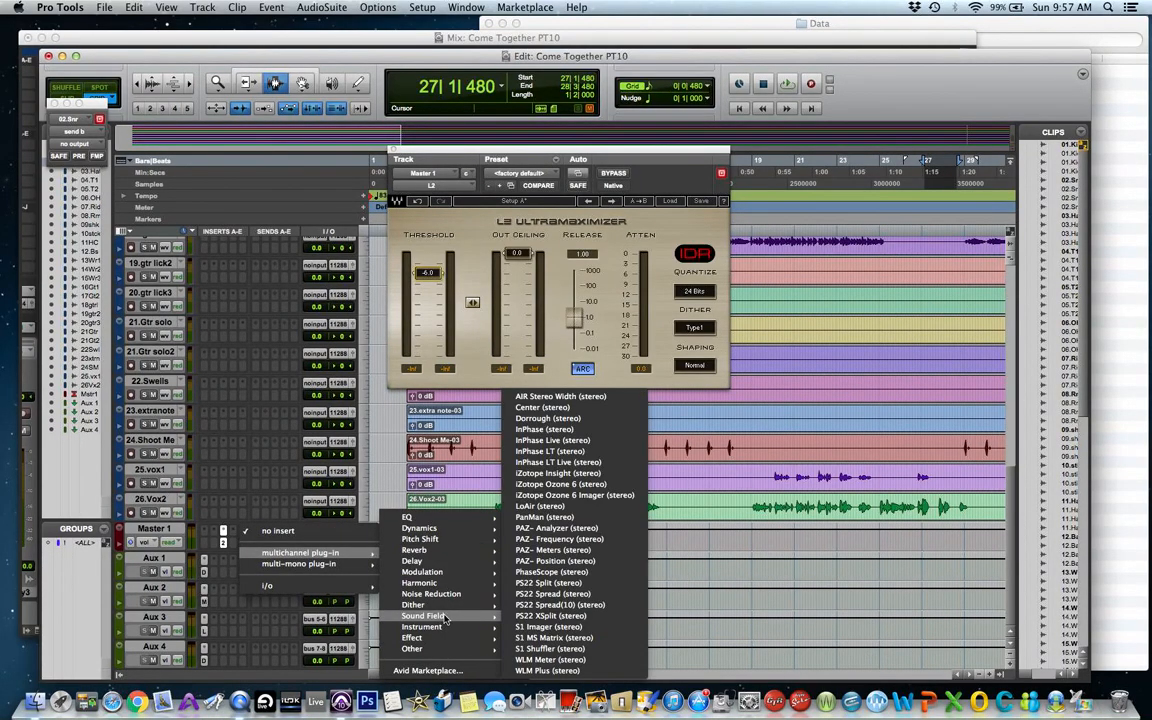
pyautogui.click(573, 529)
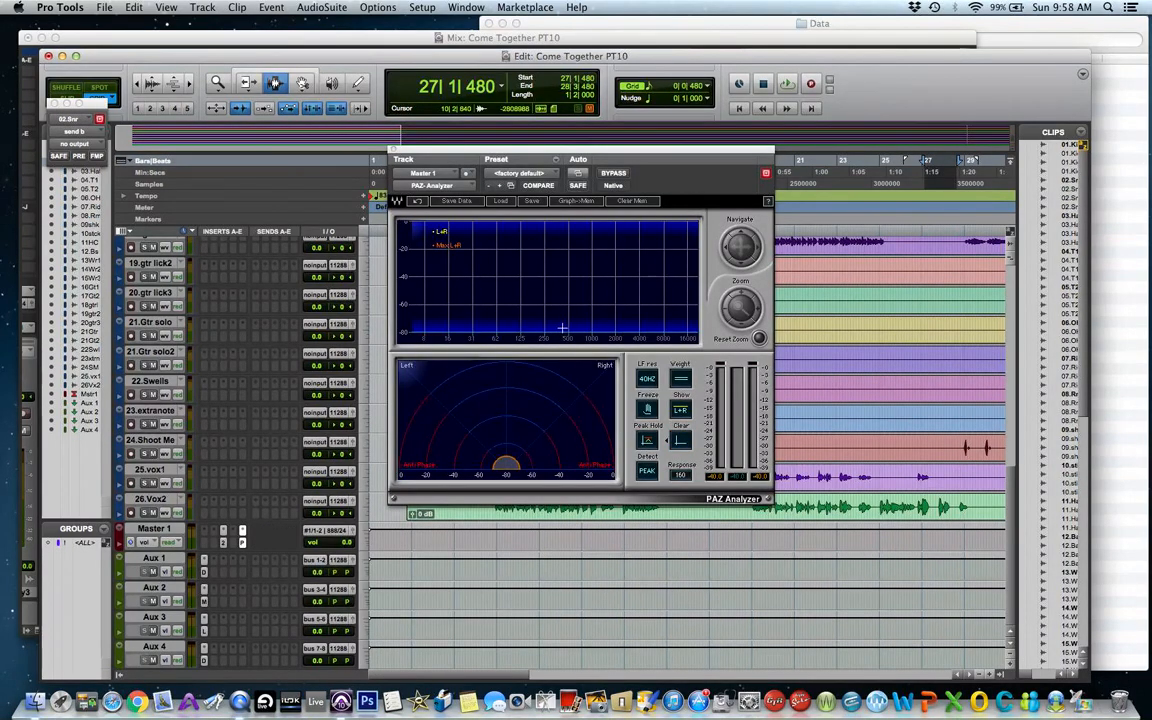
# Play the mix from several points while monitoring the analyzer and the L2 limiter, then close the plug-in.
pyautogui.press('space')
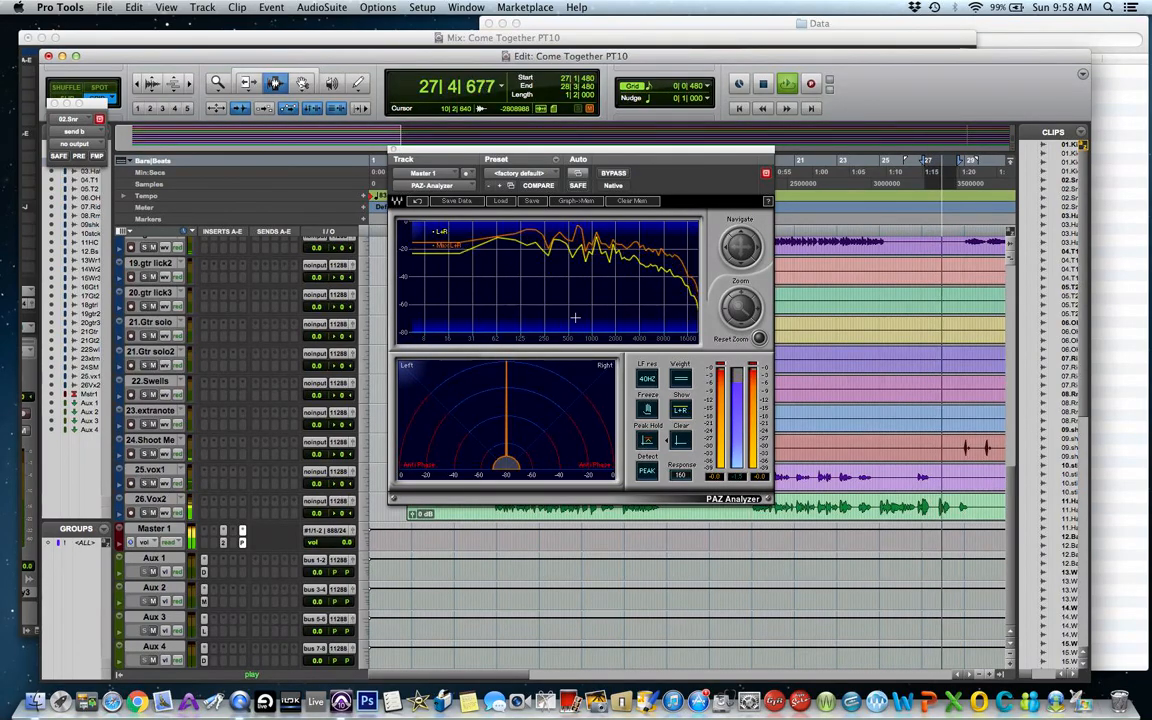
pyautogui.press('space')
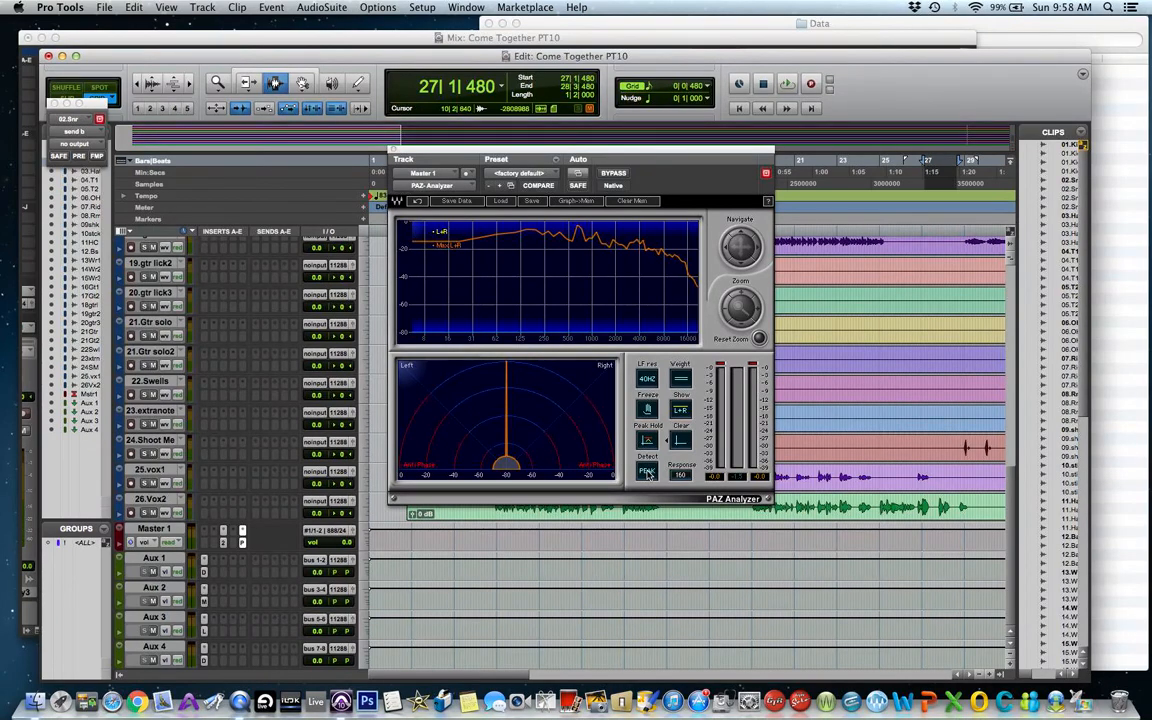
pyautogui.press('space')
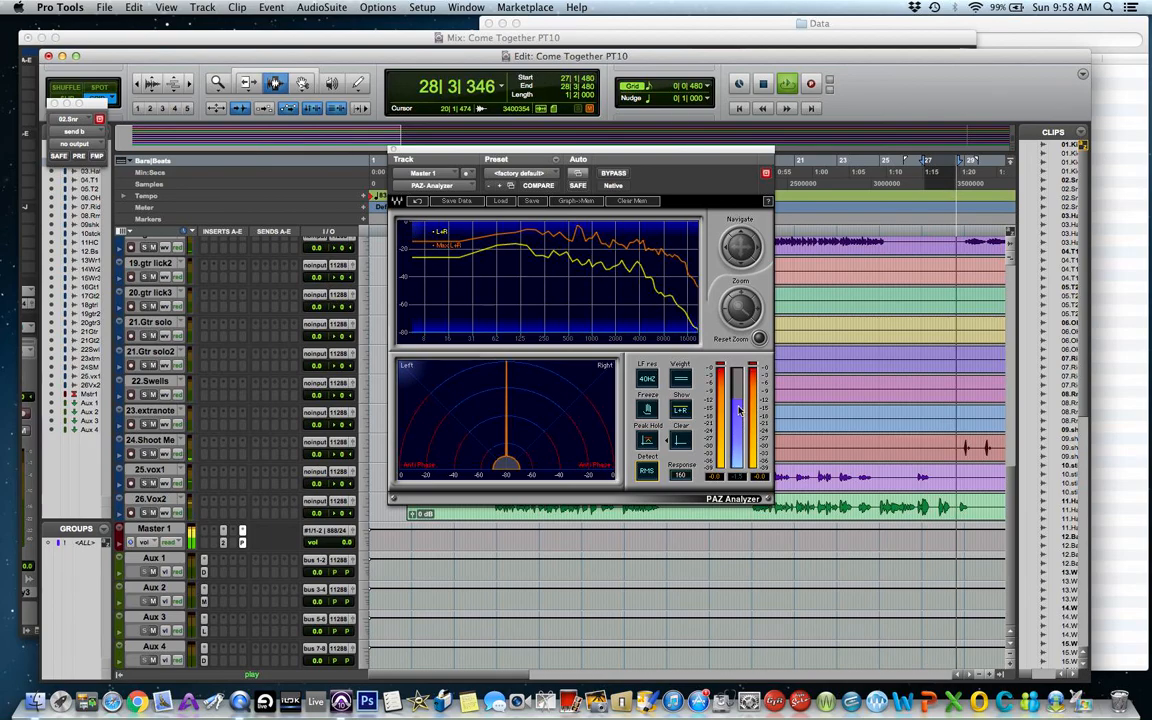
pyautogui.press('space')
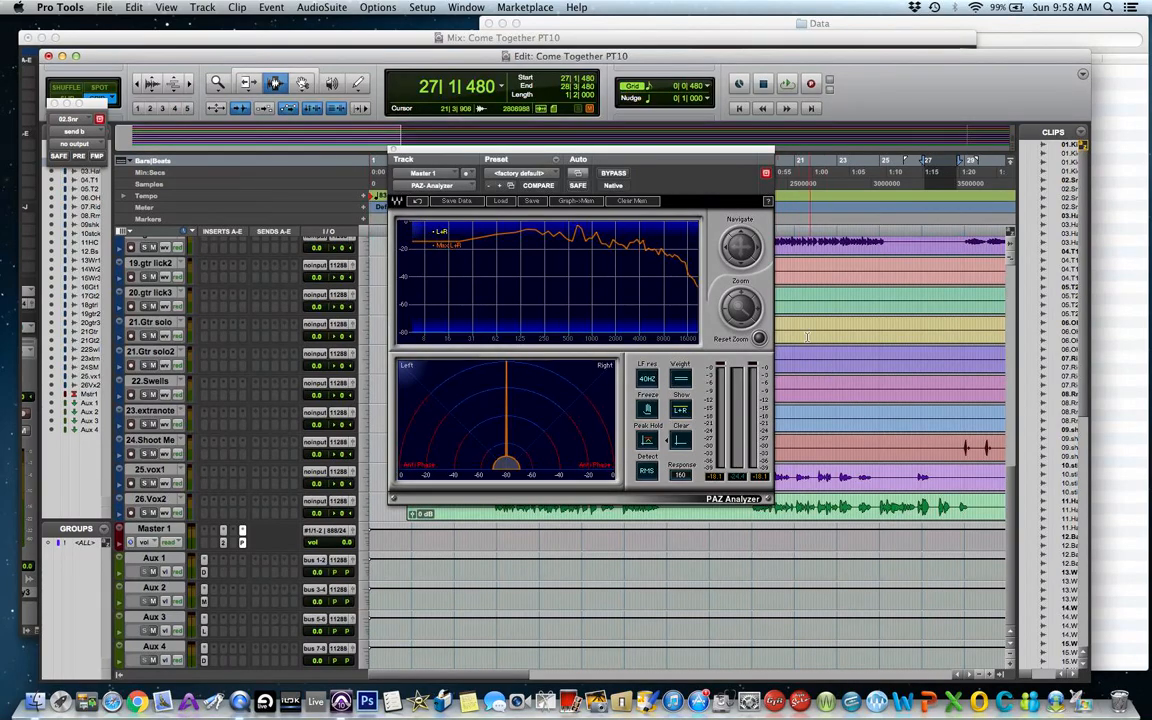
pyautogui.click(797, 300)
pyautogui.press('space')
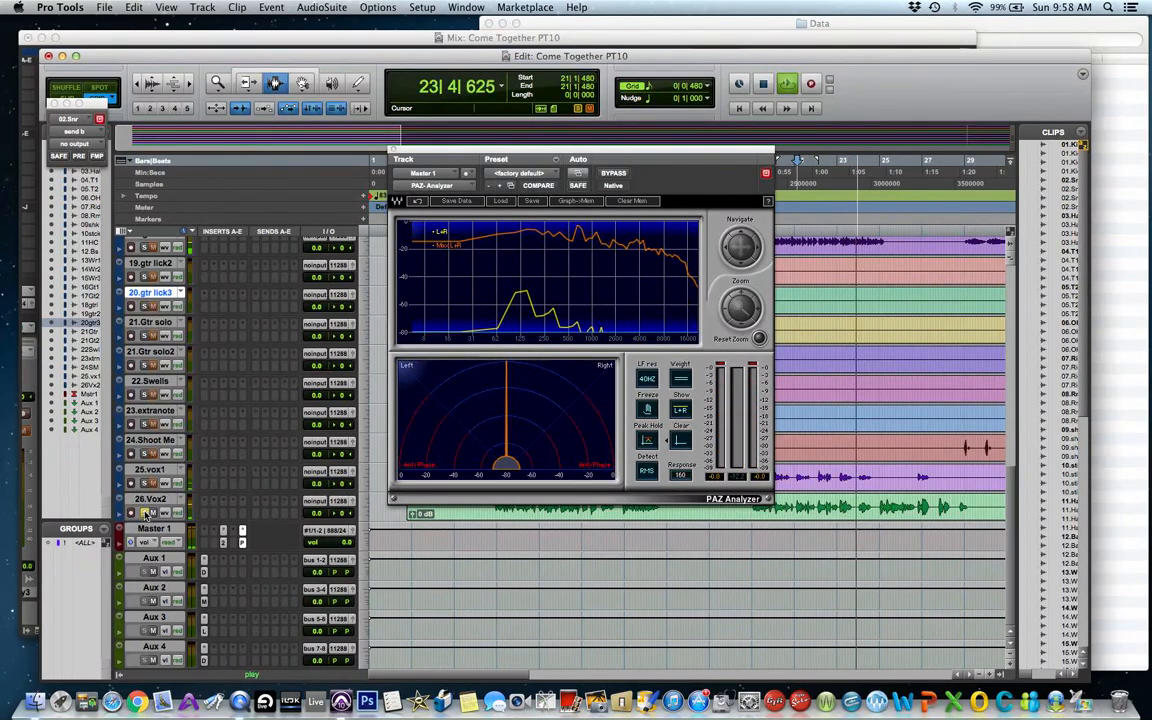
pyautogui.click(224, 543)
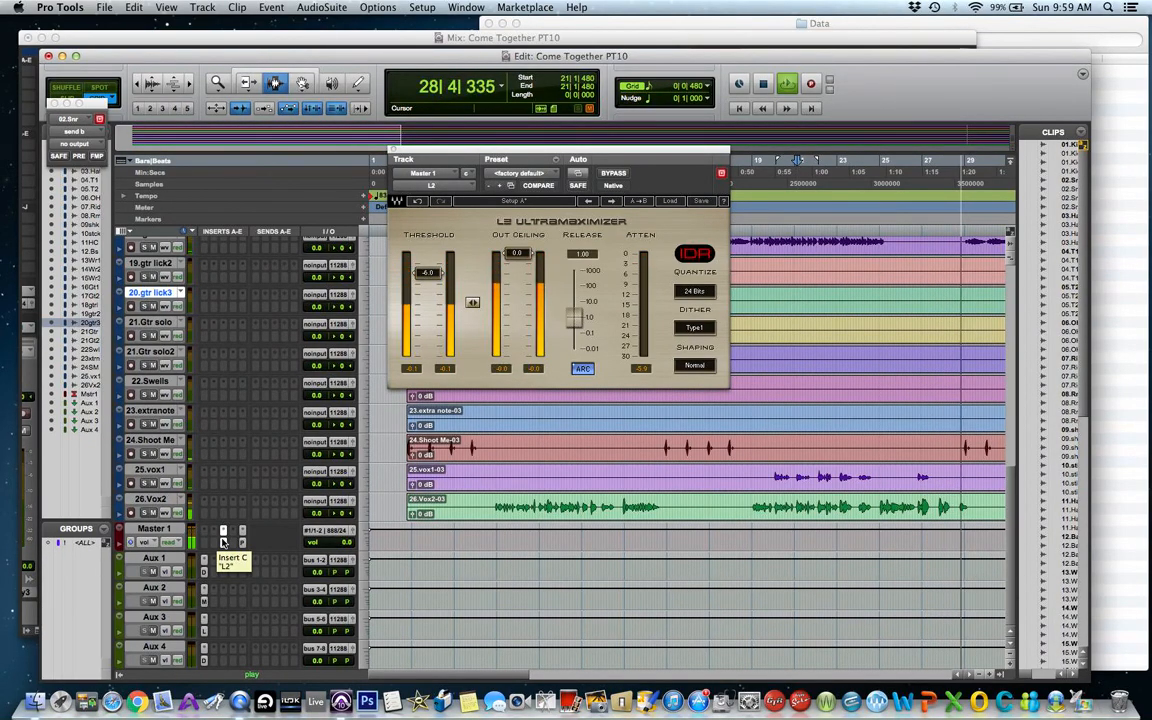
pyautogui.press('space')
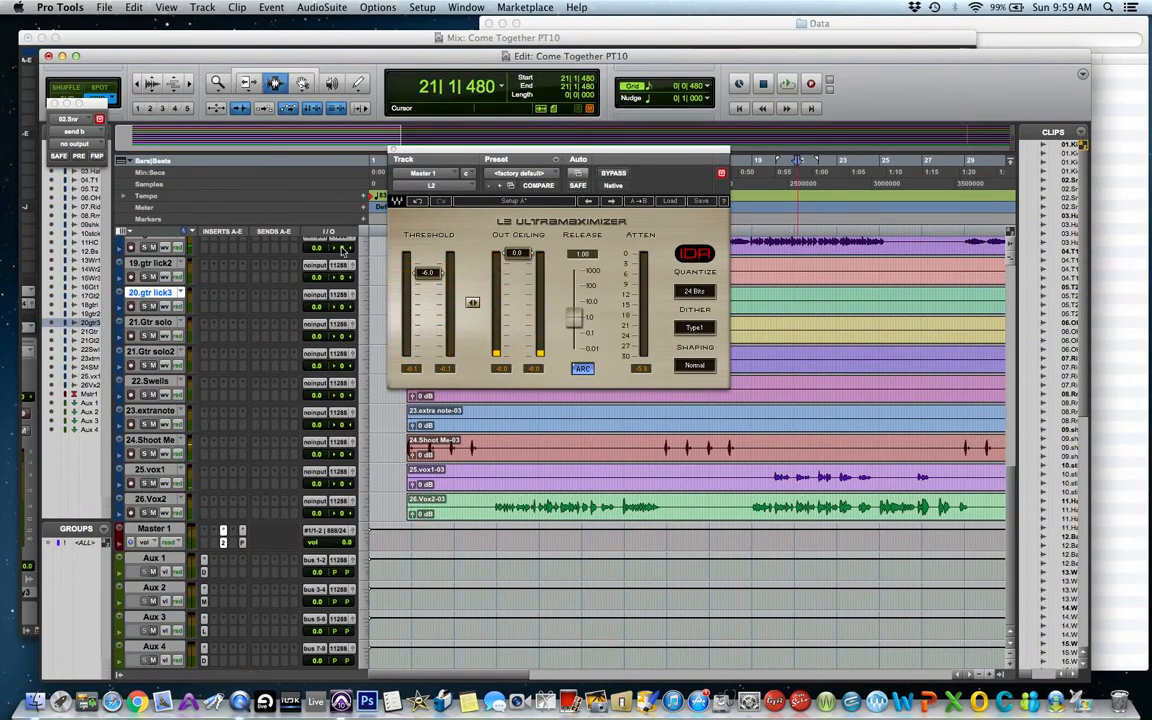
pyautogui.click(393, 150)
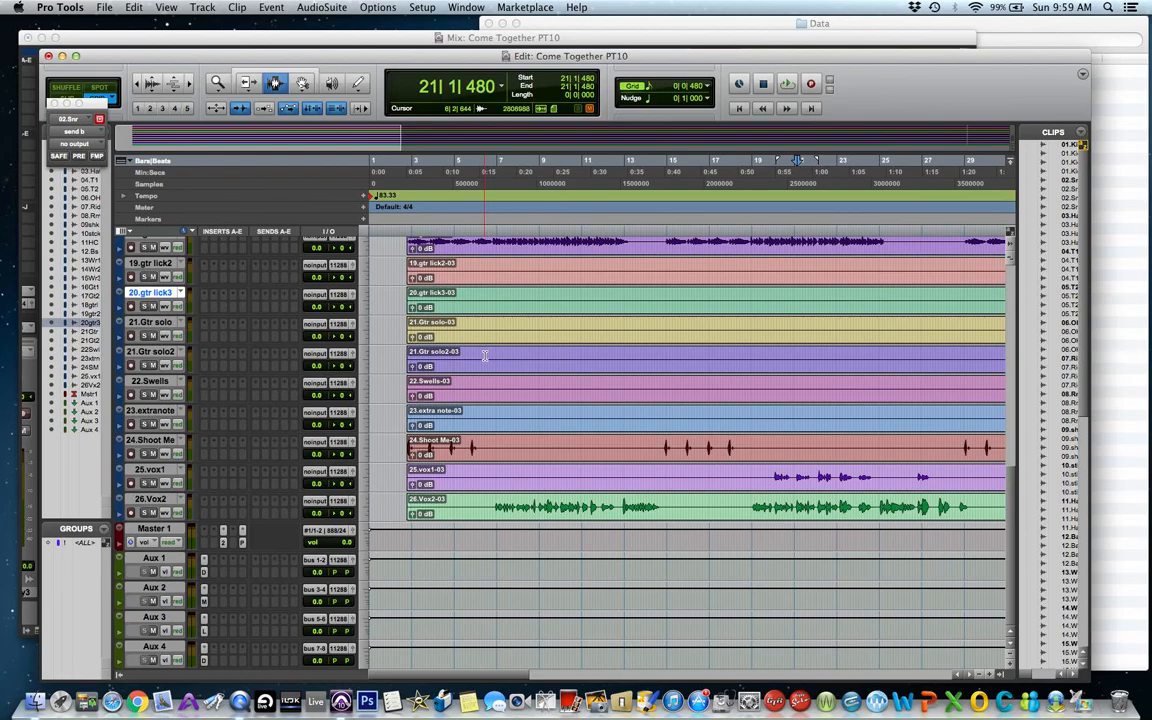
# Insert a Maxim (stereo) limiter plug-in on another Master 1 insert slot.
pyautogui.click(232, 535)
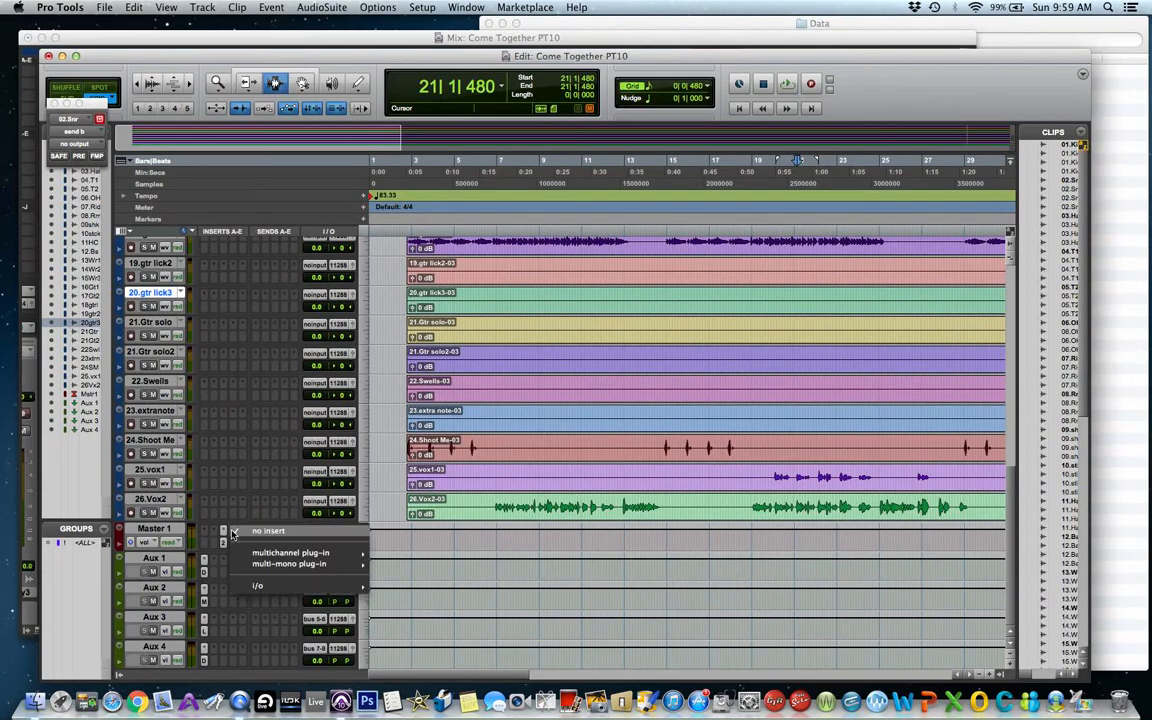
pyautogui.moveTo(330, 552)
pyautogui.moveTo(478, 551)
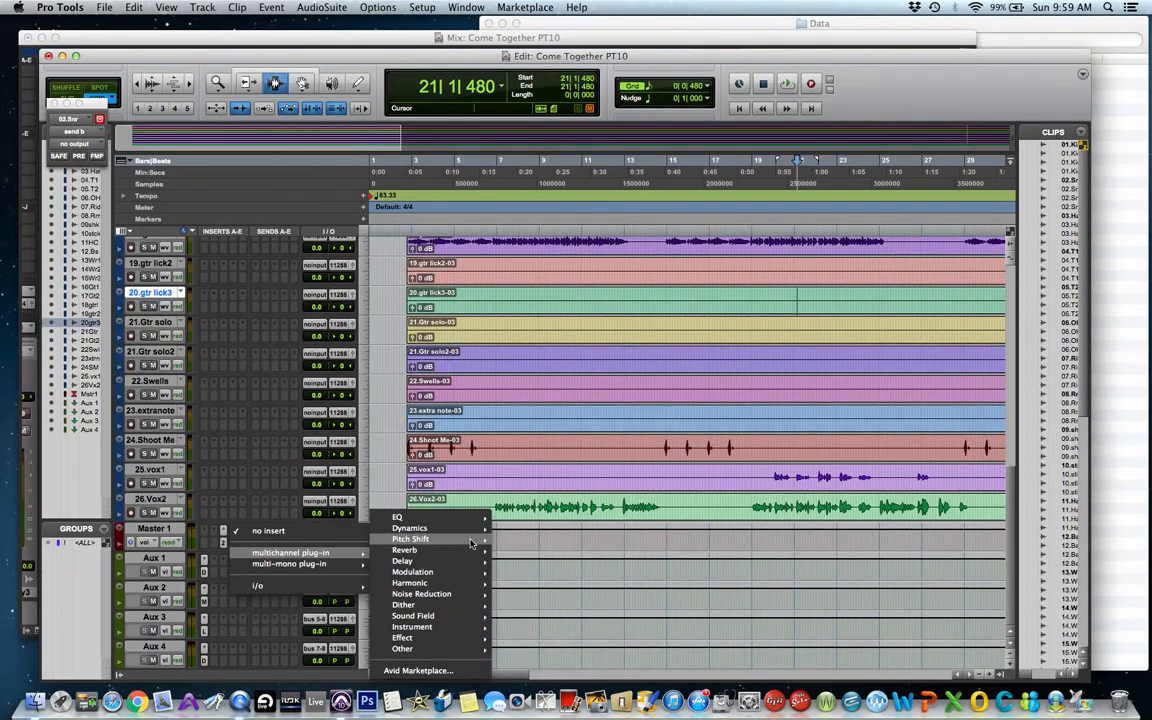
pyautogui.moveTo(470, 528)
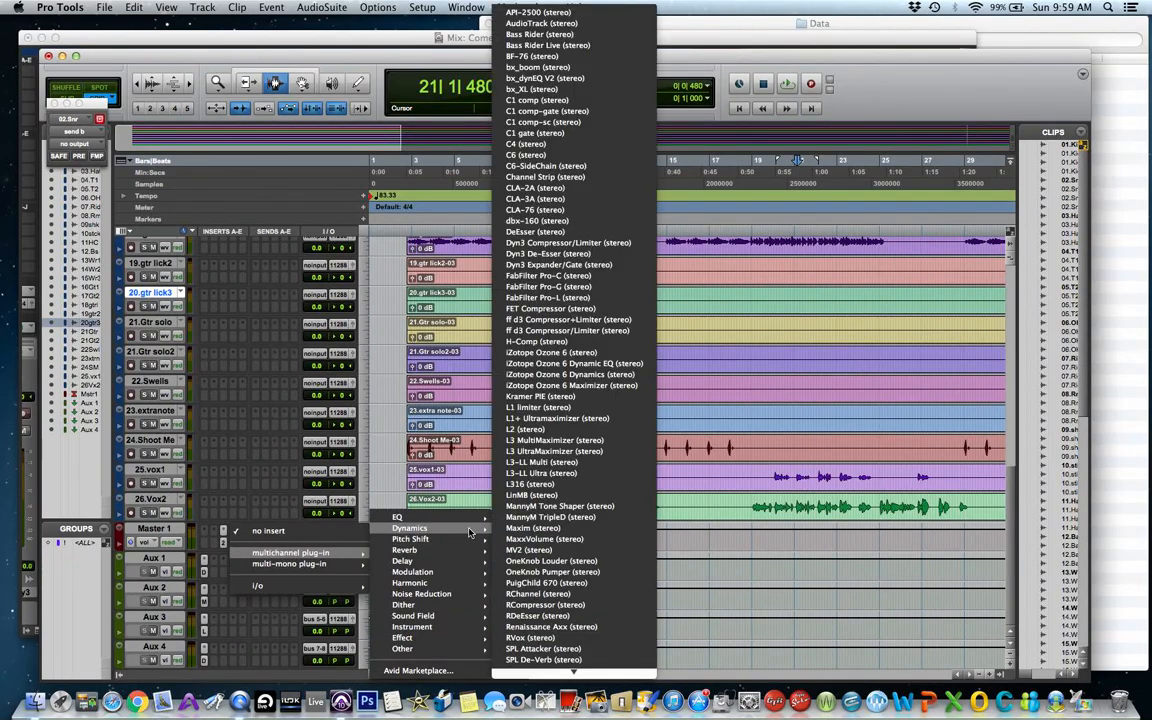
pyautogui.click(564, 530)
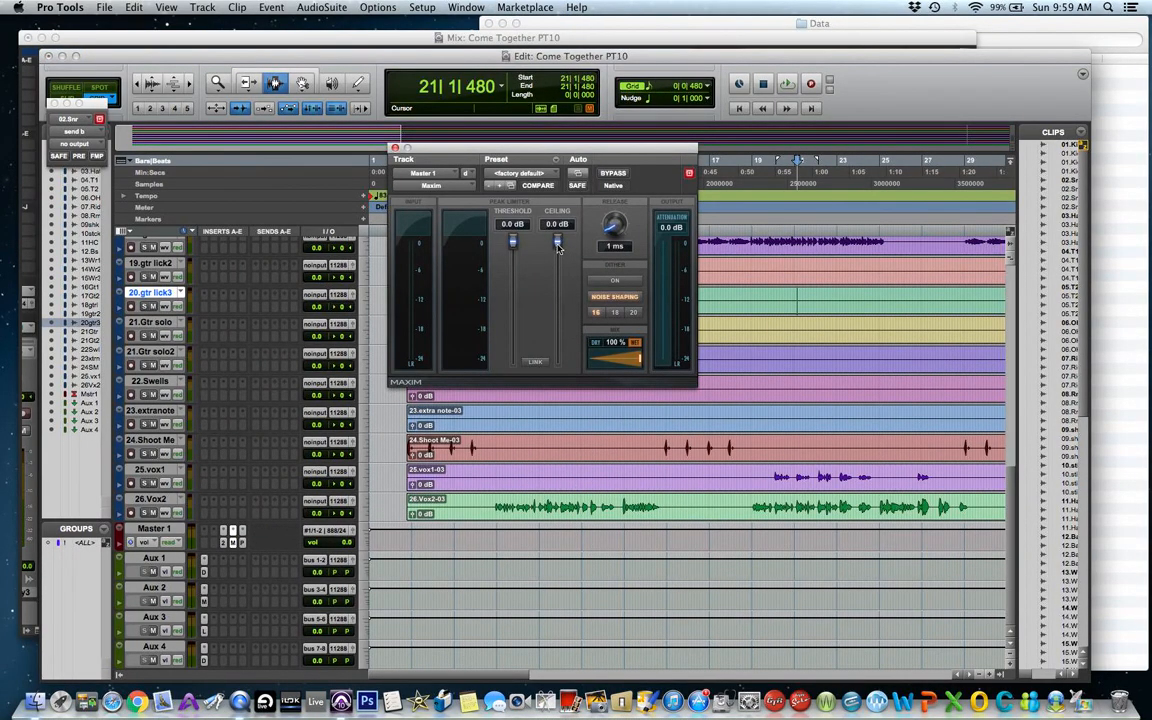
# Set the Maxim limiter's threshold to -1.0 dB and its ceiling to -0.1 dB.
pyautogui.moveTo(558, 249); pyautogui.dragTo(558, 251)
pyautogui.moveTo(514, 242); pyautogui.dragTo(514, 249)
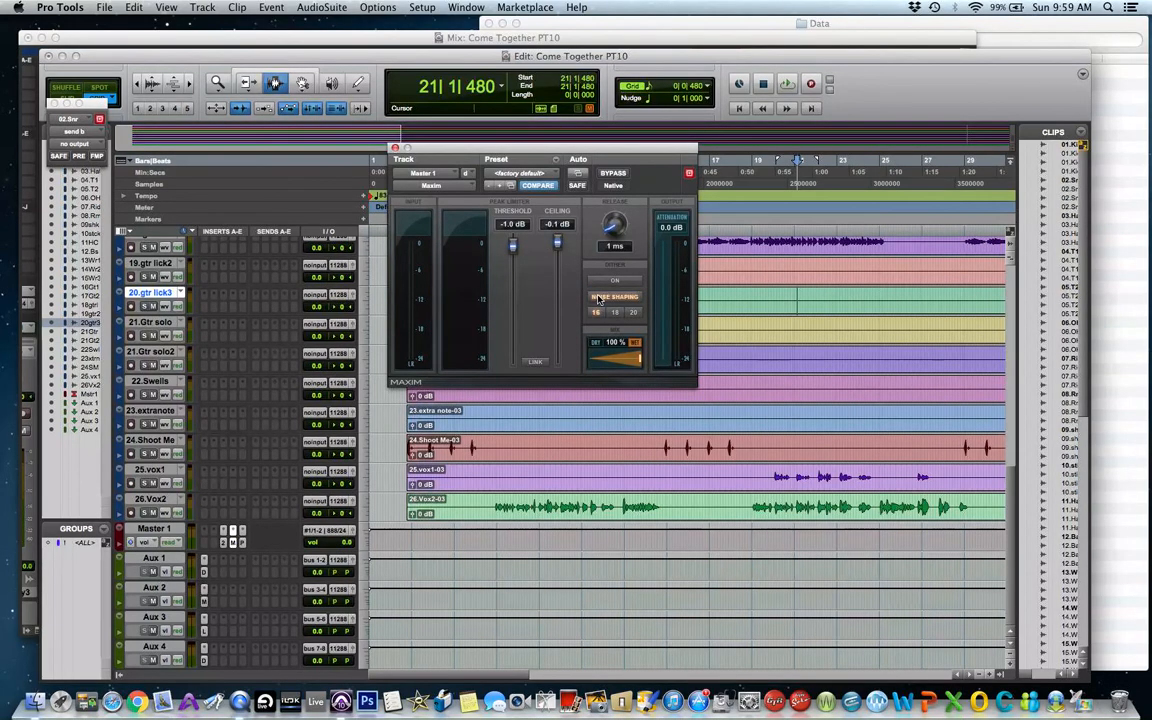
# Play the mix from bar 8 while watching the Maxim meters, then close the Maxim window.
pyautogui.click(523, 485)
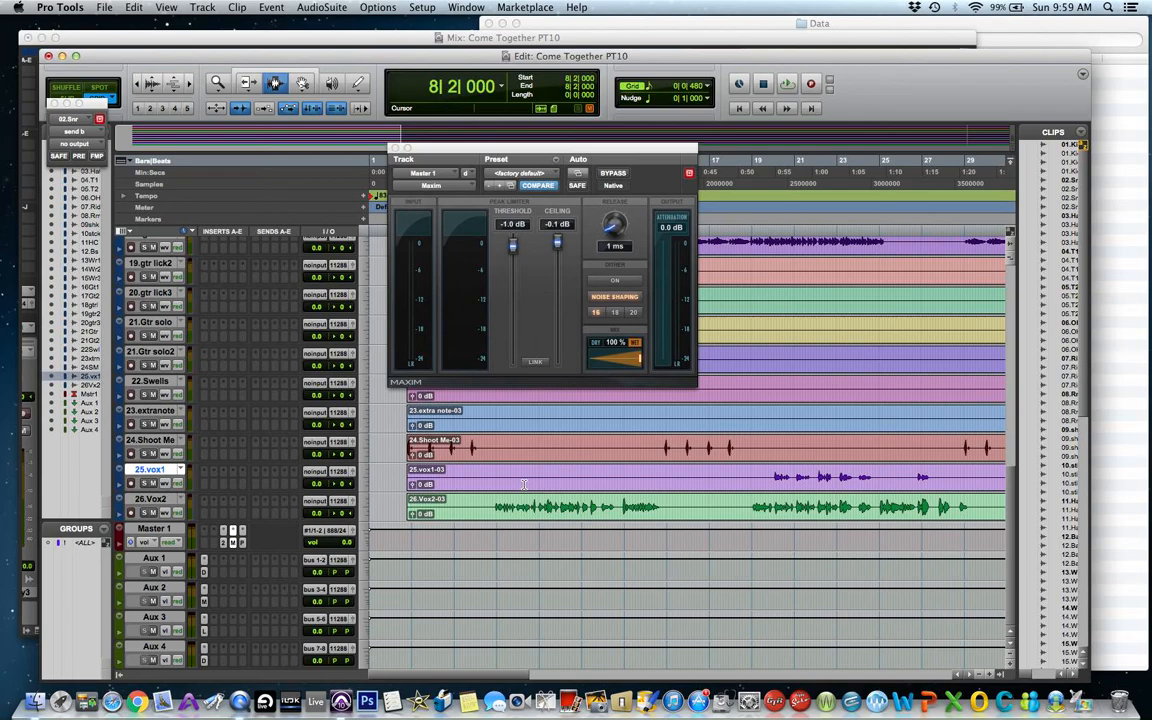
pyautogui.press('space')
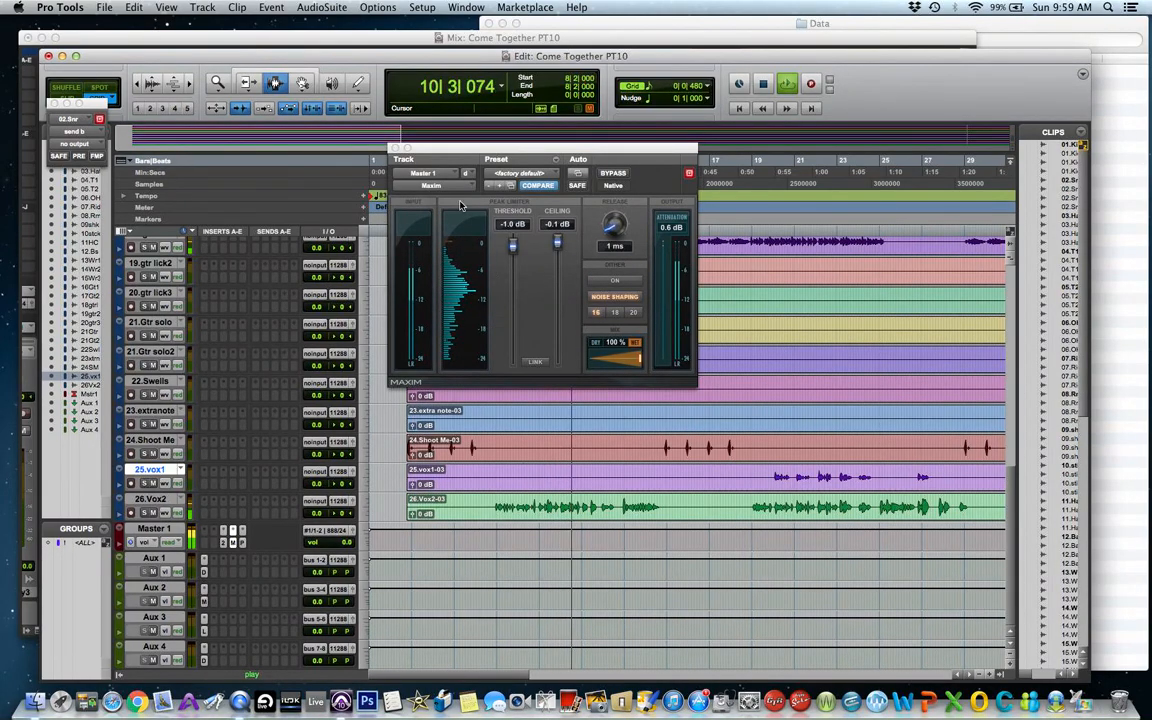
pyautogui.click(395, 148)
# Reopen the PAZ Analyzer on Master 1, switch its detection to Peak, and stop playback.
pyautogui.click(224, 542)
pyautogui.click(224, 542)
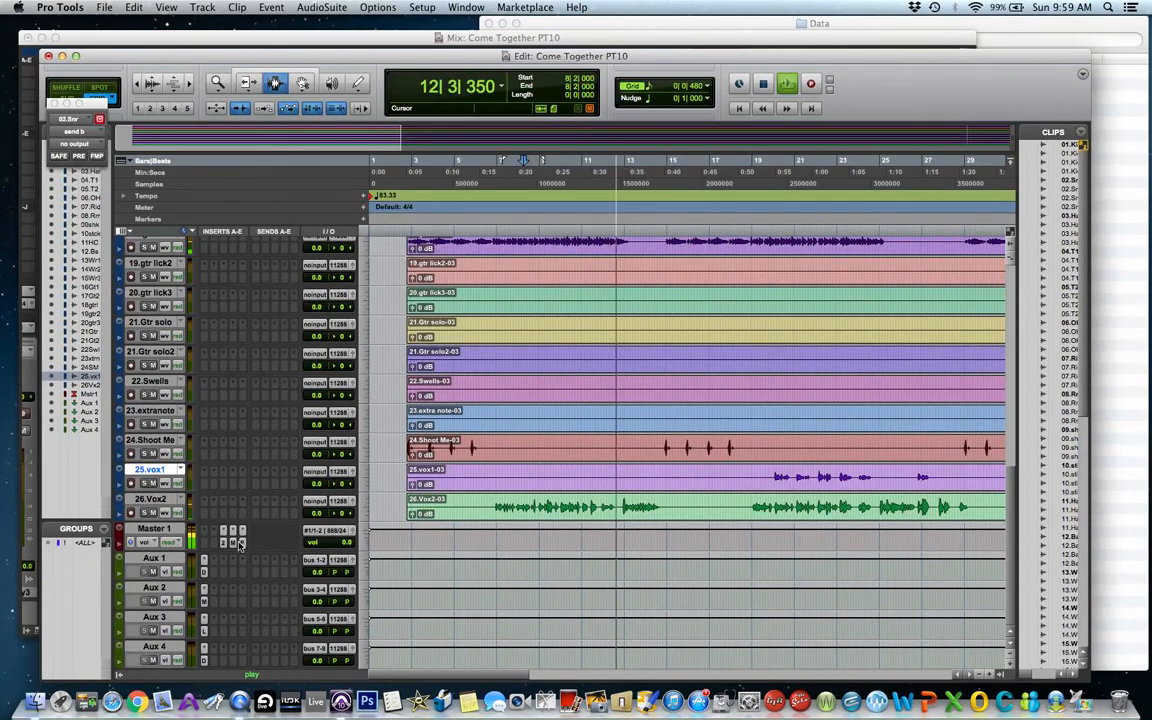
pyautogui.click(242, 543)
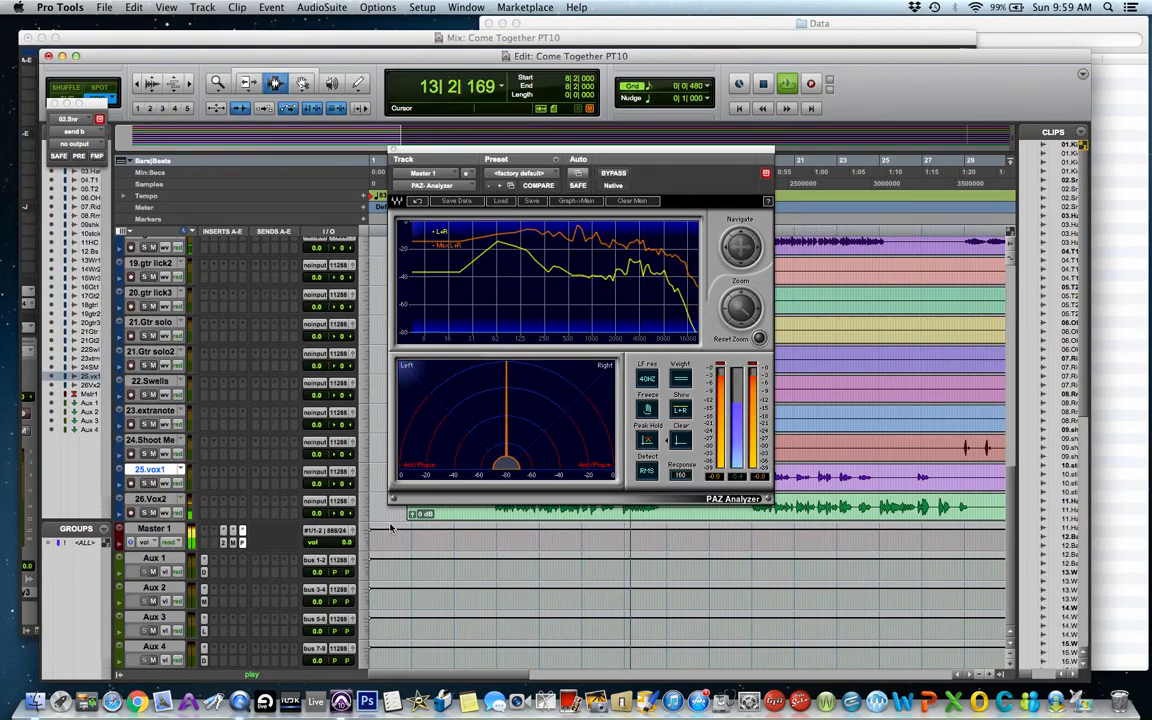
pyautogui.click(647, 470)
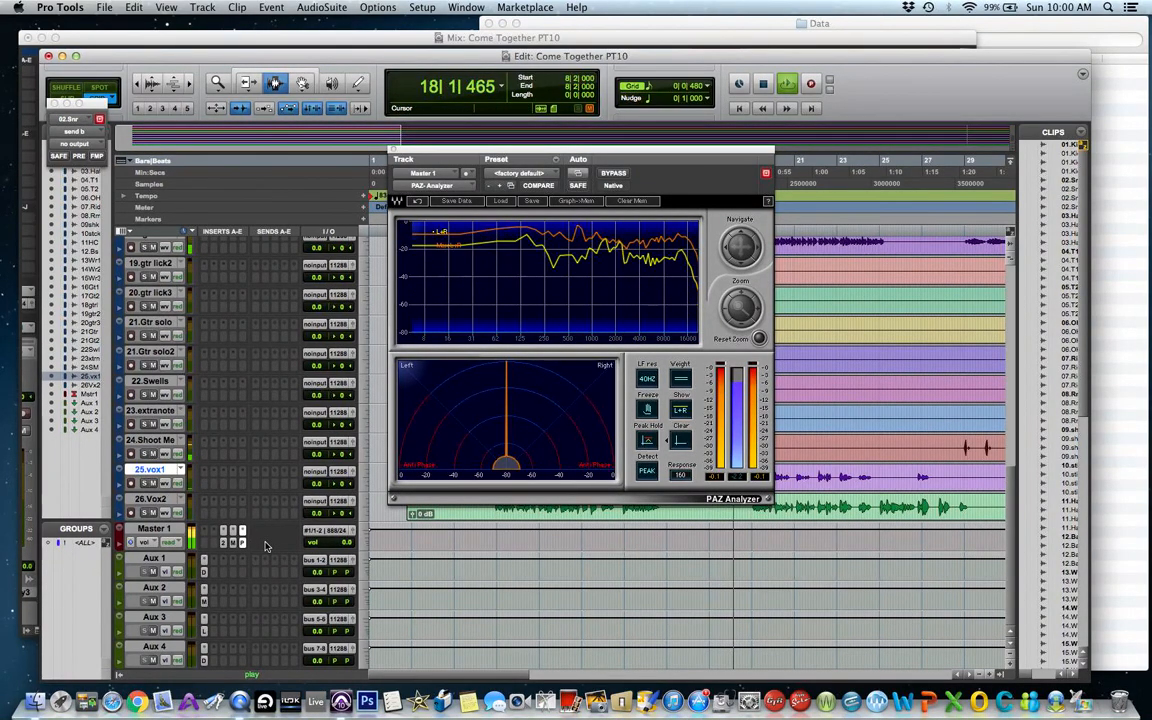
pyautogui.press('space')
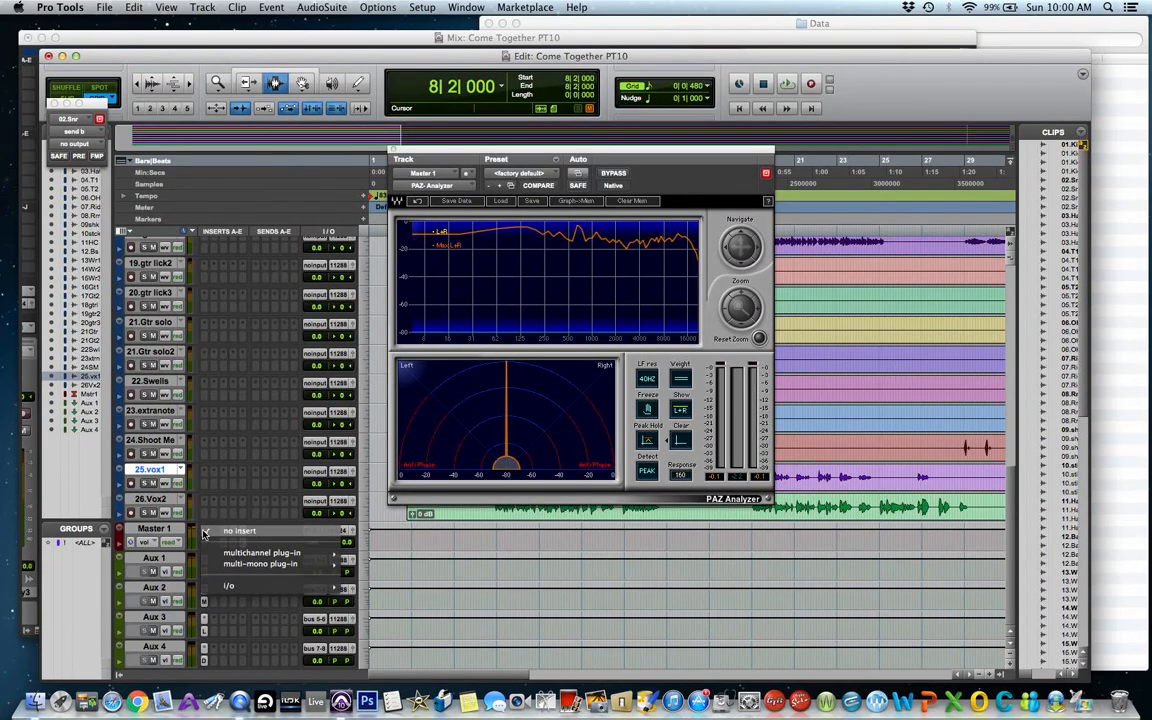
# Insert an ff d2 6-Band (stereo) EQ on the next Master 1 insert slot.
pyautogui.click(203, 531)
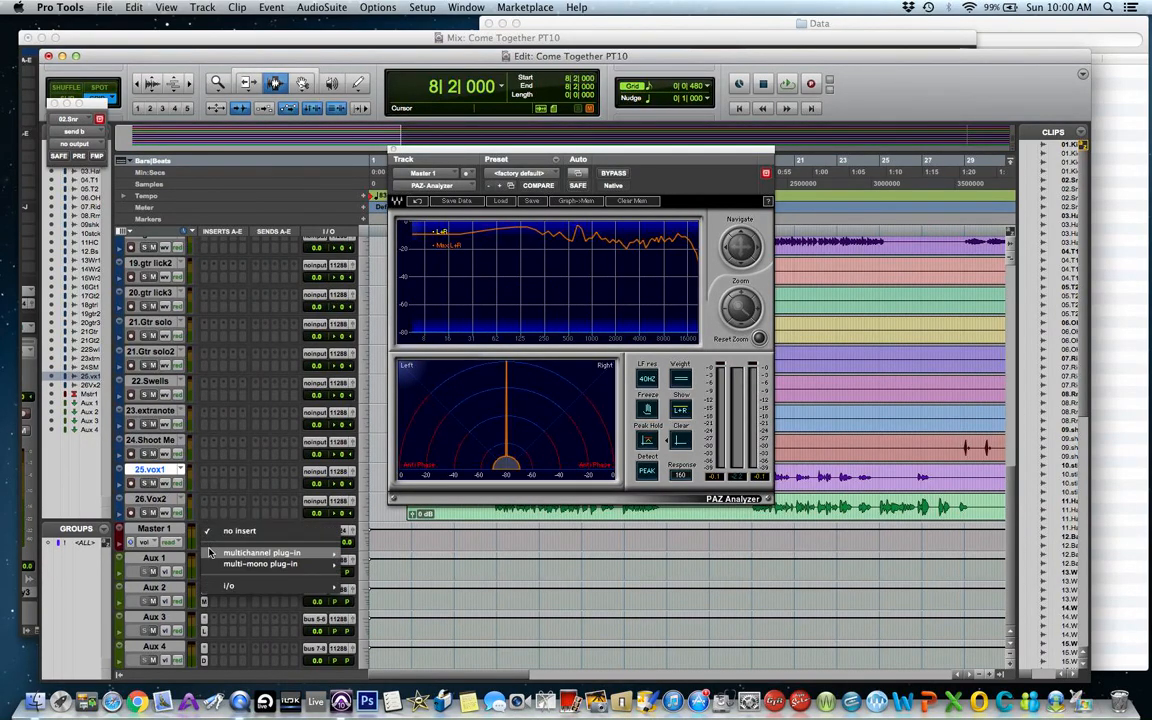
pyautogui.moveTo(262, 552)
pyautogui.moveTo(395, 537)
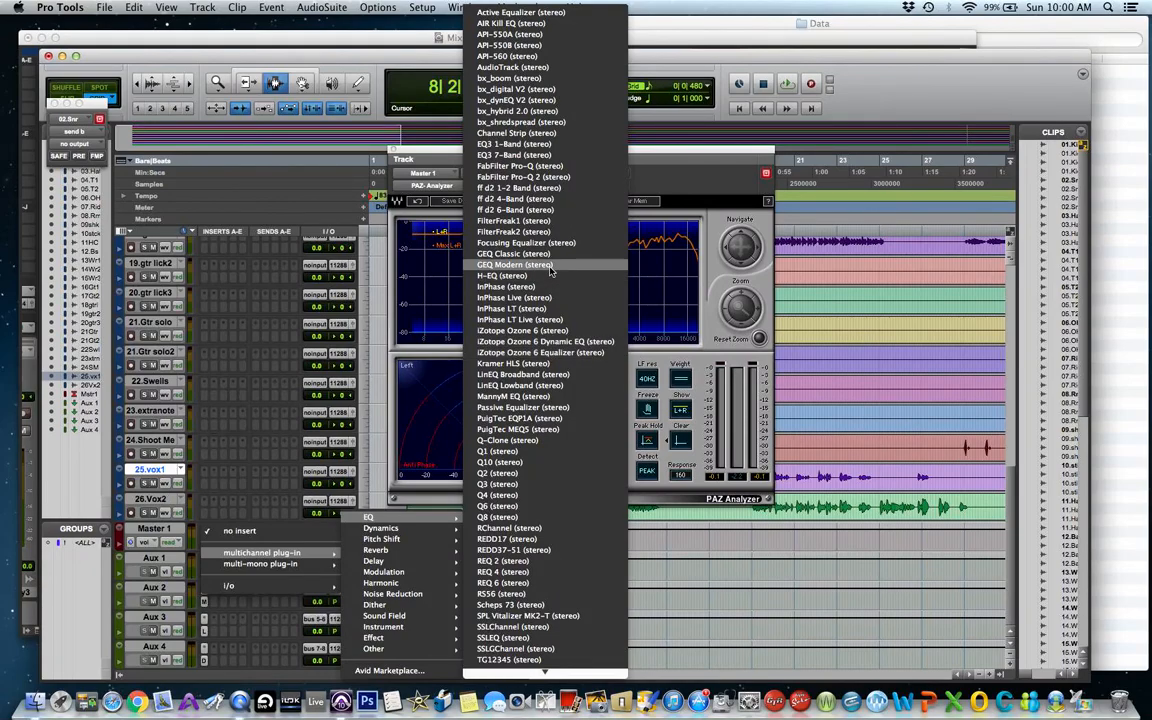
pyautogui.click(542, 210)
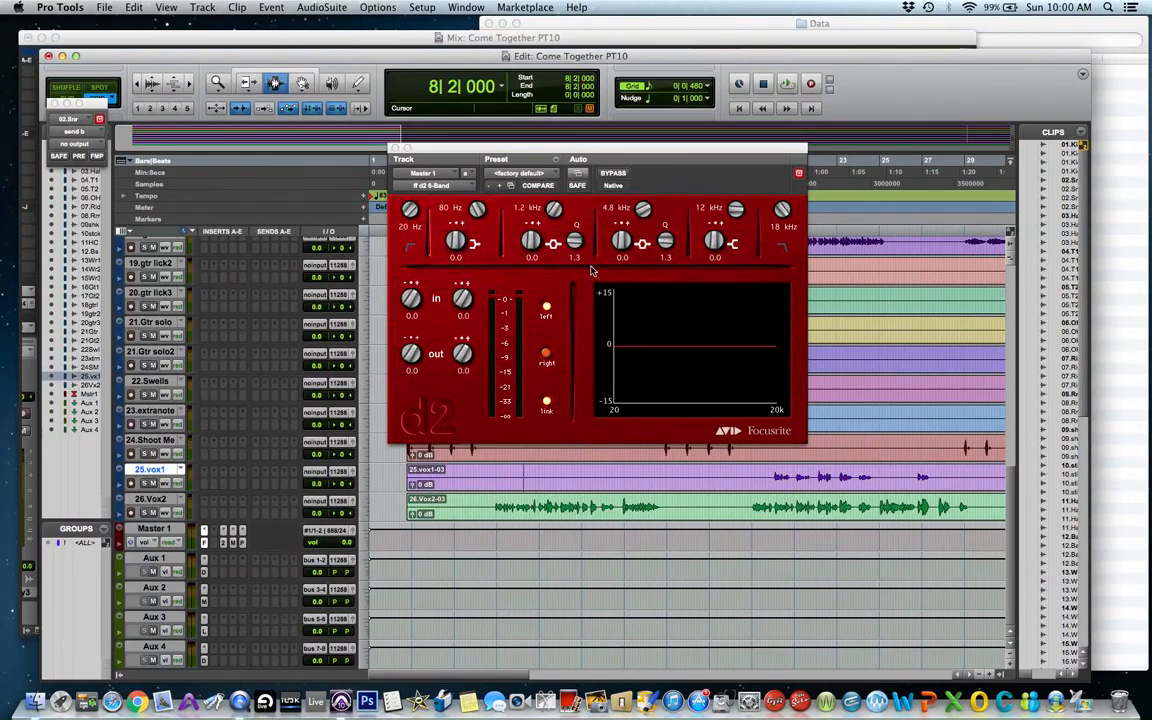
pyautogui.click(531, 240)
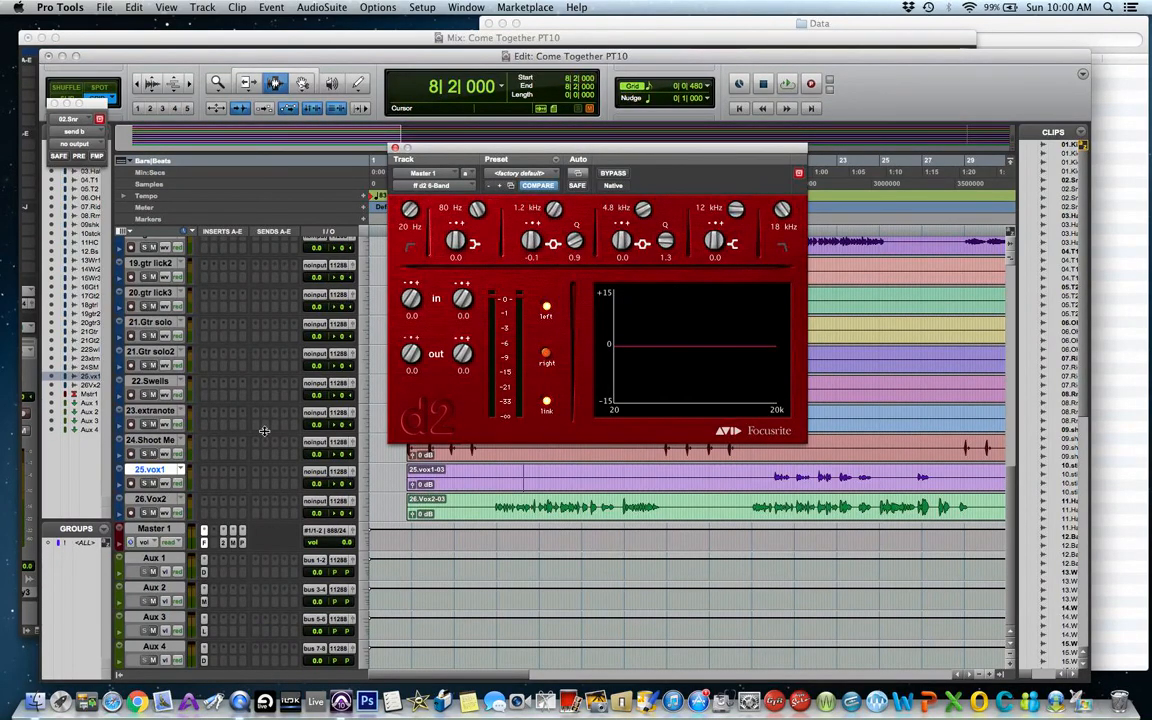
# Insert a C4 (stereo) multiband processor on another Master 1 insert slot and start playback.
pyautogui.click(211, 532)
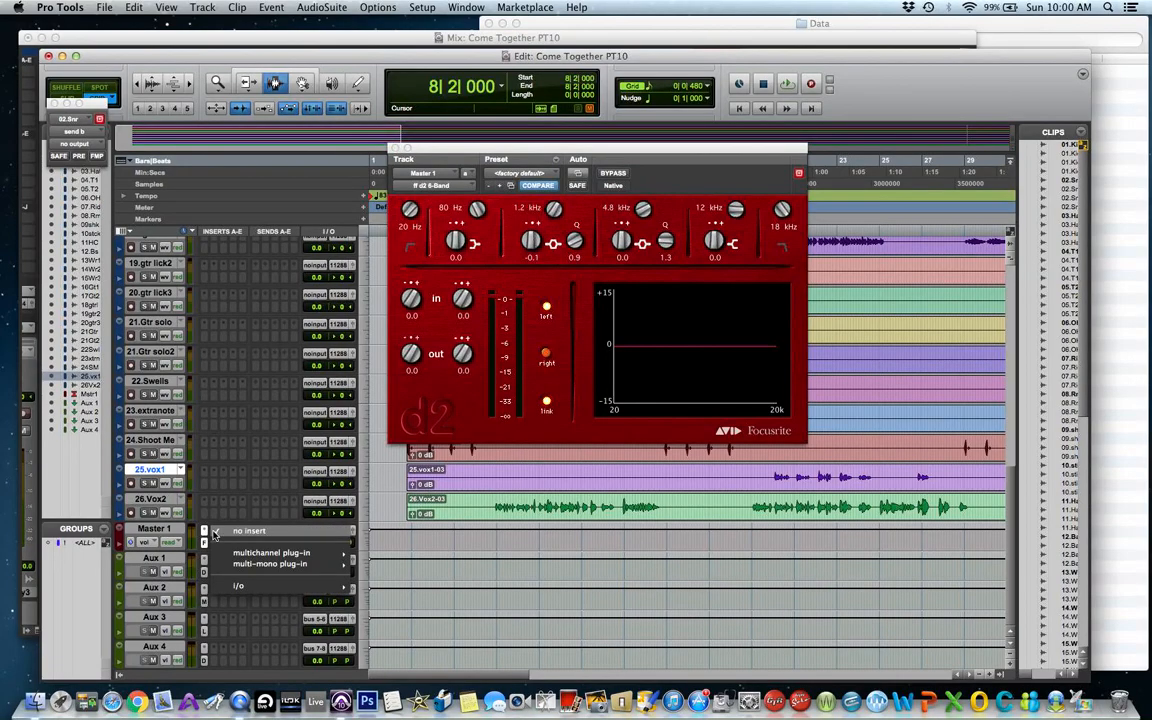
pyautogui.moveTo(300, 552)
pyautogui.moveTo(423, 530)
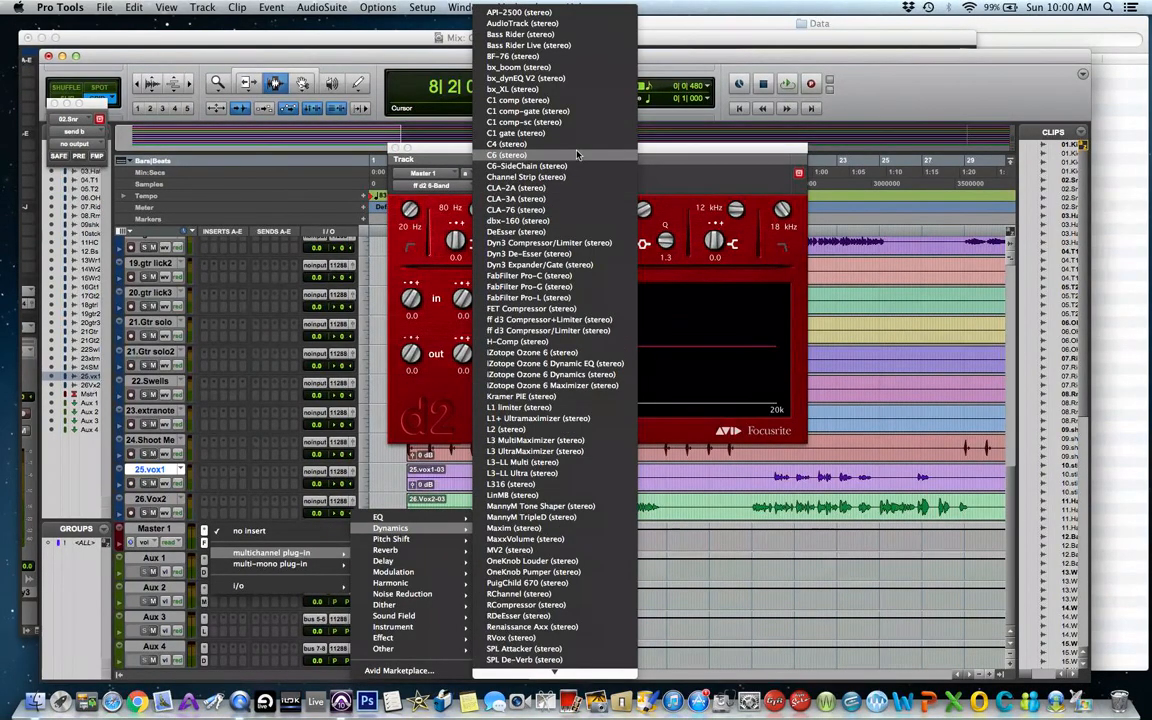
pyautogui.click(507, 144)
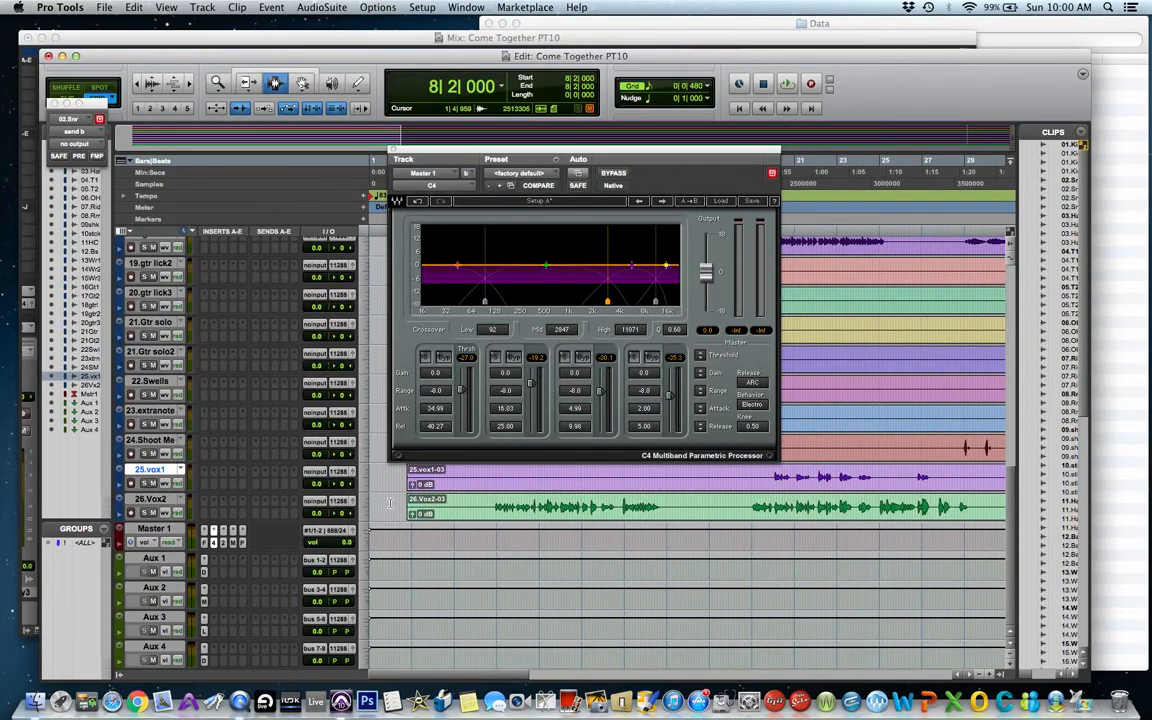
pyautogui.press('space')
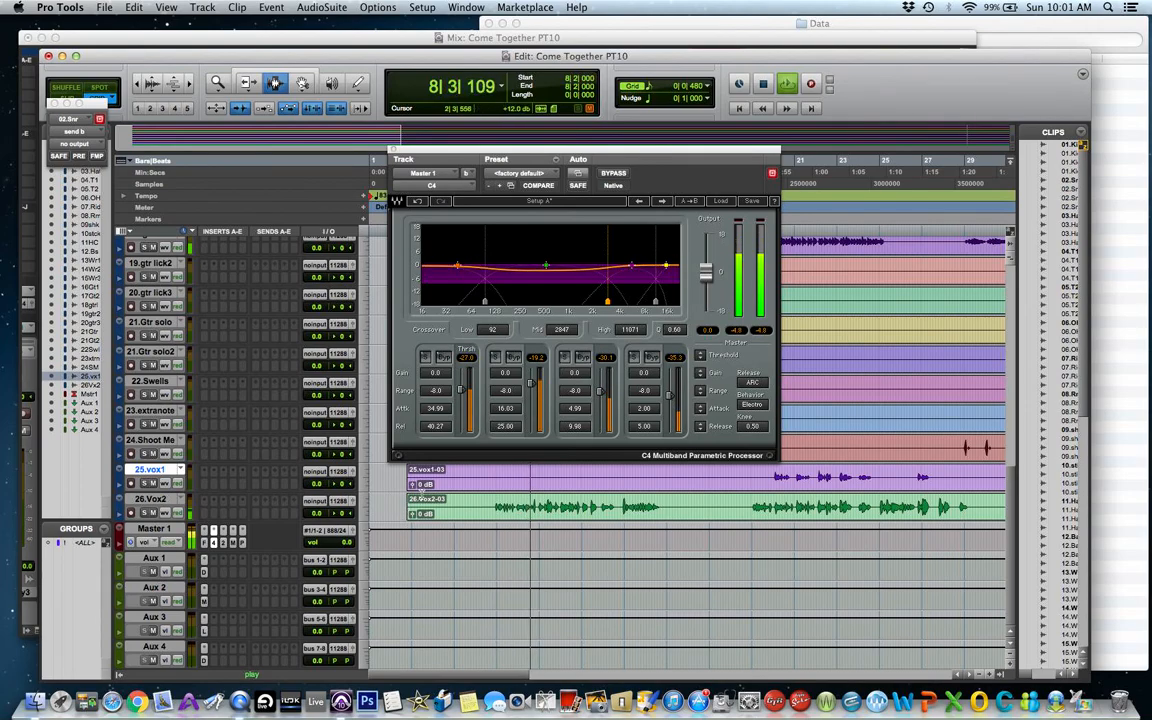
# Solo the C4's second band, move the low crossover to about 174 Hz, and set that band's threshold to -10.7 dB.
pyautogui.click(445, 358)
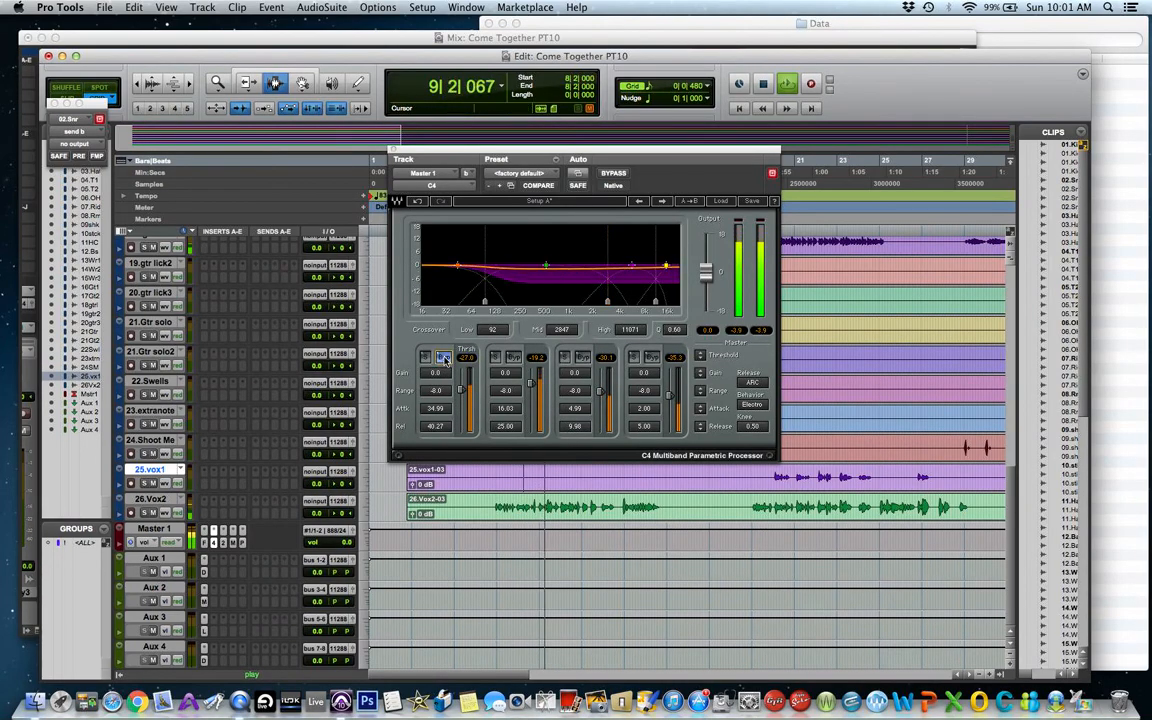
pyautogui.click(495, 357)
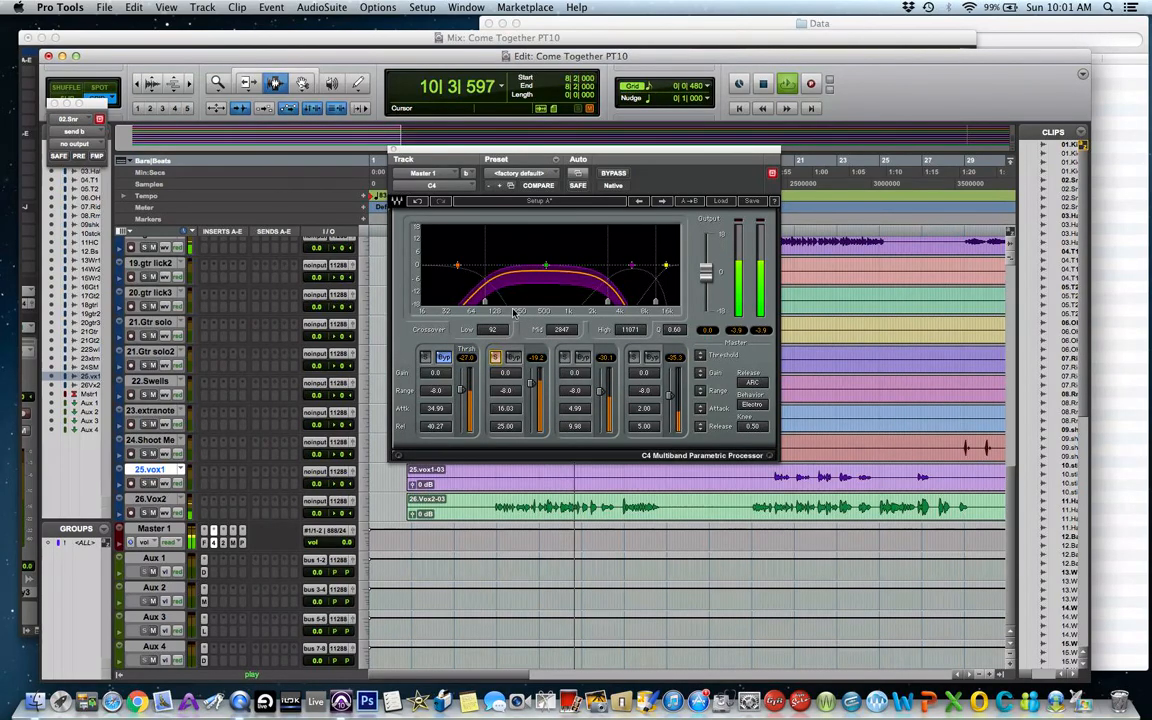
pyautogui.moveTo(485, 302); pyautogui.dragTo(513, 301)
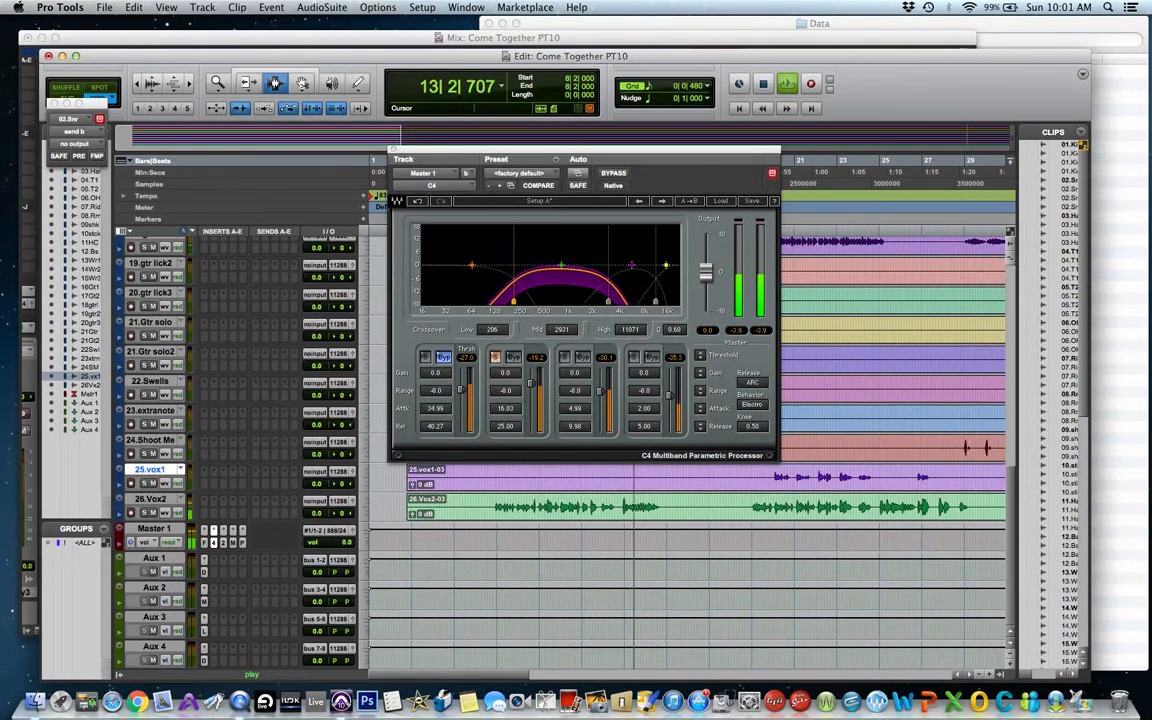
pyautogui.moveTo(511, 301); pyautogui.dragTo(507, 301)
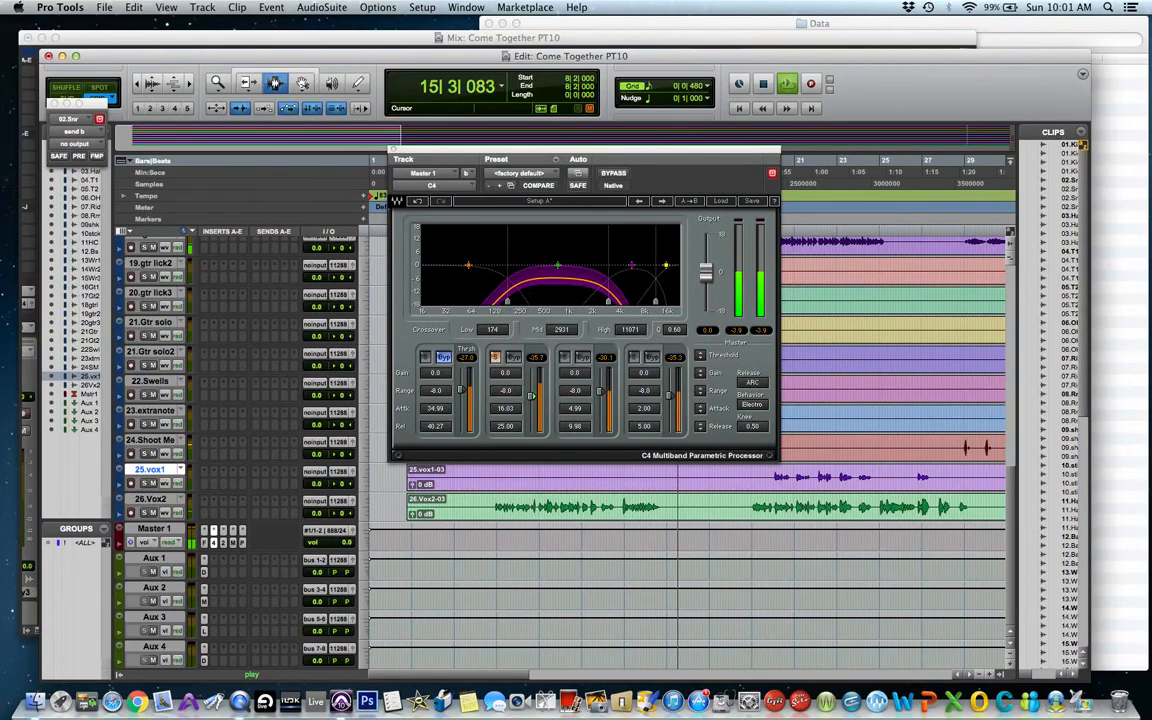
pyautogui.moveTo(532, 388); pyautogui.dragTo(532, 374)
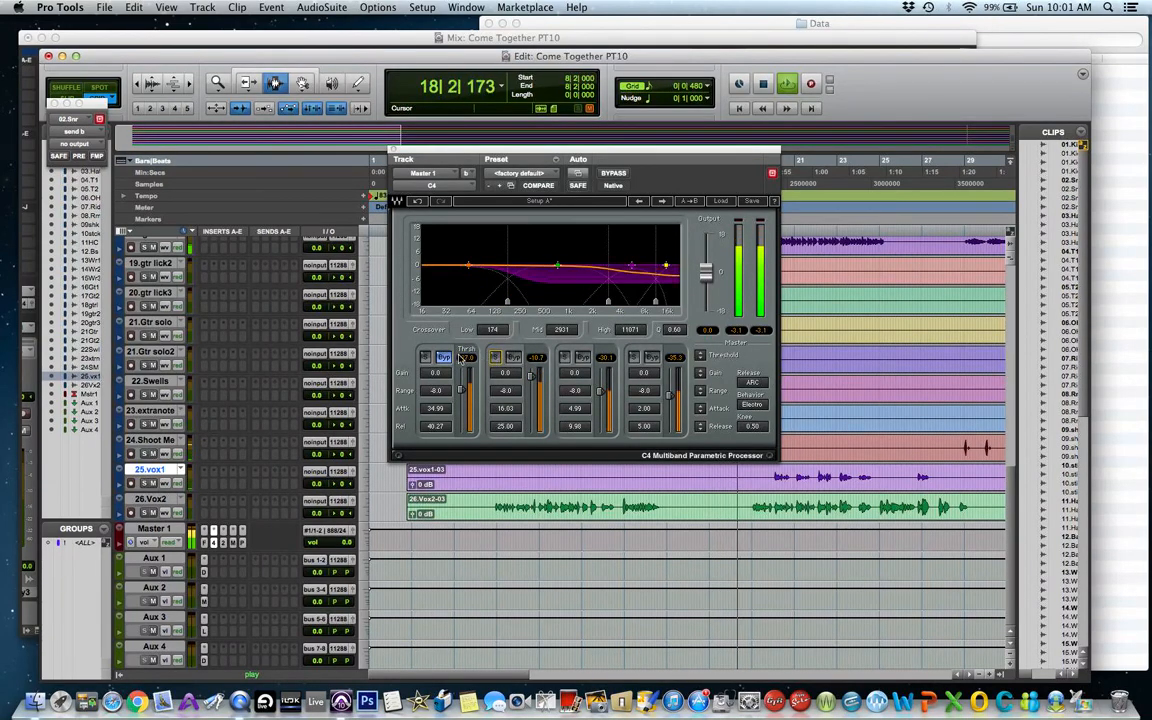
# Solo the C4's lowest band and move the low crossover to about 70 Hz.
pyautogui.click(425, 357)
pyautogui.click(441, 357)
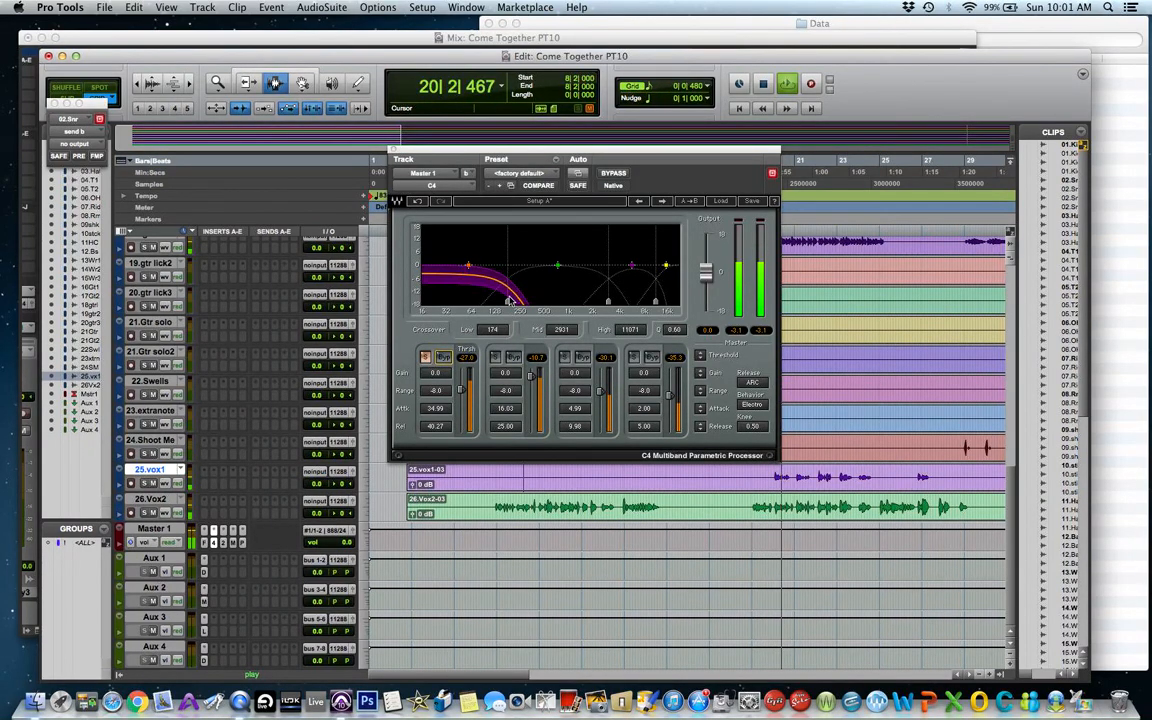
pyautogui.moveTo(507, 301); pyautogui.dragTo(475, 302)
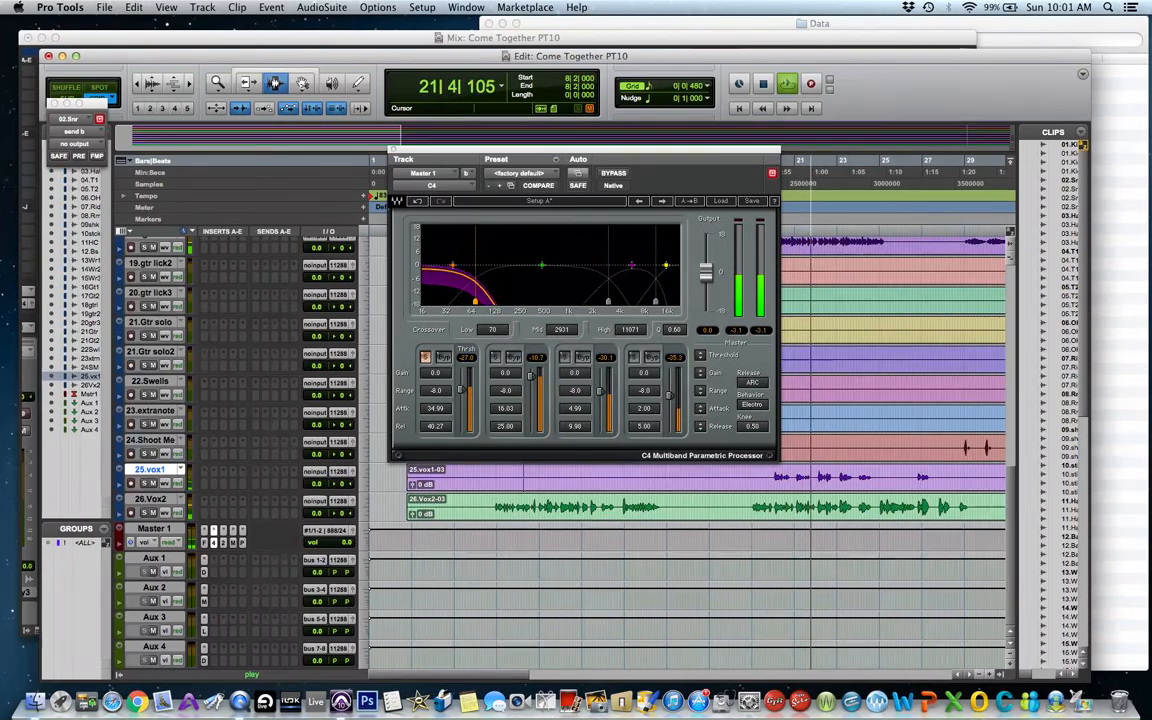
pyautogui.click(426, 357)
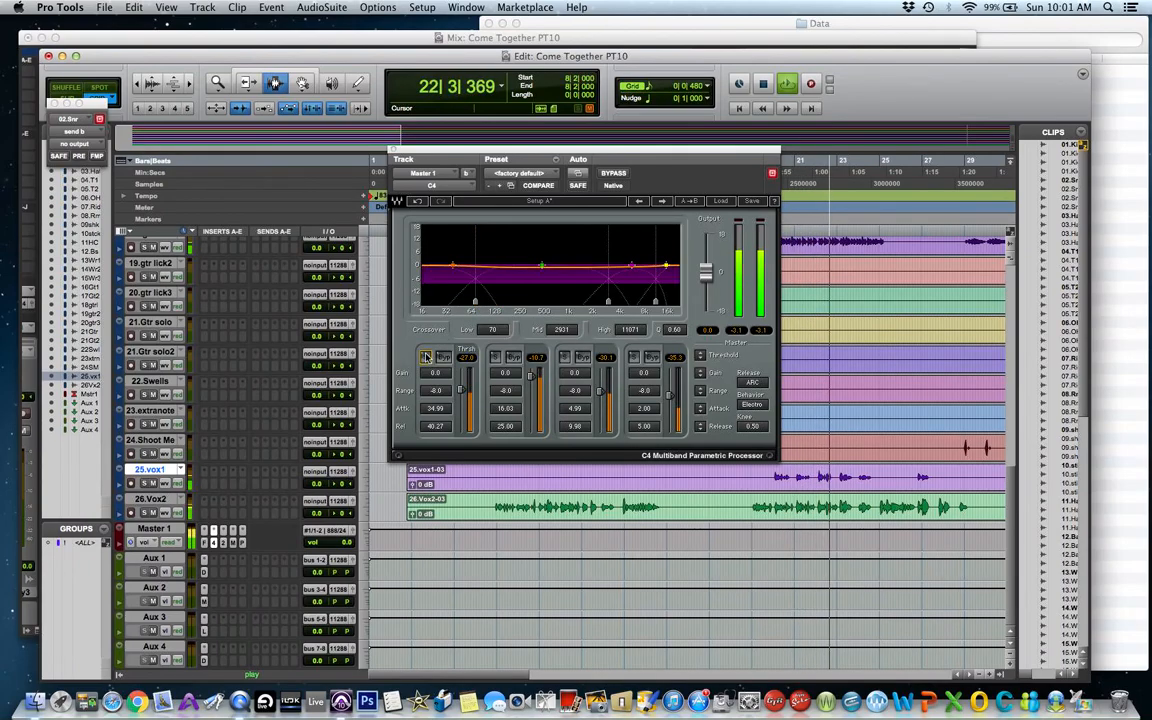
# Solo the C4's third band, move the mid crossover to about 2162 Hz, and set its threshold to -17.5 dB.
pyautogui.click(565, 357)
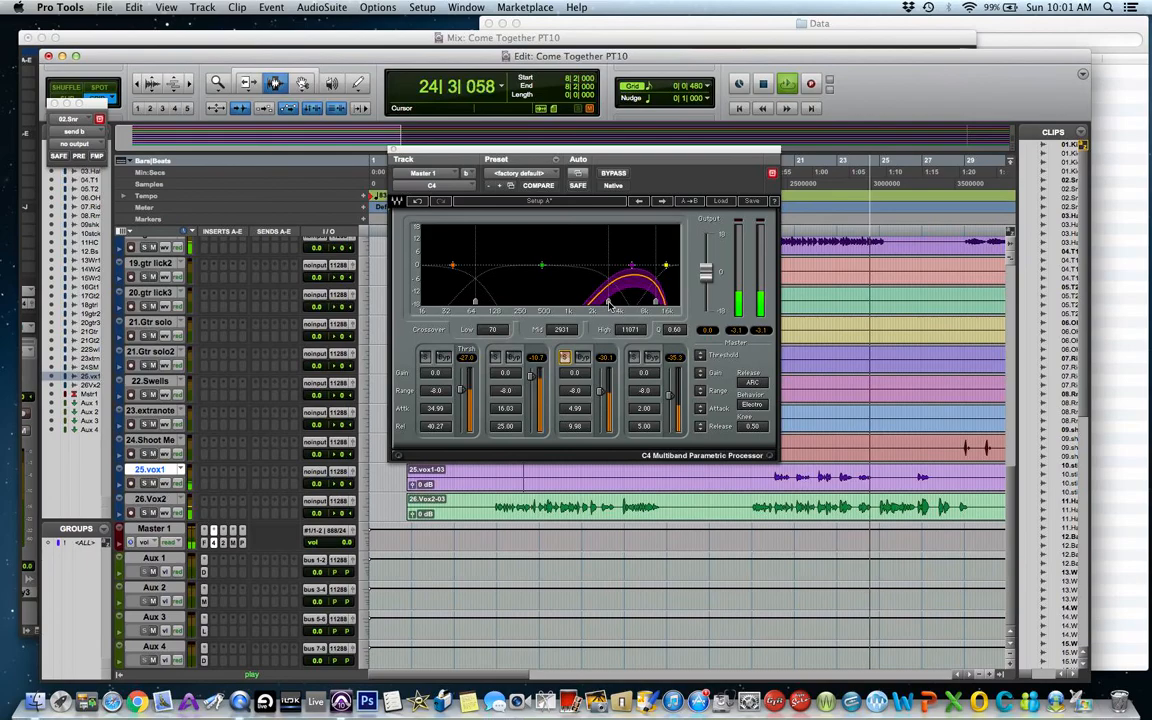
pyautogui.moveTo(608, 301); pyautogui.dragTo(597, 301)
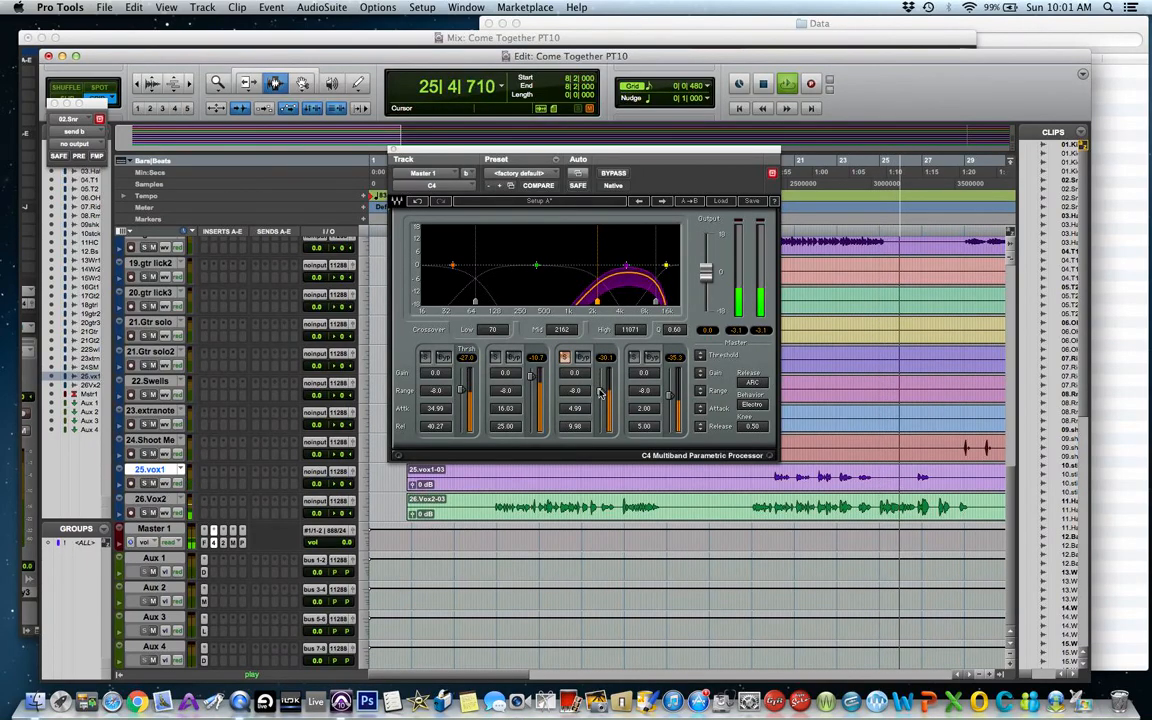
pyautogui.moveTo(601, 392); pyautogui.dragTo(602, 383)
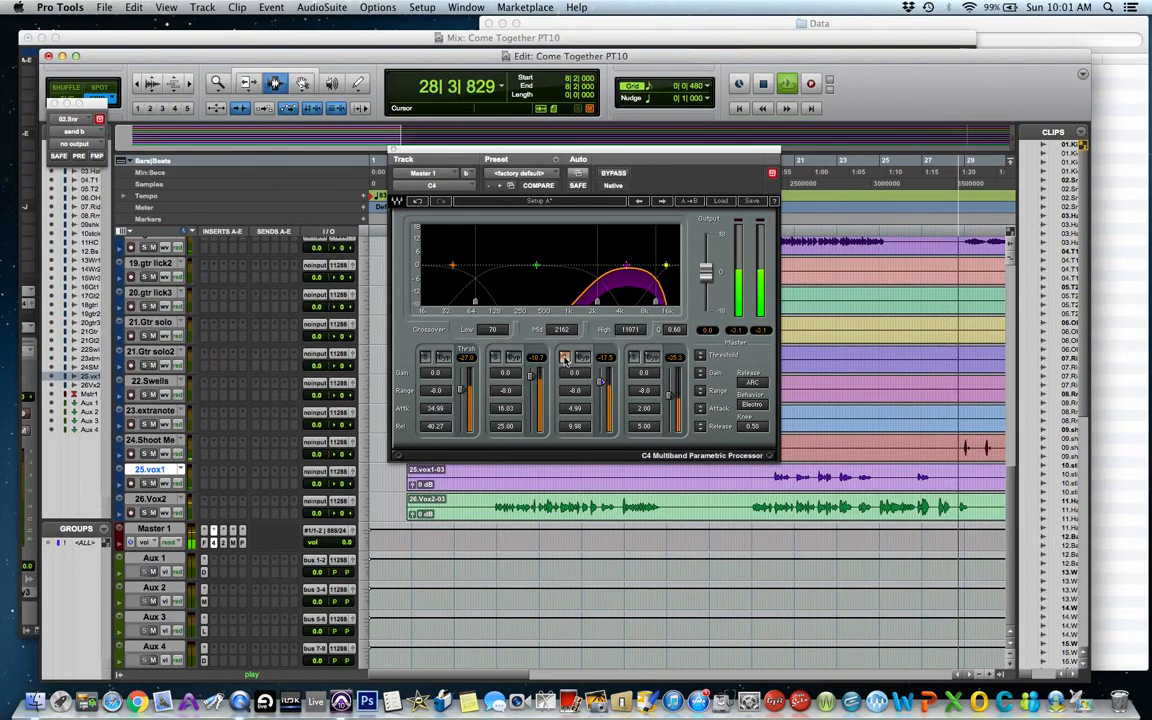
# Toggle the C4 band solo and bypass switches to audition each band against the full mix.
pyautogui.click(565, 359)
pyautogui.click(582, 357)
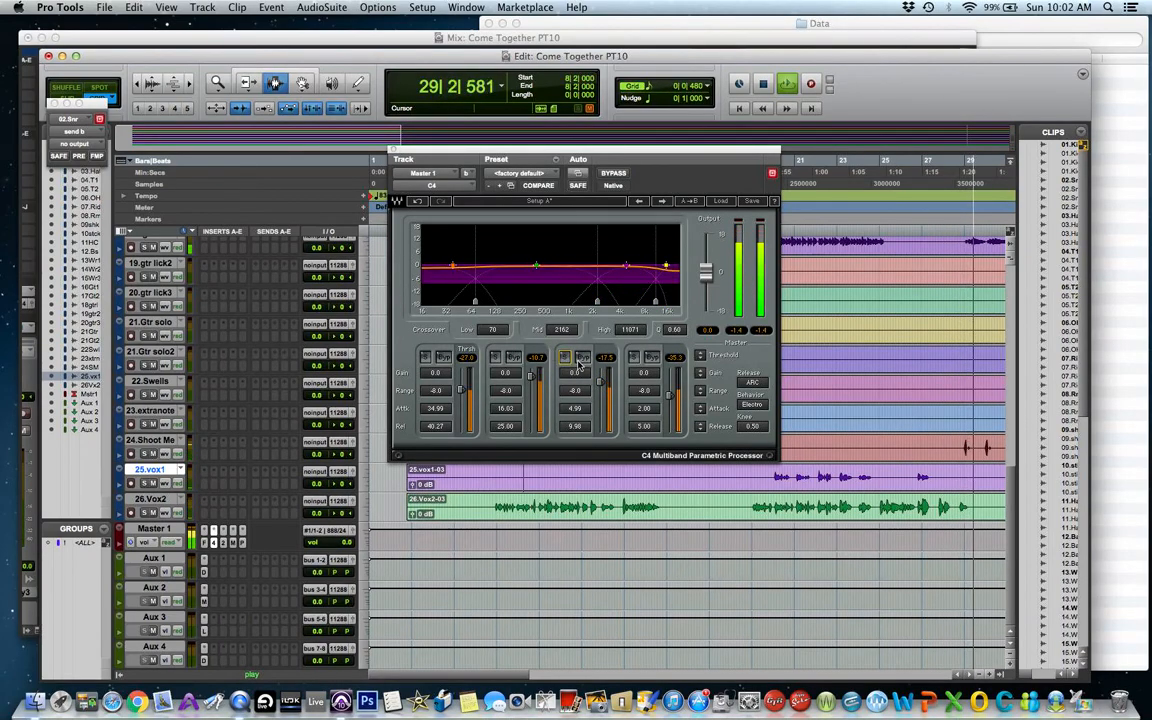
pyautogui.click(651, 357)
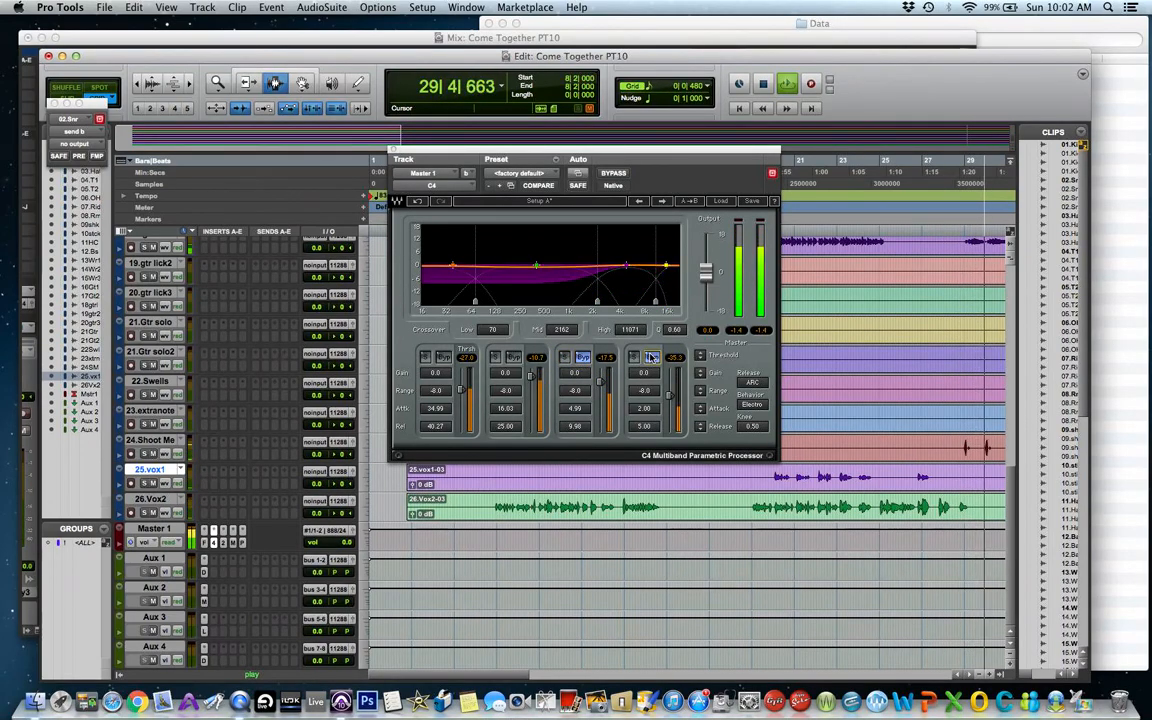
pyautogui.click(512, 358)
pyautogui.click(443, 357)
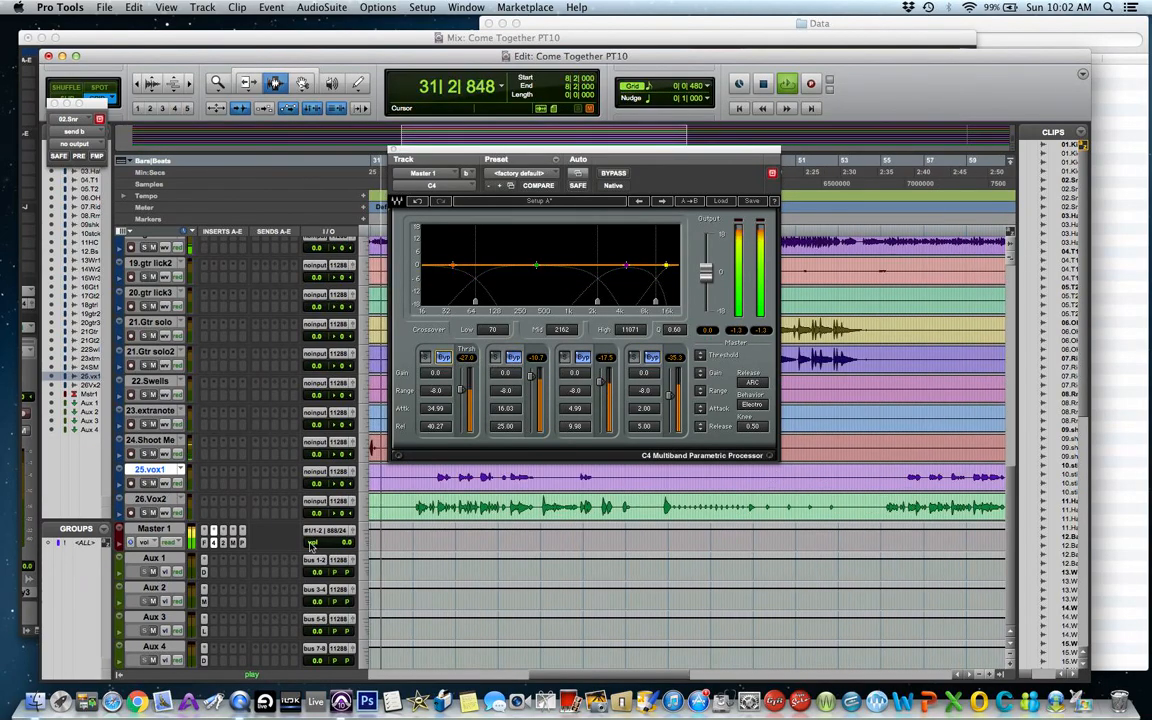
pyautogui.click(514, 357)
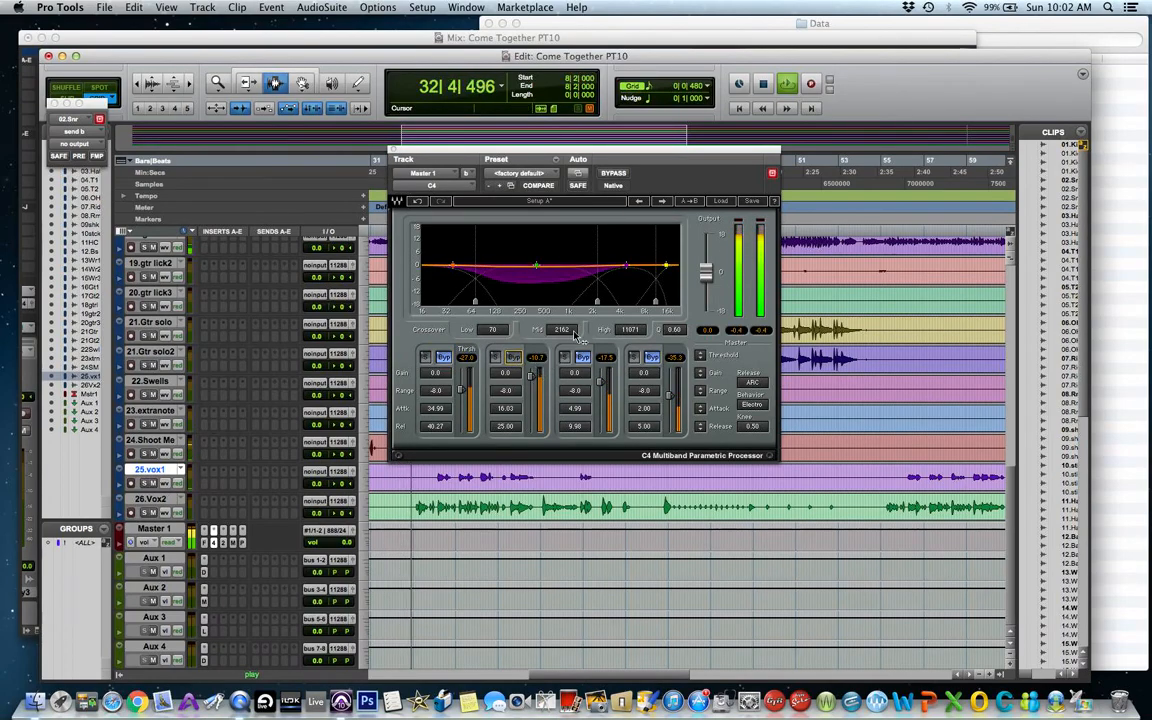
# Move the C4 mid crossover to about 2534 Hz and the low crossover to about 83 Hz, then stop playback.
pyautogui.moveTo(597, 302); pyautogui.dragTo(603, 302)
pyautogui.moveTo(474, 302); pyautogui.dragTo(481, 303)
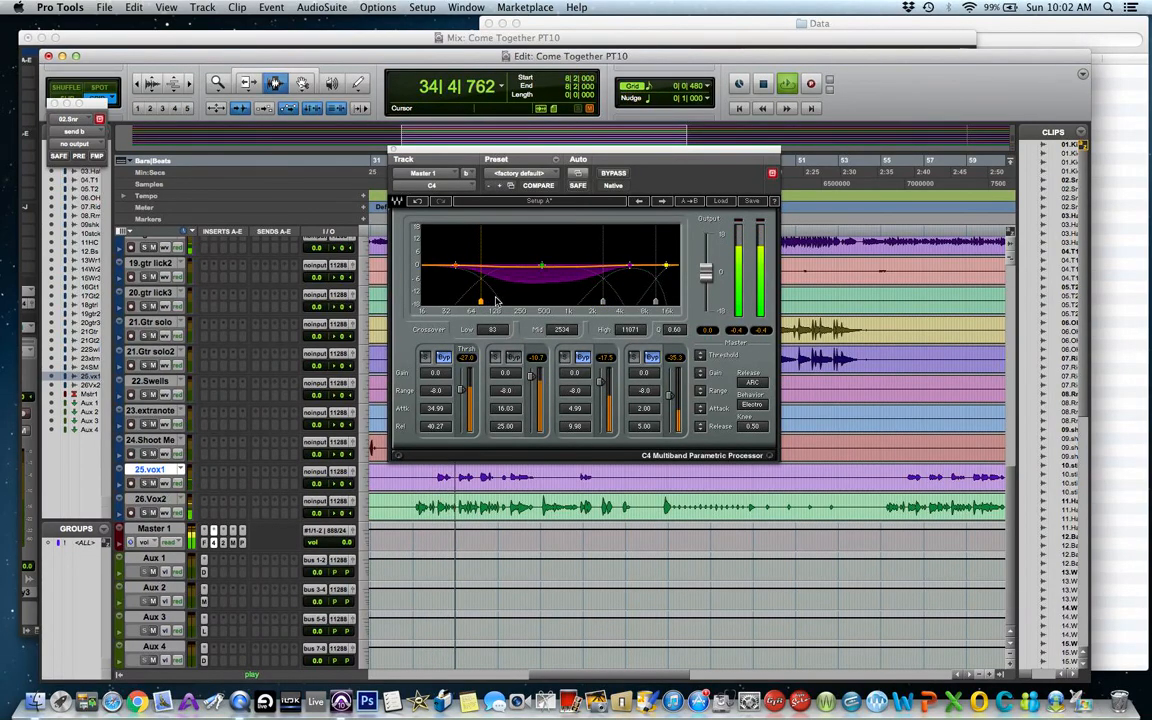
pyautogui.press('space')
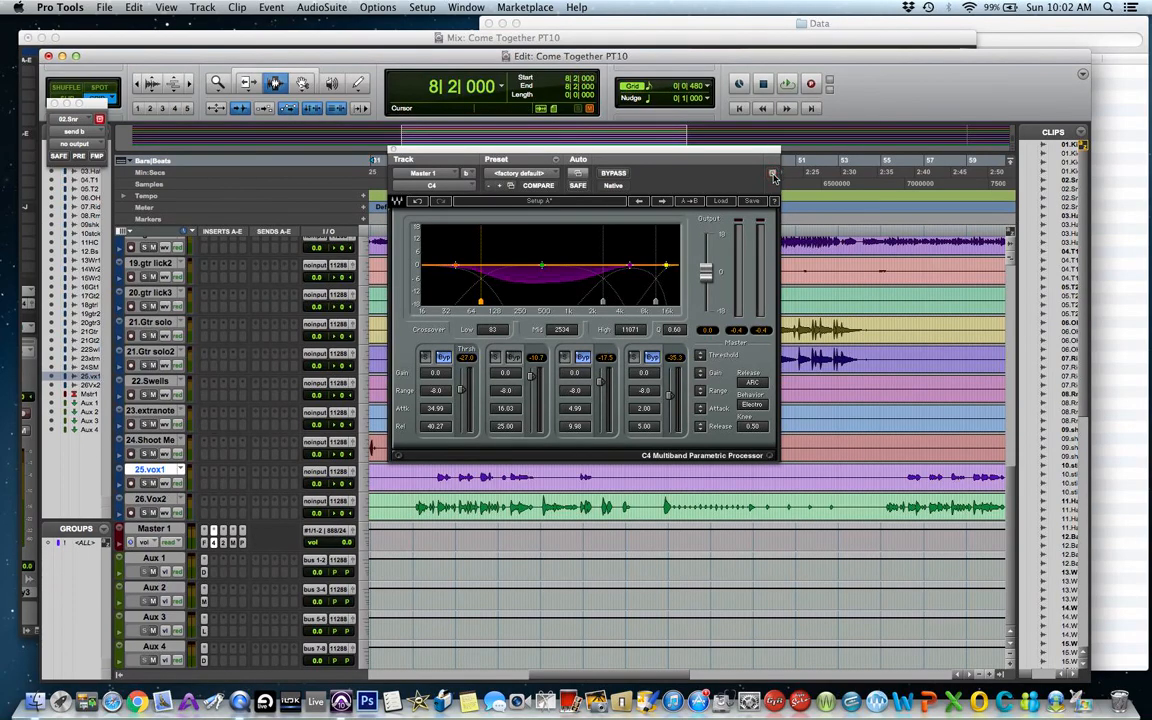
# Open the PAZ Analyzer and arrange it beside the C4 window so both plug-ins are visible.
pyautogui.click(241, 543)
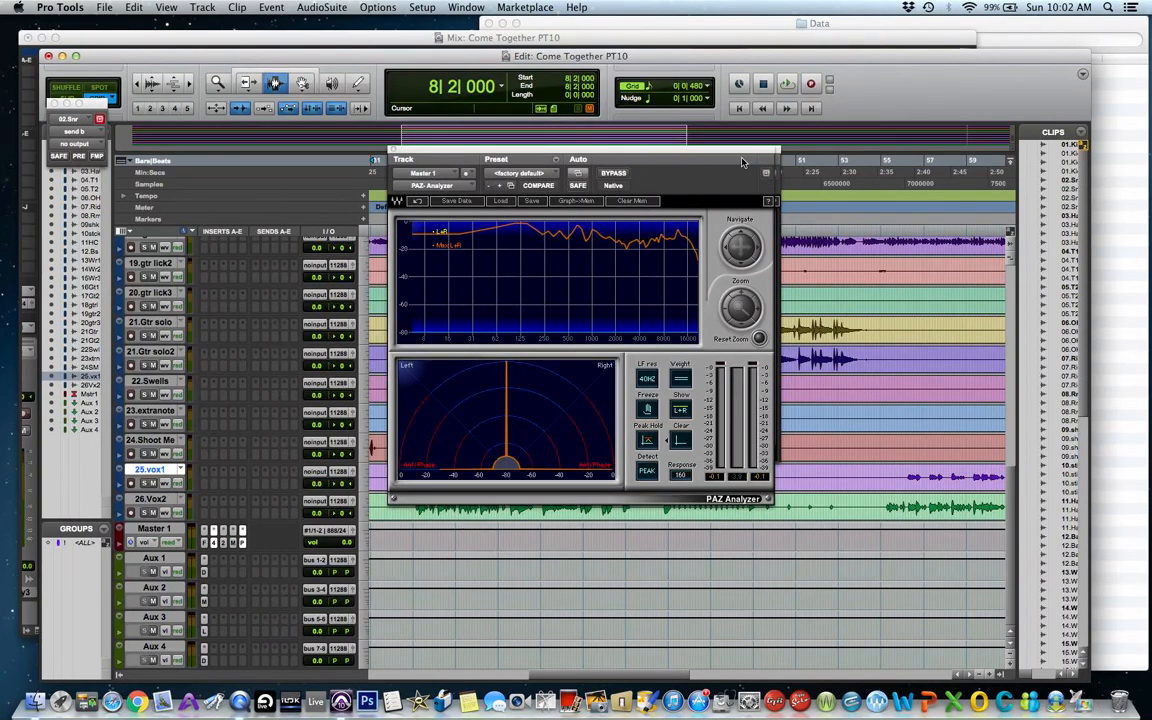
pyautogui.moveTo(739, 153); pyautogui.dragTo(1039, 91)
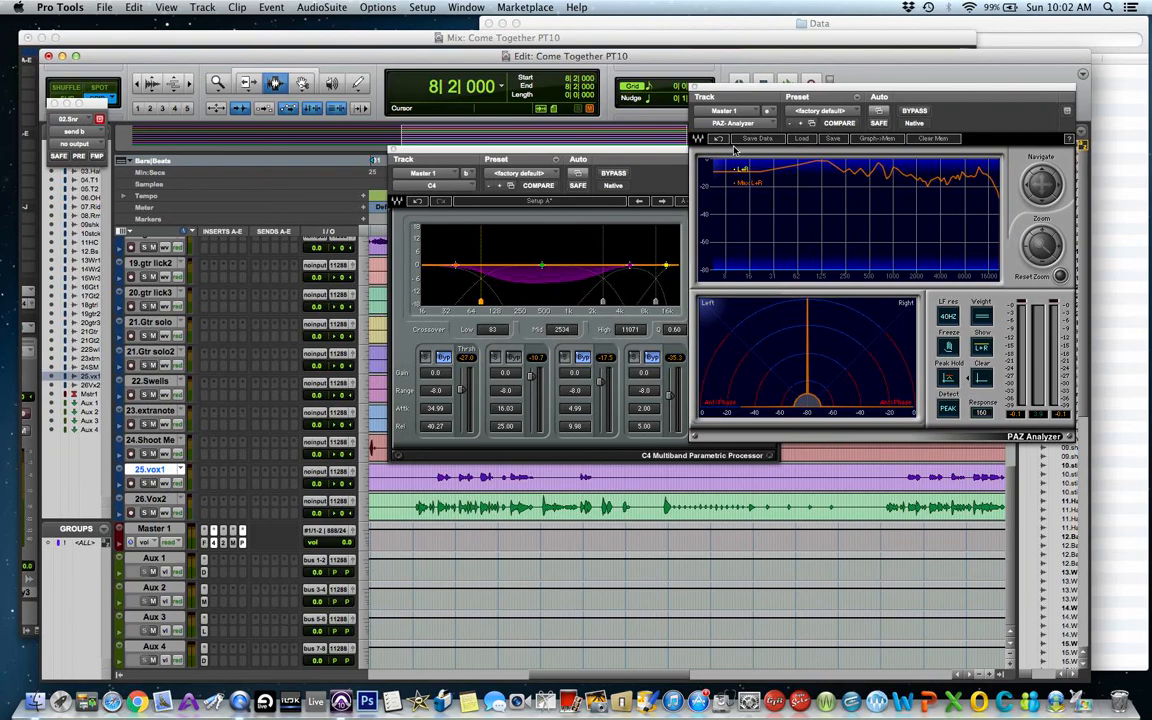
pyautogui.moveTo(626, 152); pyautogui.dragTo(512, 145)
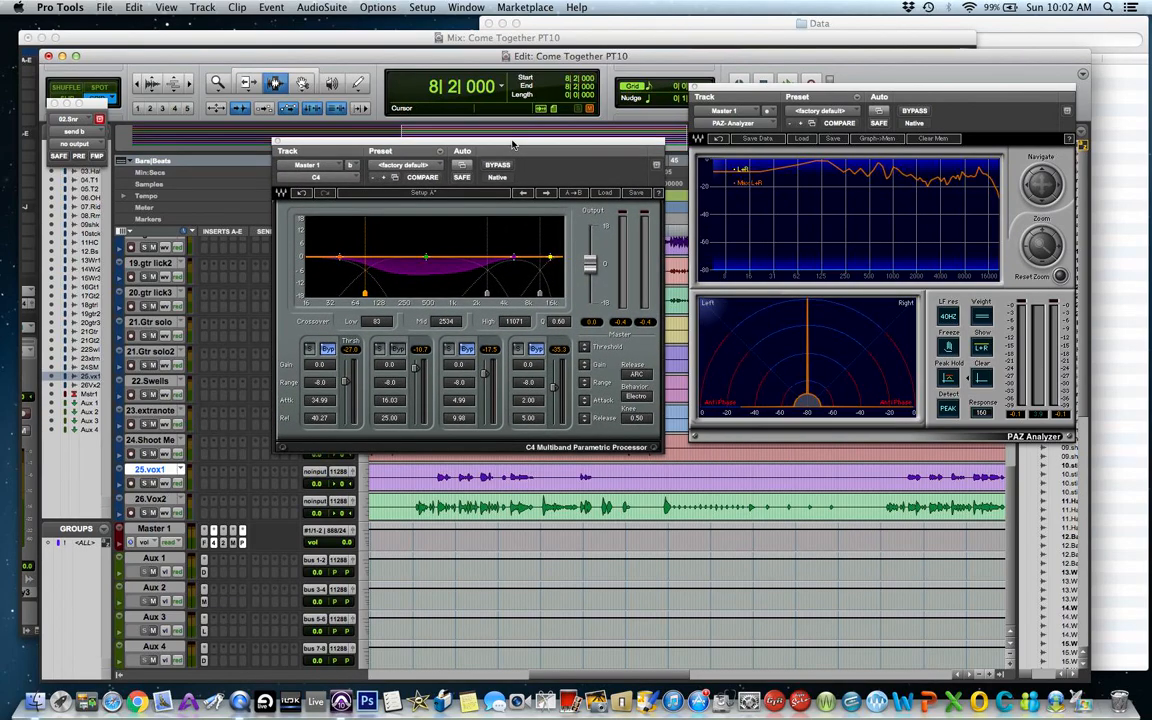
# Start playback and toggle the C4 solo and bypass switches on the second and first bands to audition them against the mix.
pyautogui.press('space')
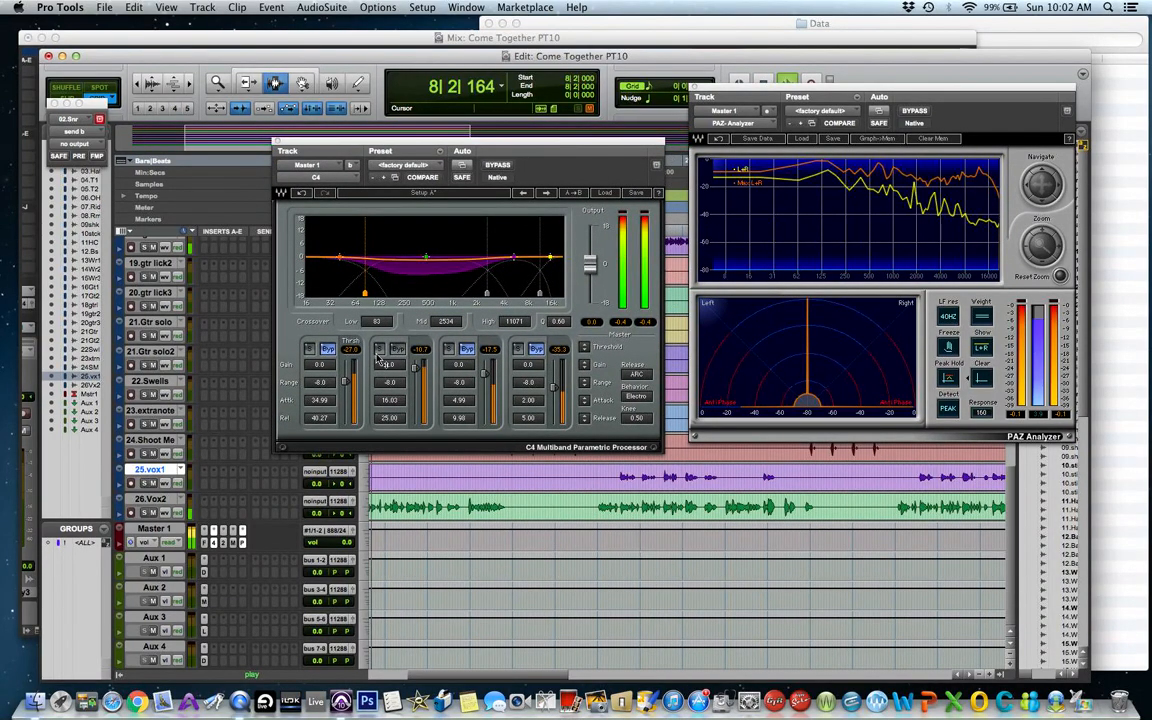
pyautogui.click(379, 348)
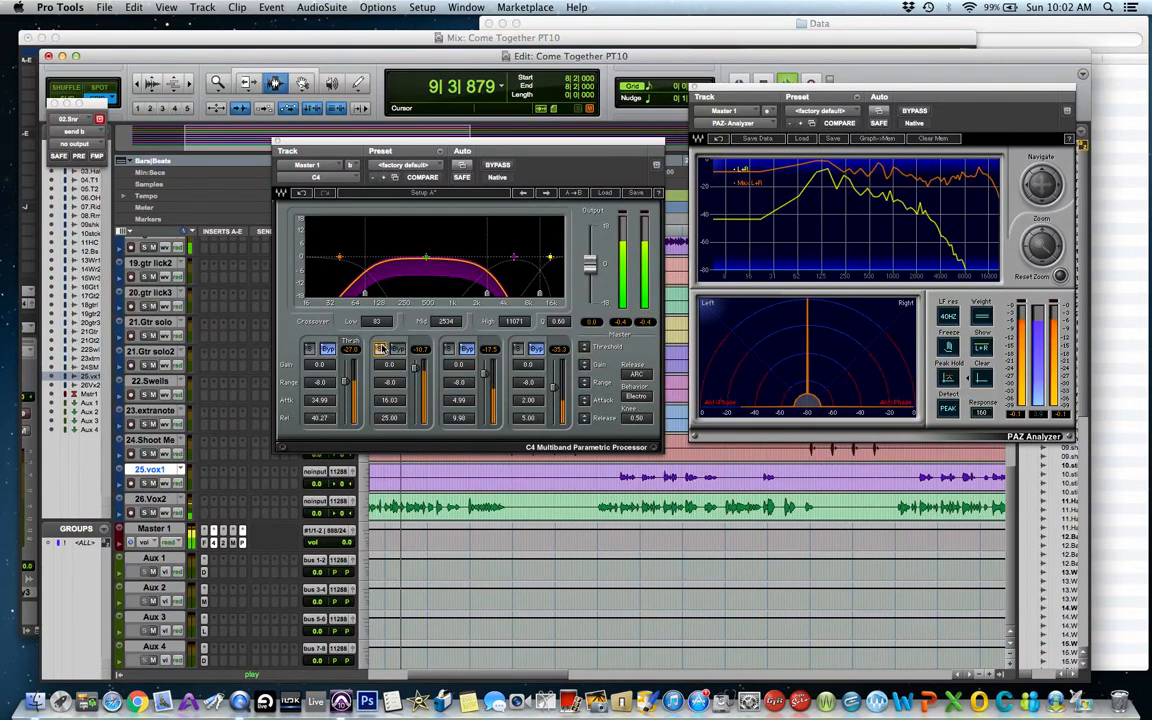
pyautogui.click(380, 348)
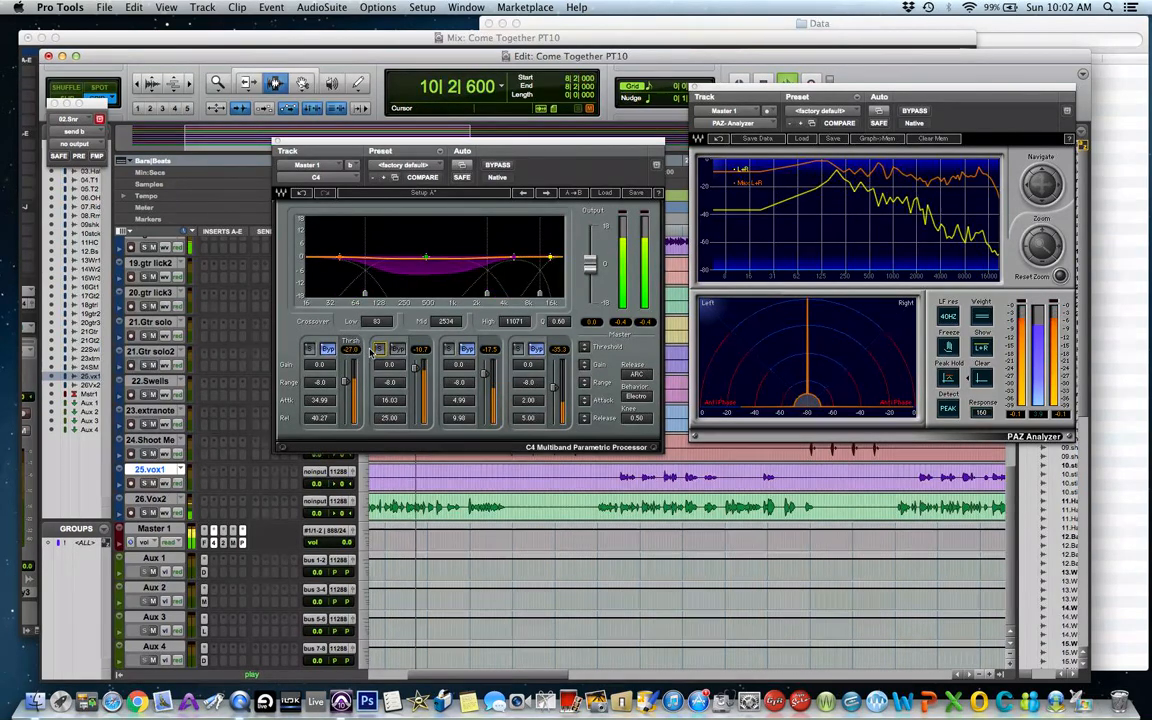
pyautogui.click(311, 348)
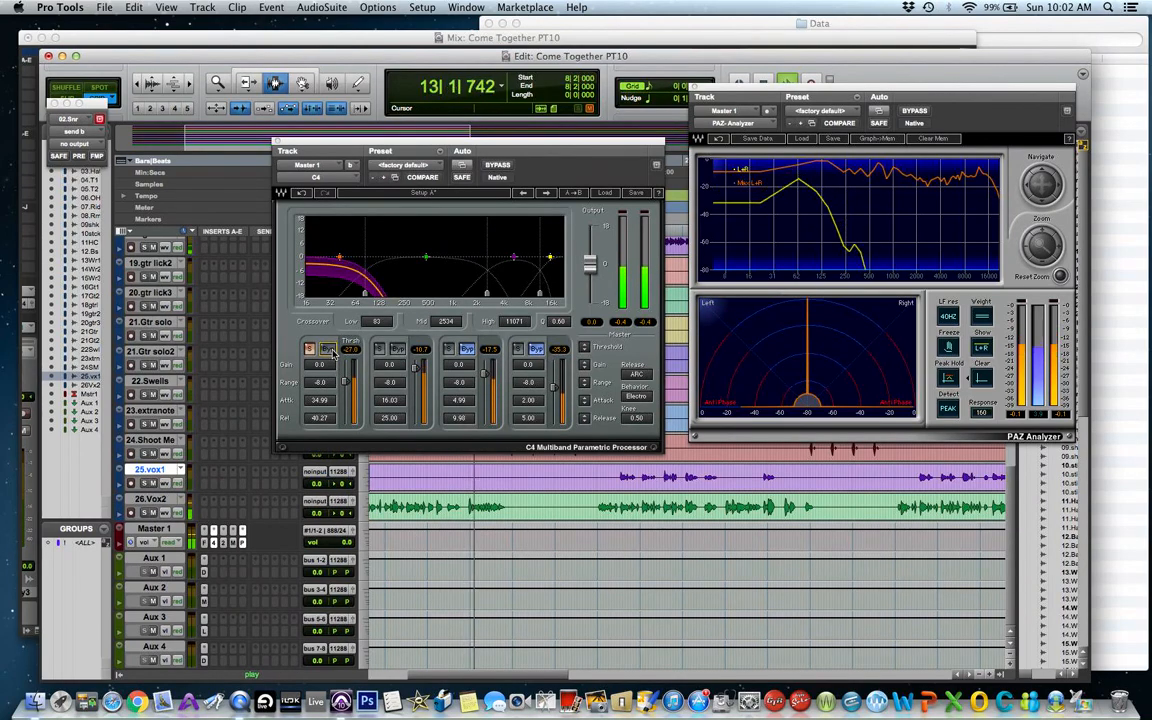
pyautogui.click(326, 348)
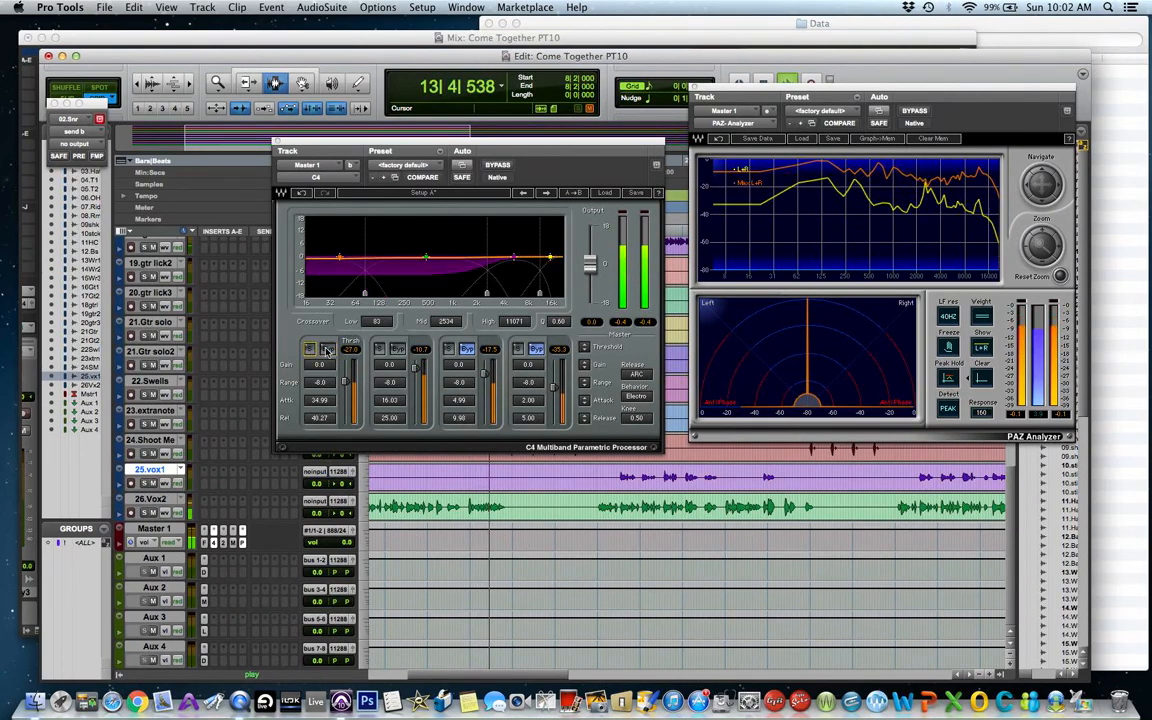
pyautogui.click(327, 350)
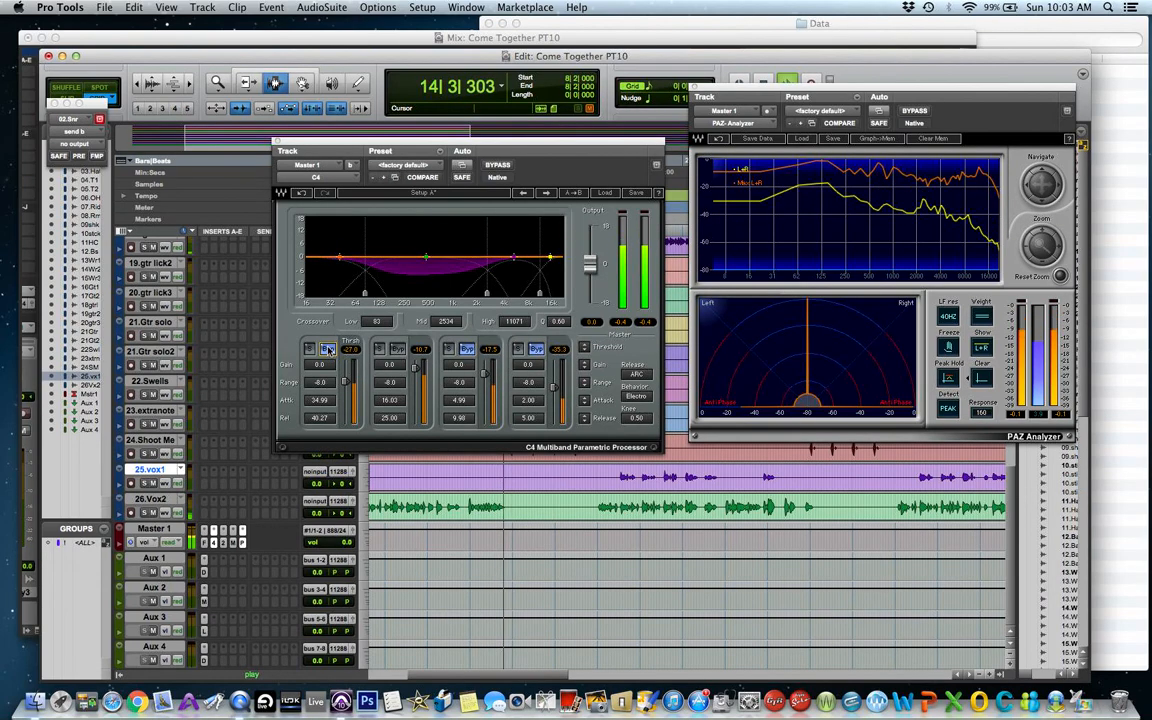
# Close the PAZ Analyzer and C4 plug-in windows and stop playback.
pyautogui.click(695, 87)
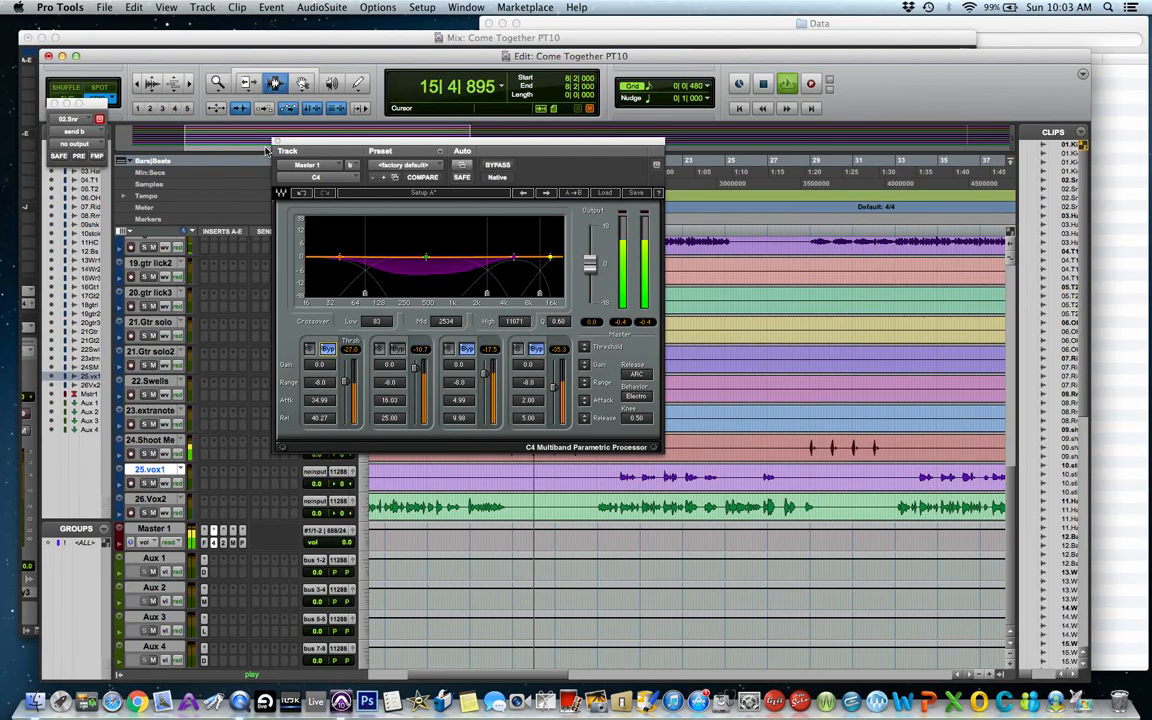
pyautogui.click(277, 141)
pyautogui.press('space')
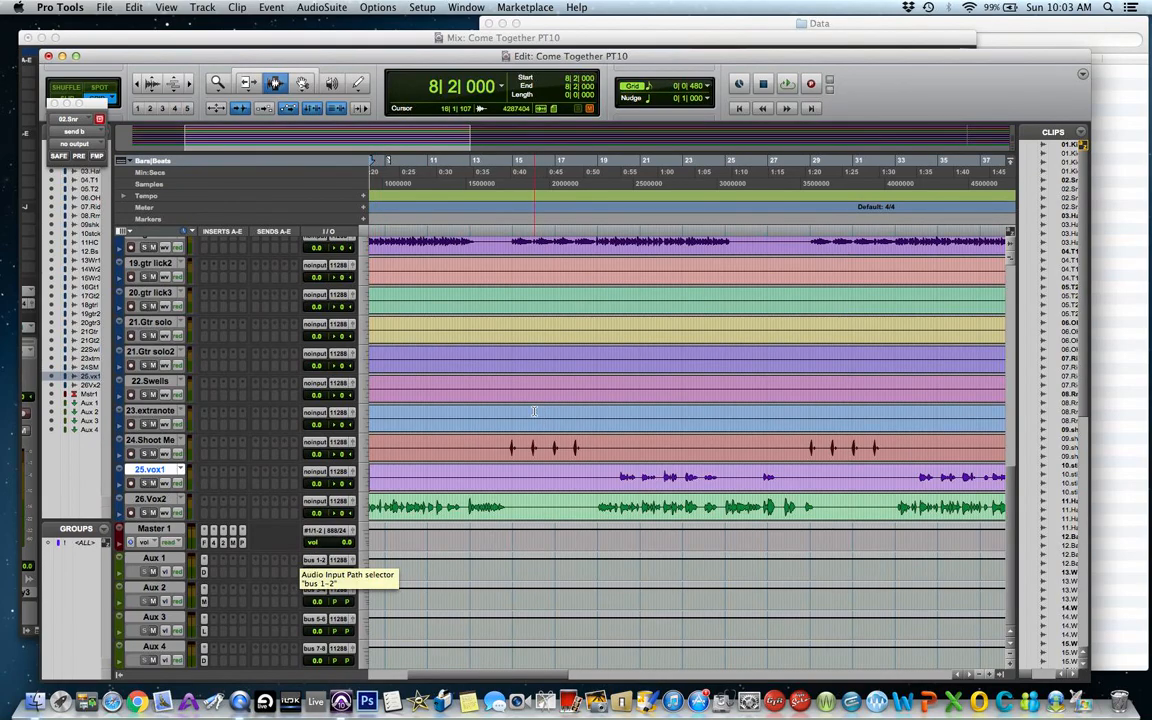
# Insert a CLA-2A (mono) compressor on the 13.Wirly1 track's first insert, then remove it again.
pyautogui.scroll(5, 543, 383)
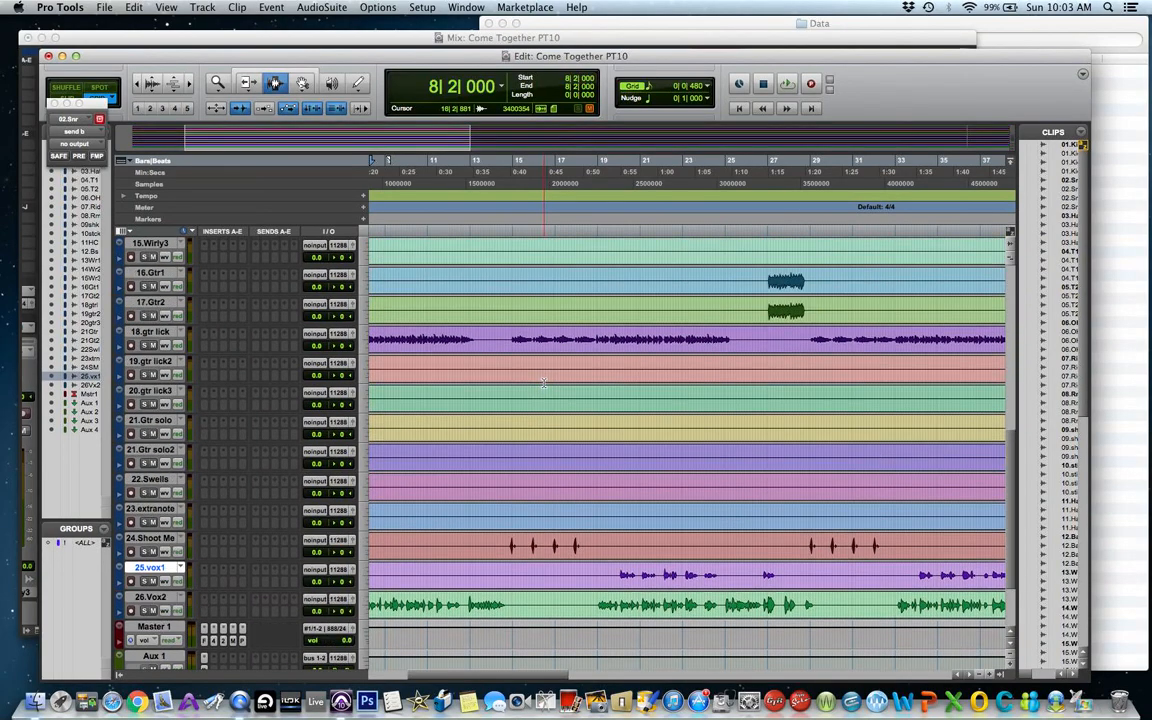
pyautogui.click(206, 247)
pyautogui.moveTo(210, 268)
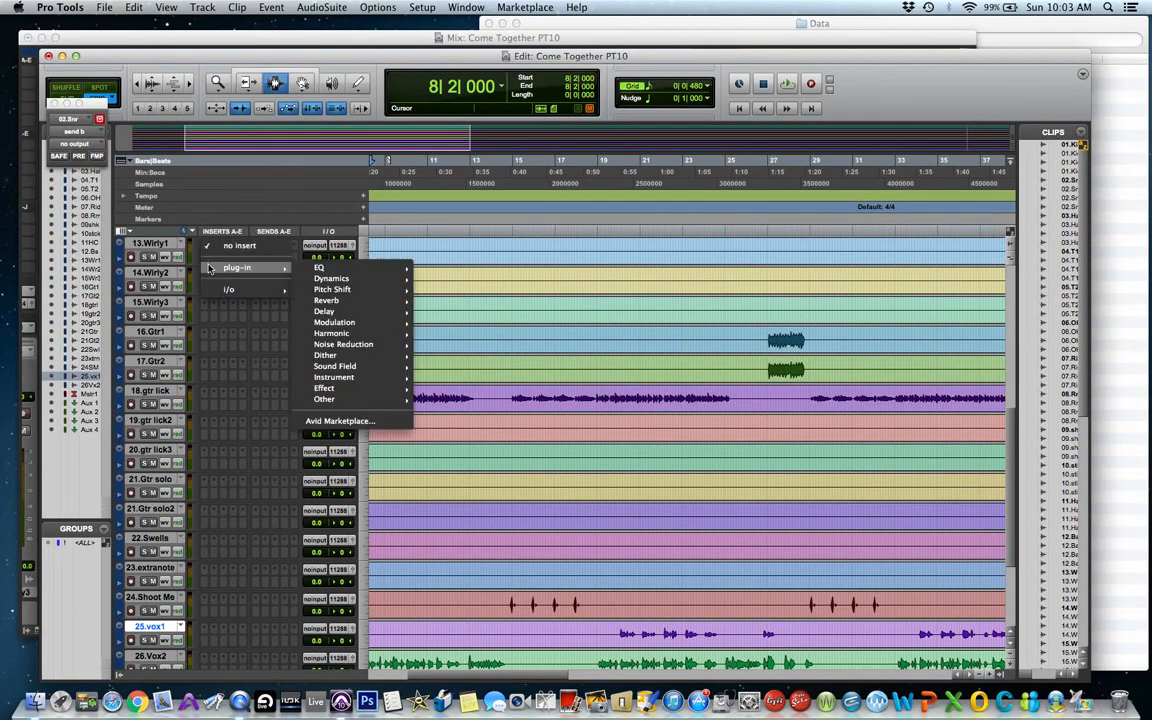
pyautogui.click(333, 281)
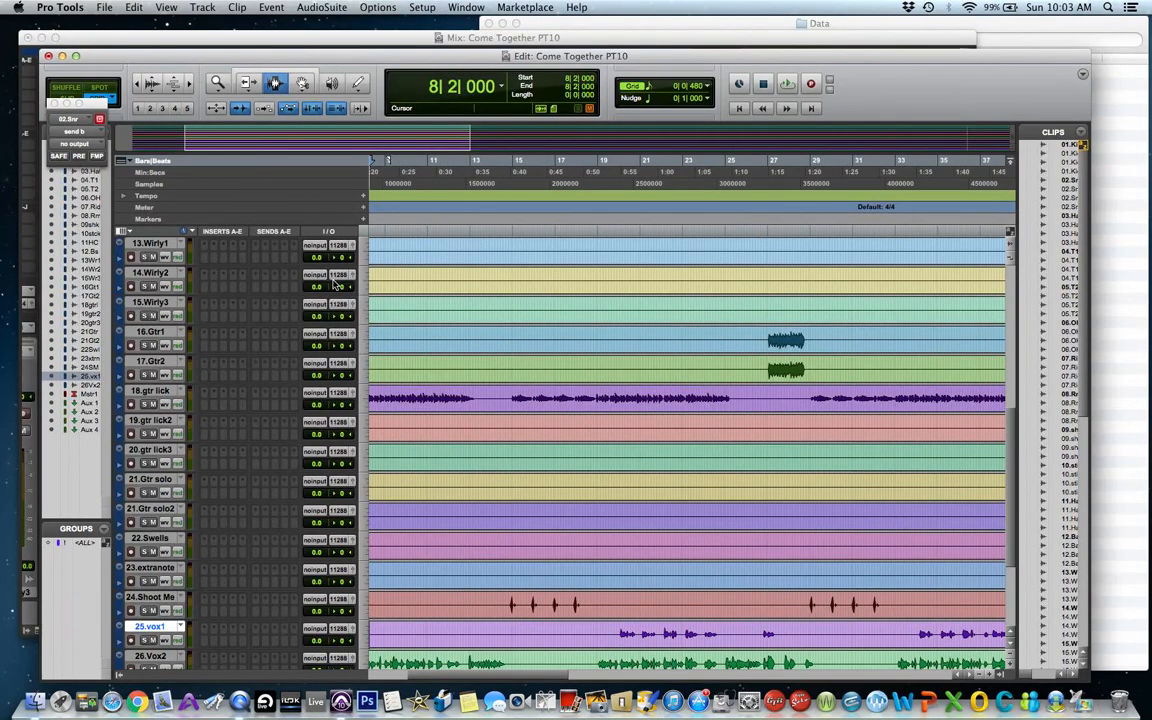
pyautogui.click(204, 251)
pyautogui.moveTo(237, 268)
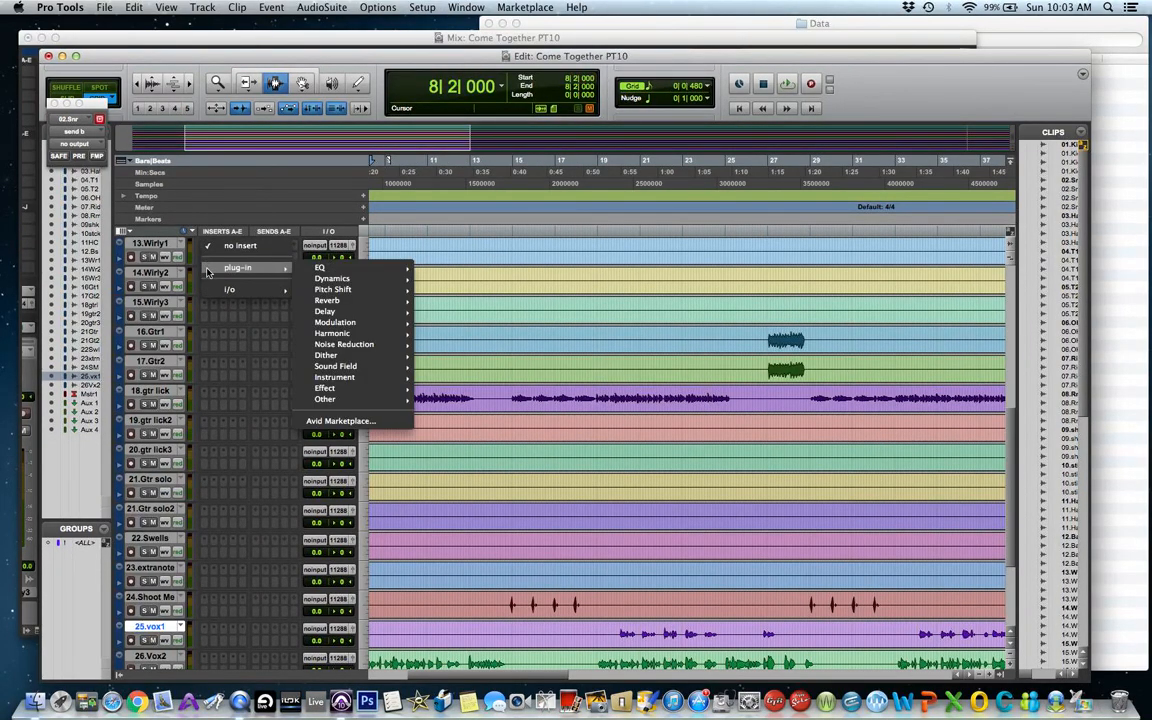
pyautogui.moveTo(333, 280)
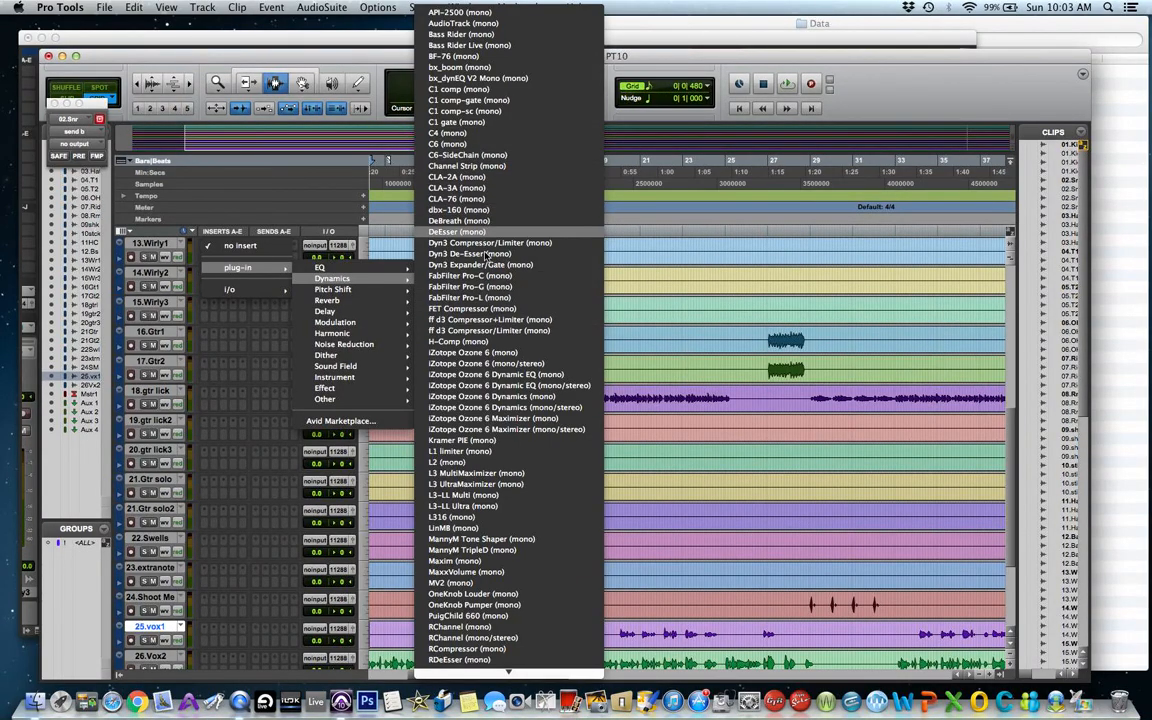
pyautogui.click(483, 178)
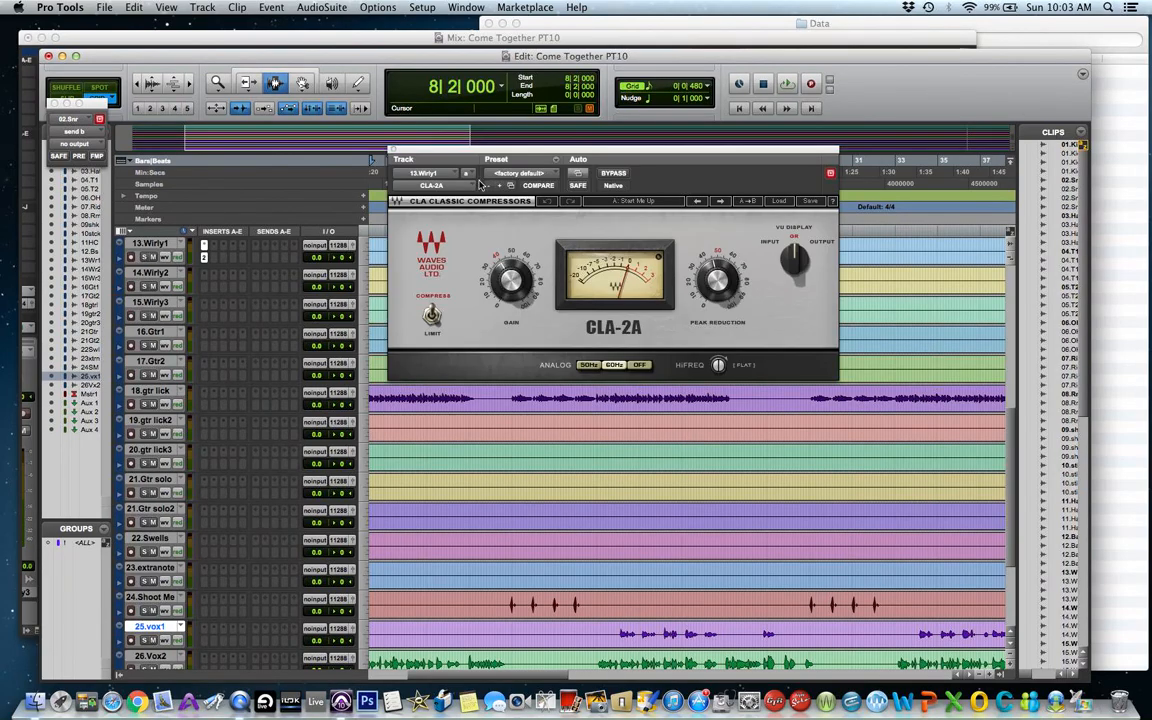
pyautogui.click(203, 247)
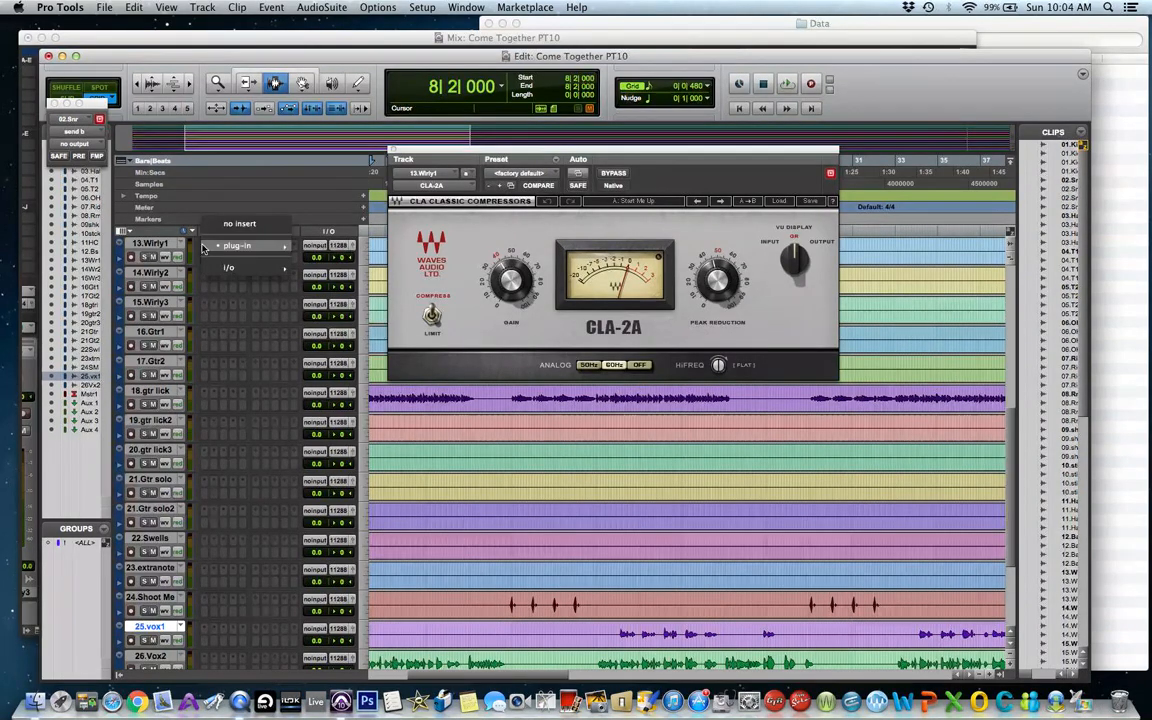
pyautogui.click(220, 224)
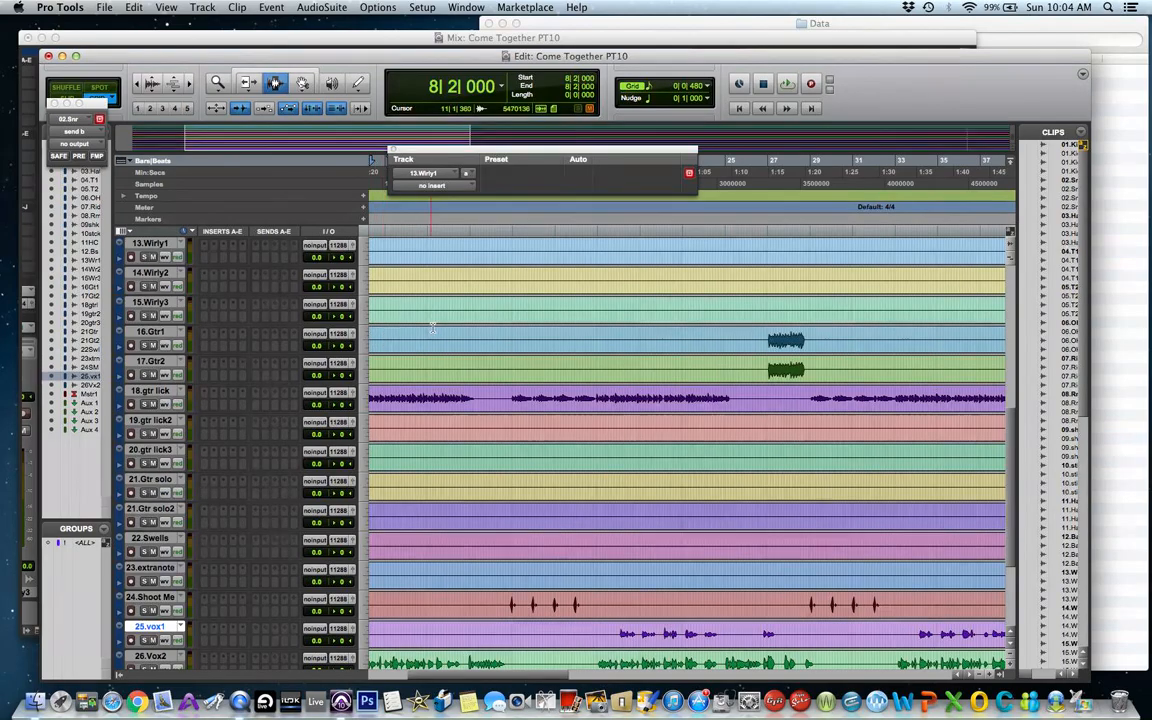
# Select a range from bar 6 to about bar 18 on the CmTgM1218 reference mix track and play it back.
pyautogui.scroll(-3, 433, 327)
pyautogui.scroll(8, 433, 327)
pyautogui.scroll(4, 433, 327)
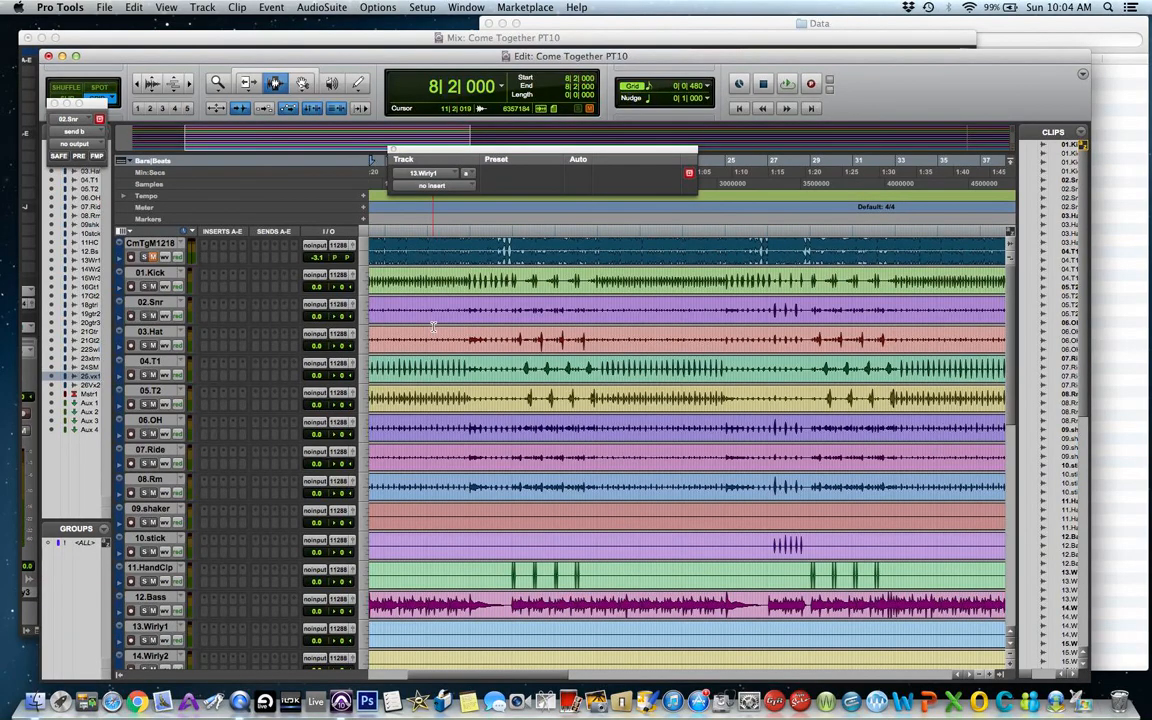
pyautogui.scroll(-6, 433, 327)
pyautogui.scroll(6, 433, 327)
pyautogui.click(147, 83)
pyautogui.moveTo(430, 243); pyautogui.dragTo(558, 246)
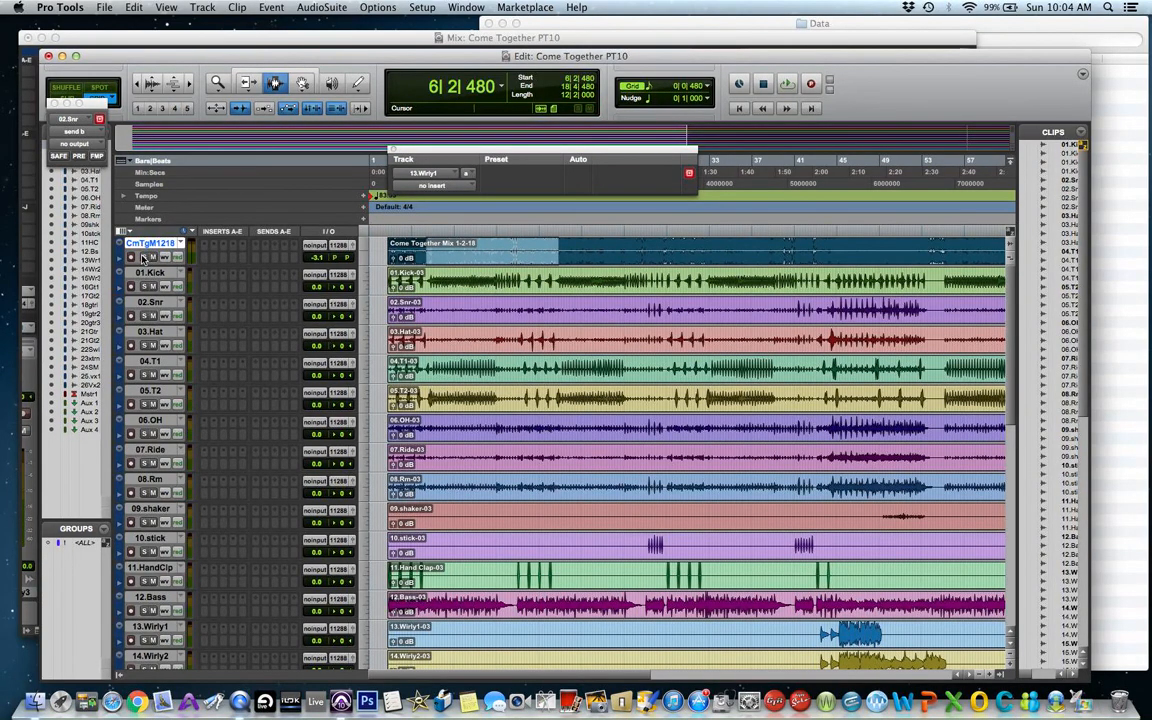
pyautogui.press('space')
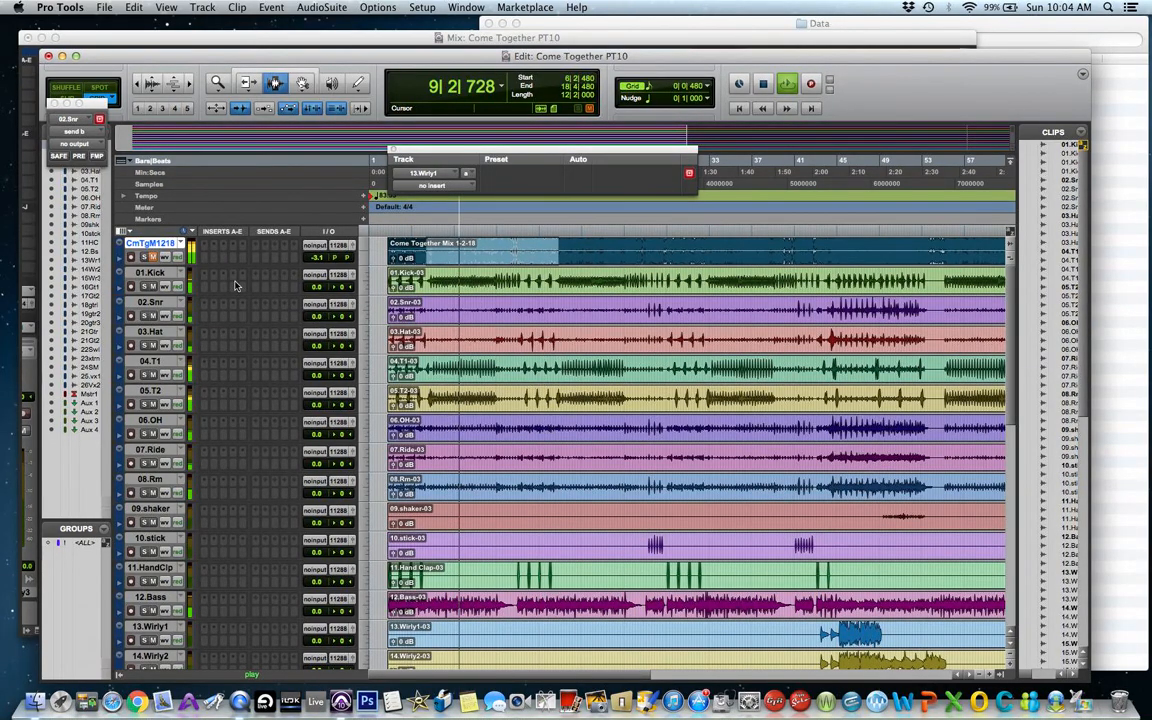
pyautogui.press('space')
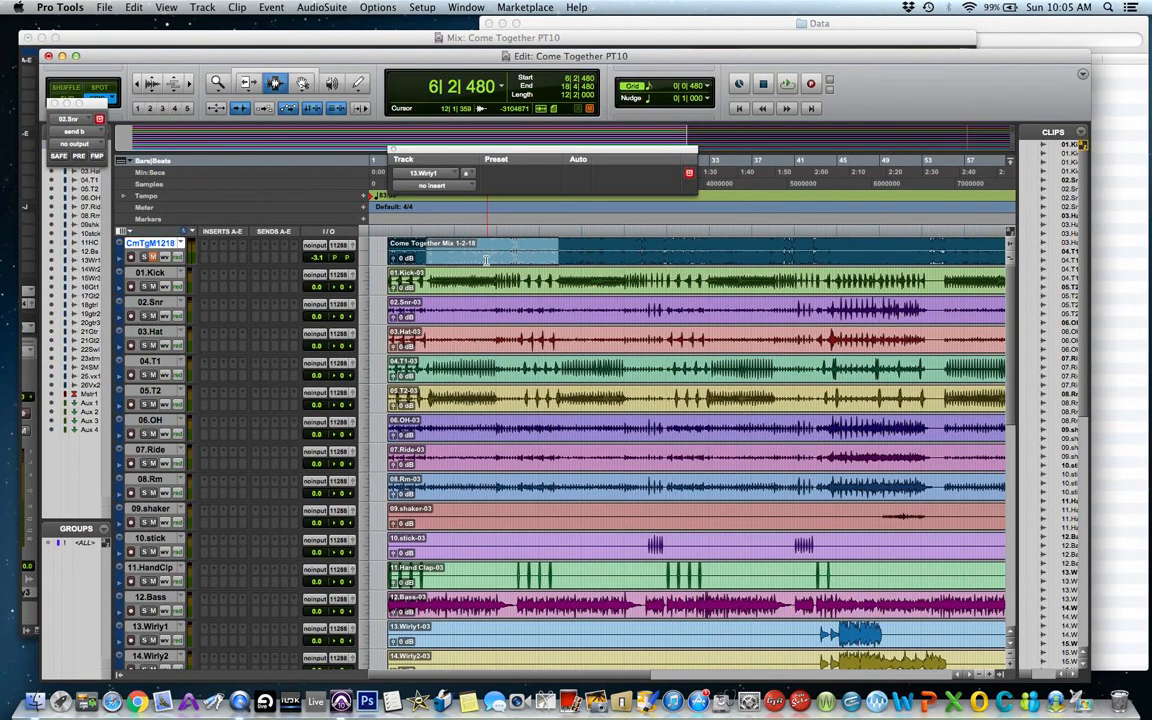
# Select a range from about bar 8 to bar 23 on the CmTgM1218 reference mix track.
pyautogui.moveTo(447, 250); pyautogui.dragTo(608, 240)
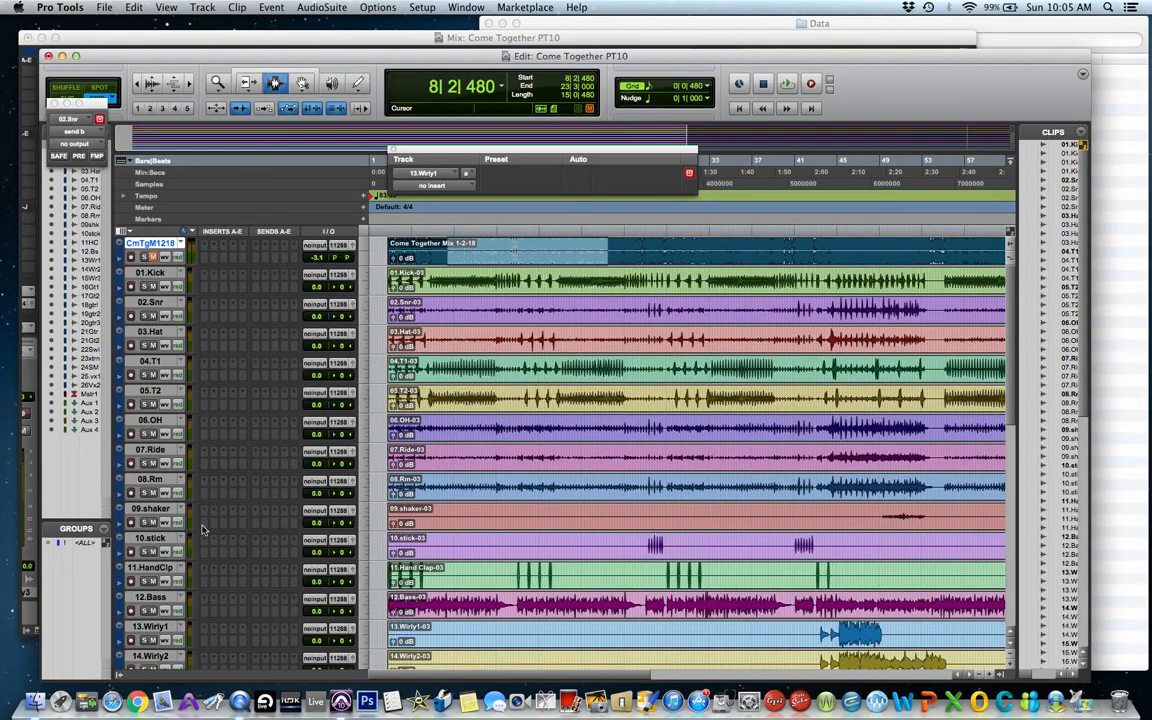
pyautogui.click(393, 149)
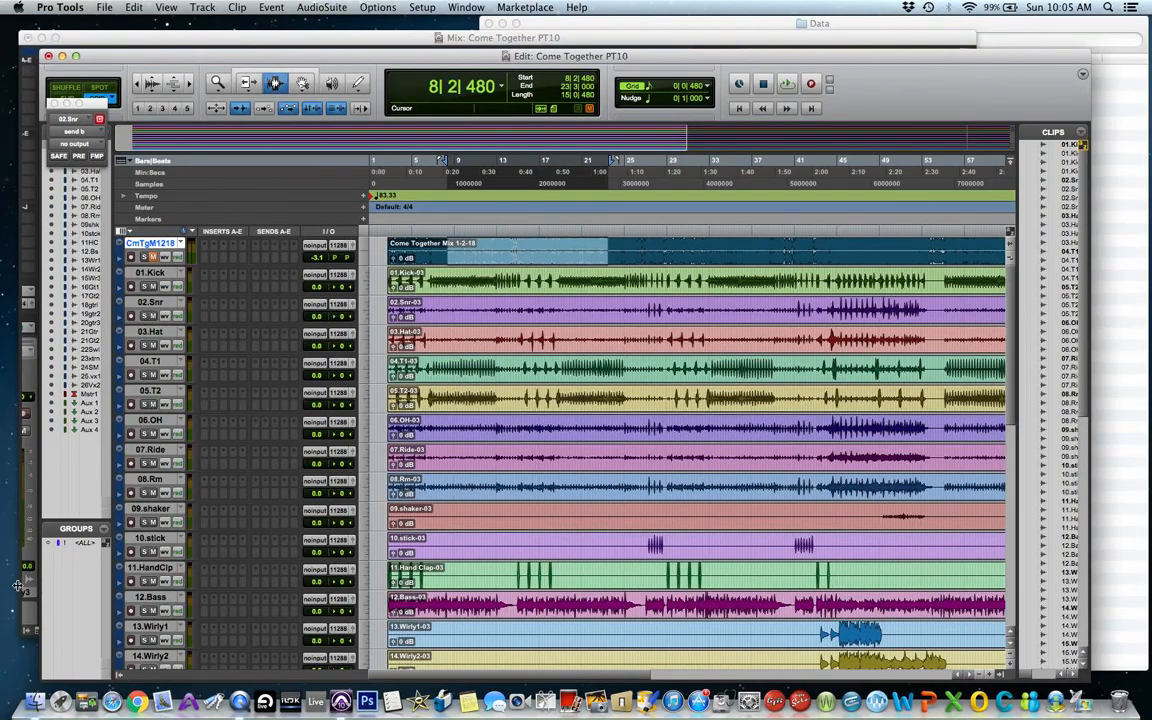
pyautogui.click(69, 686)
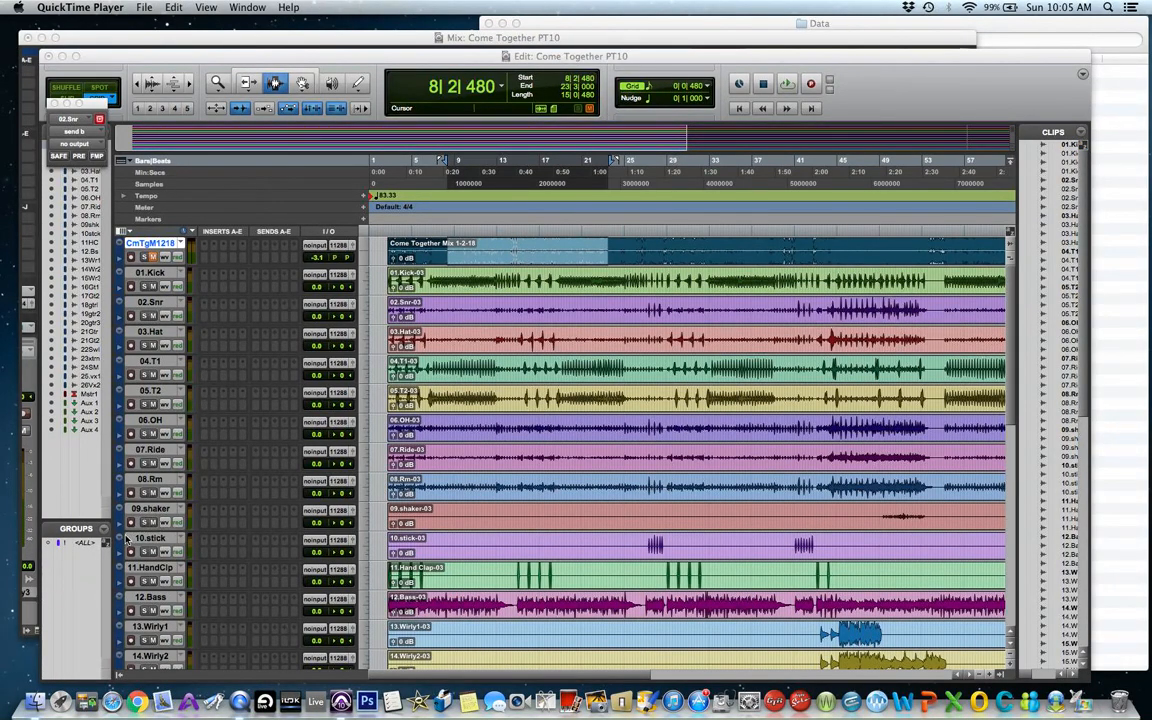